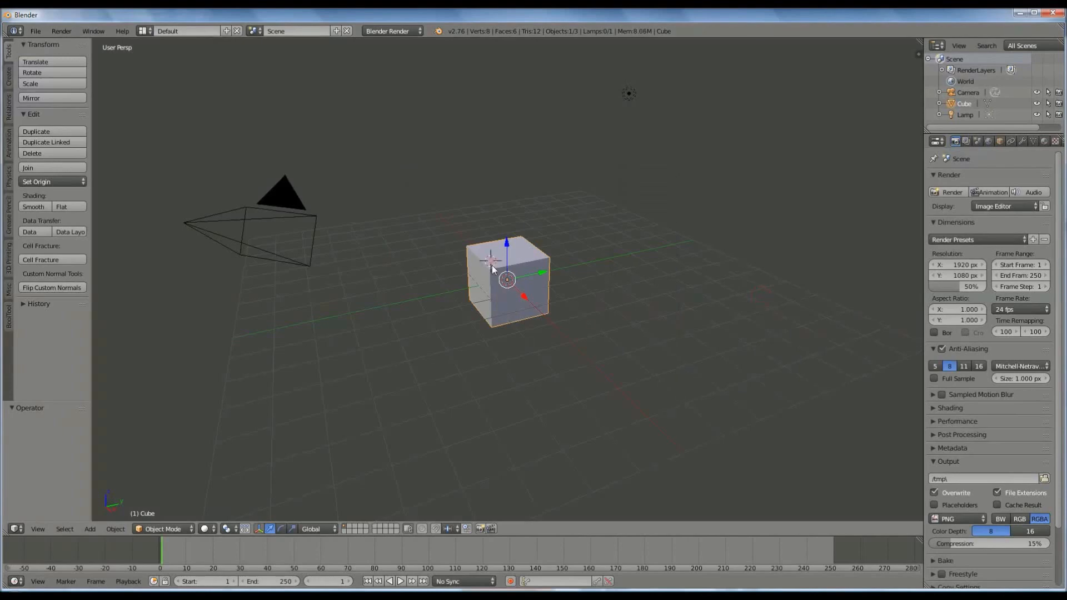
# - Delete the default cube and add a mesh cylinder with 32 vertices, radius 1.000 and depth 2.000
pyautogui.press('x')
pyautogui.click(523, 278)
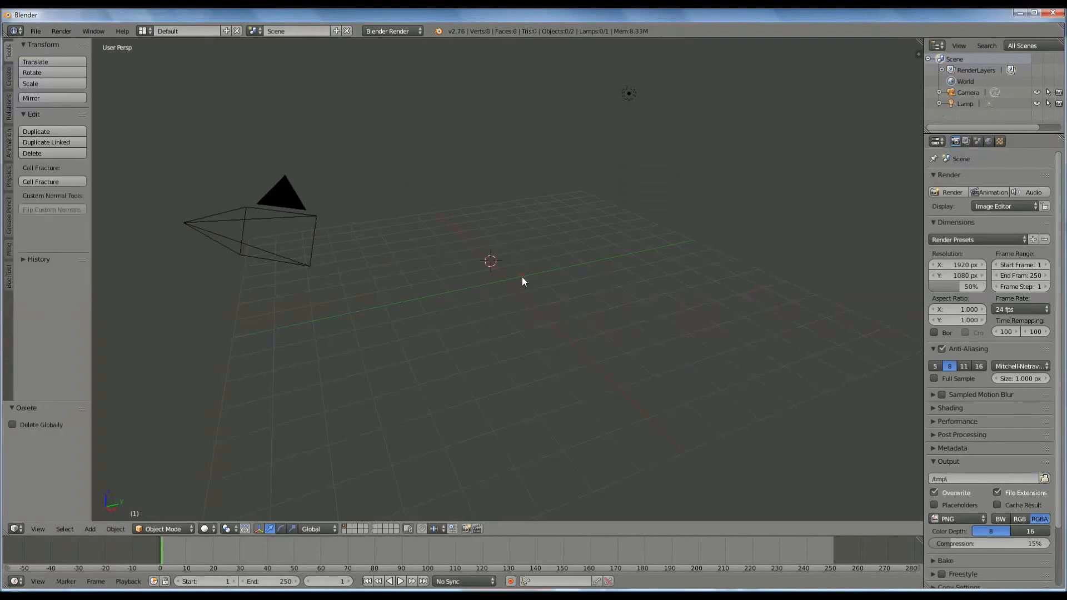
pyautogui.click(90, 528)
pyautogui.moveTo(98, 516)
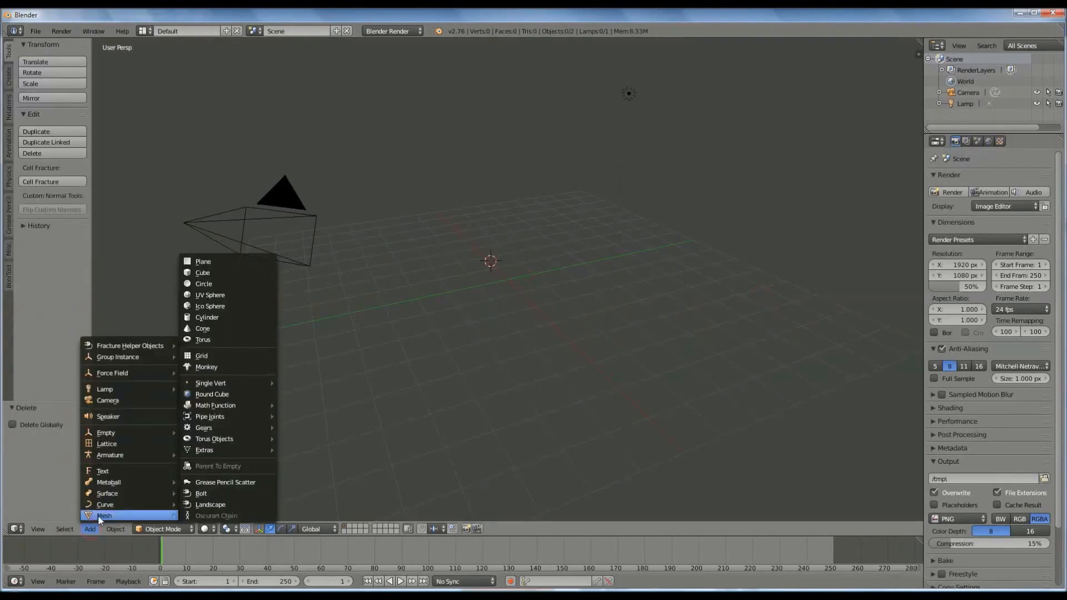
pyautogui.click(246, 318)
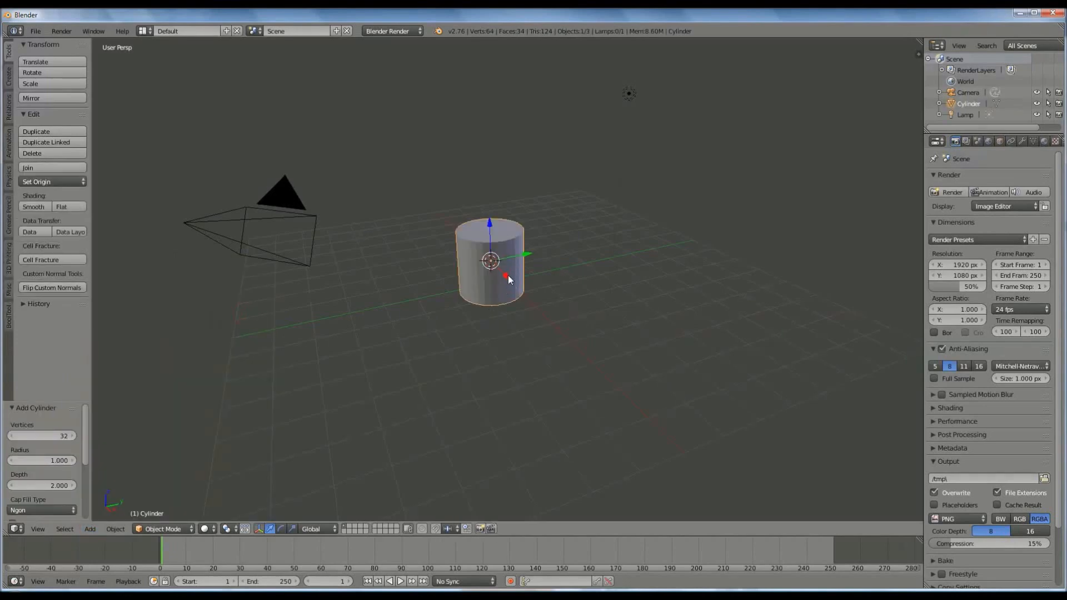
# - Rotate the cylinder 90° about the global X axis so it lies horizontally
pyautogui.press('r')
pyautogui.press('x')
pyautogui.press('9')
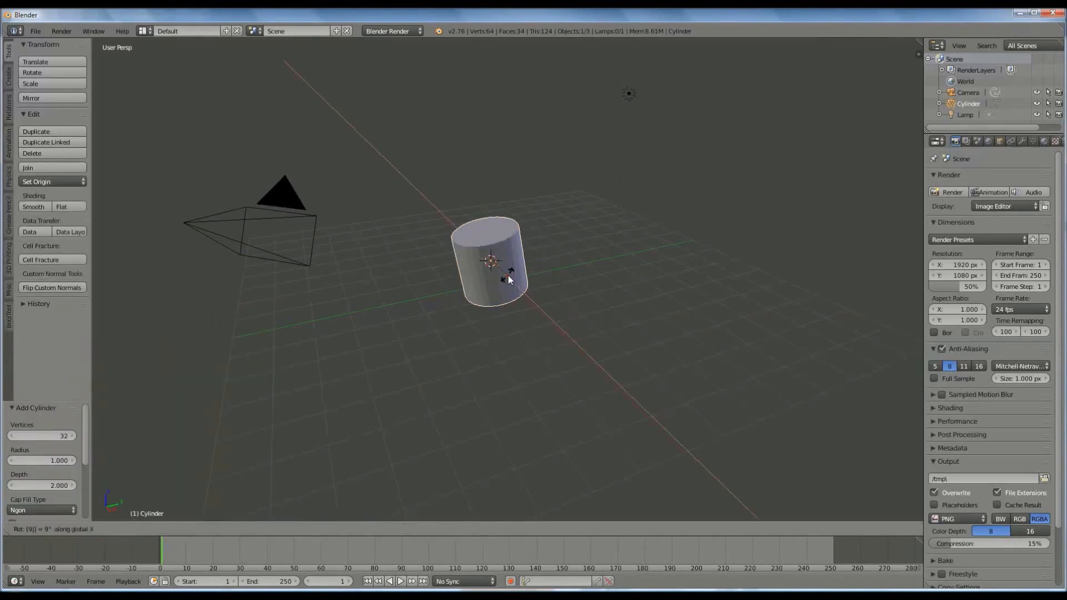
pyautogui.press('0')
pyautogui.press('Return')
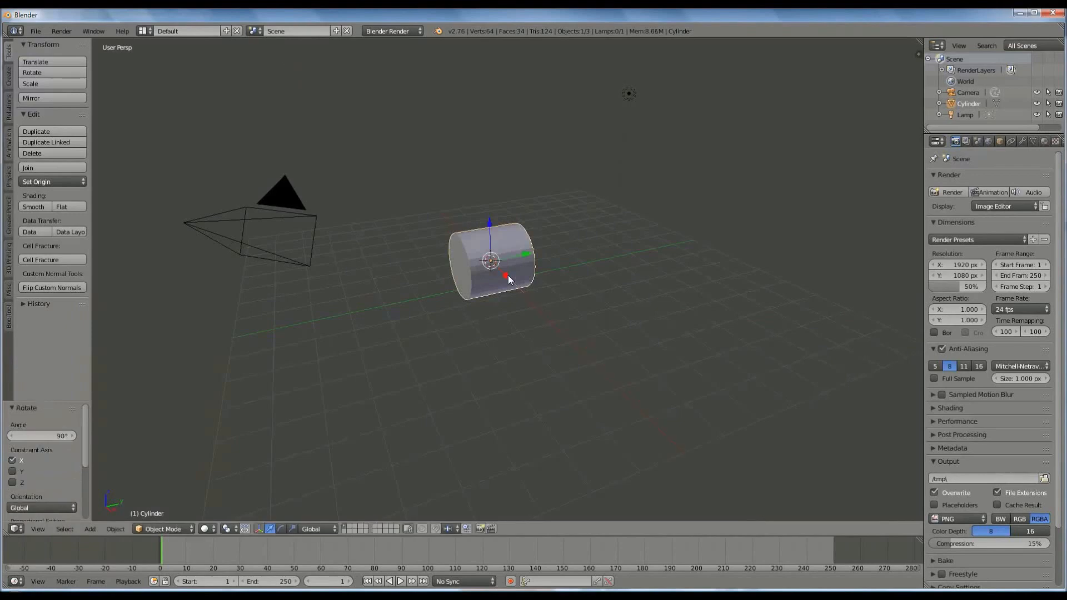
# - In Edit Mode, select the edge loop around the cylinder's positive-Y end and move it about 2.445 units along Y
pyautogui.click(161, 529)
pyautogui.click(167, 502)
pyautogui.moveTo(571, 292); pyautogui.dragTo(485, 298, button='middle')
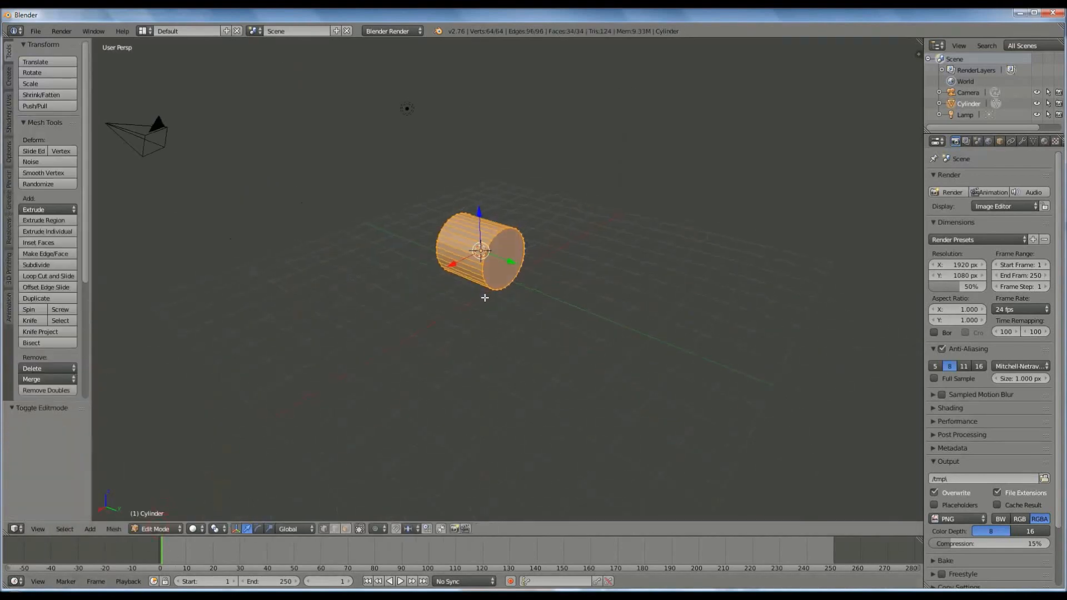
pyautogui.scroll(5, 484, 298)
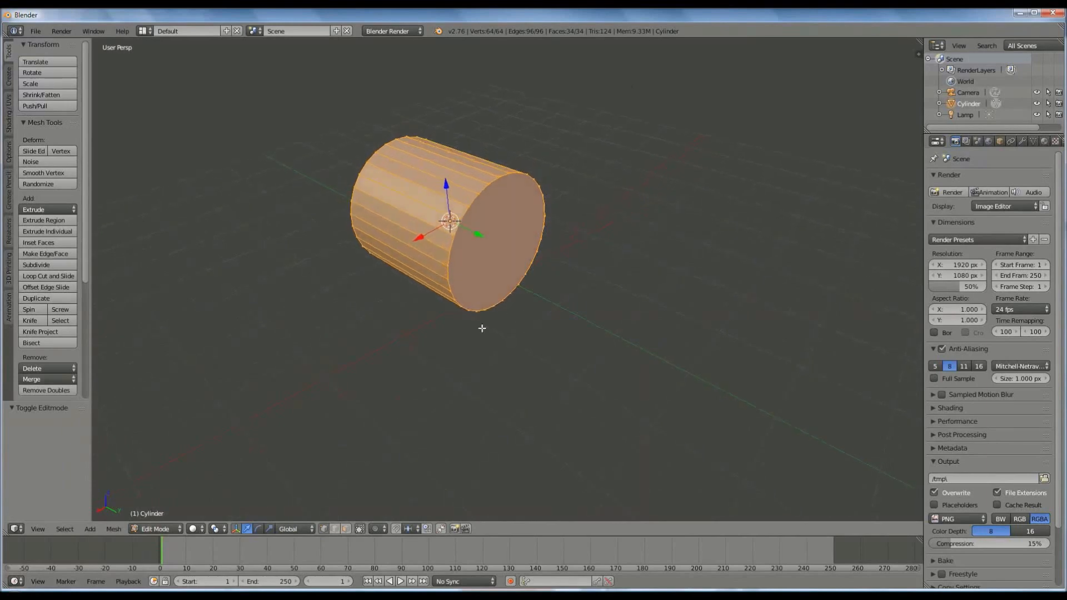
pyautogui.click(338, 528)
pyautogui.rightClick(485, 189)
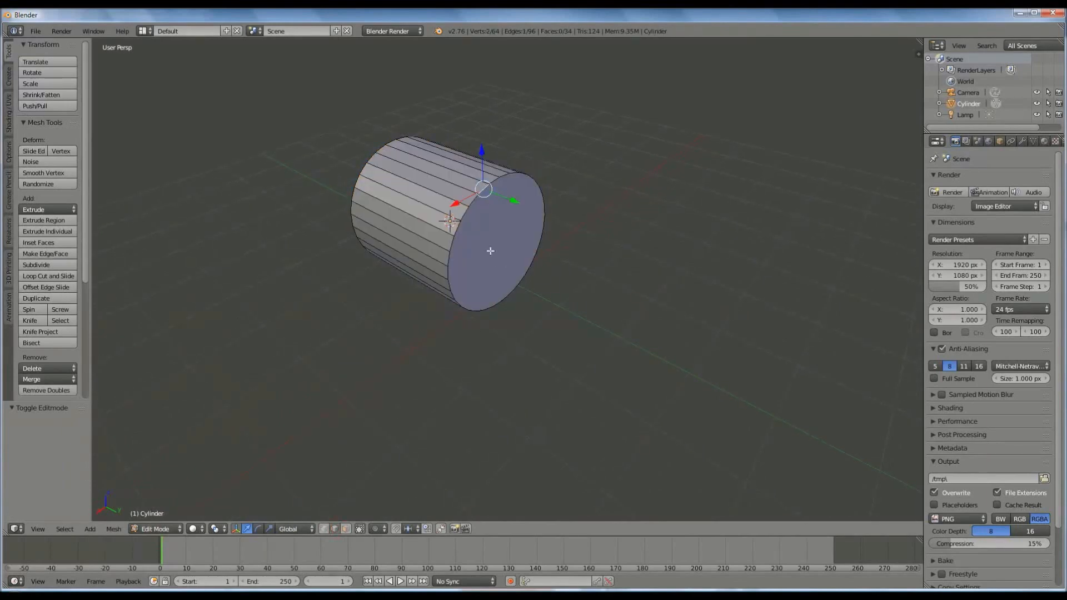
pyautogui.keyDown('alt'); pyautogui.rightClick(475, 202); pyautogui.keyUp('alt')
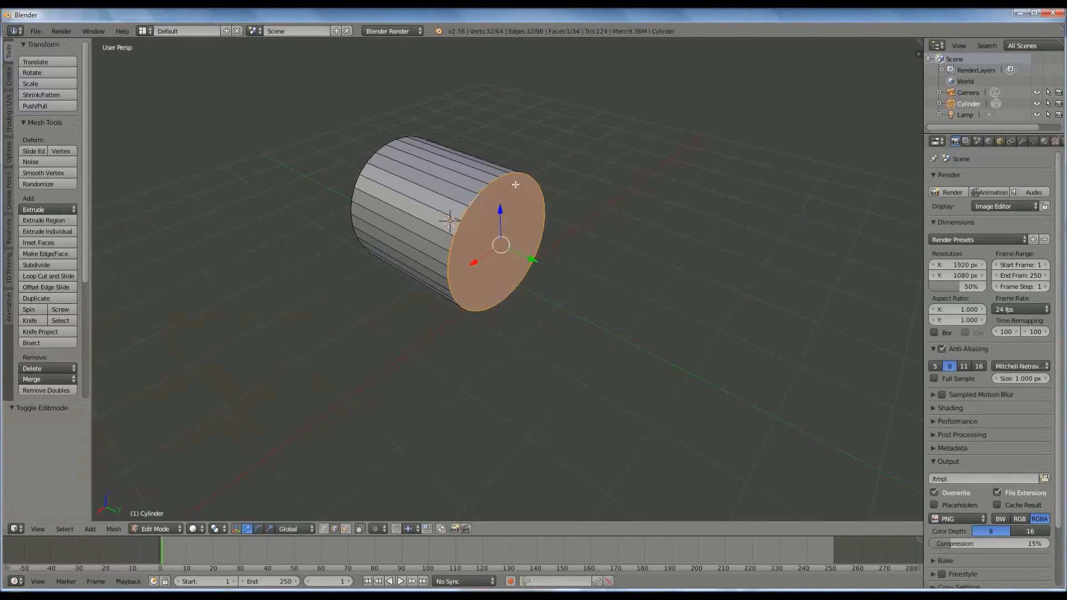
pyautogui.press('e')
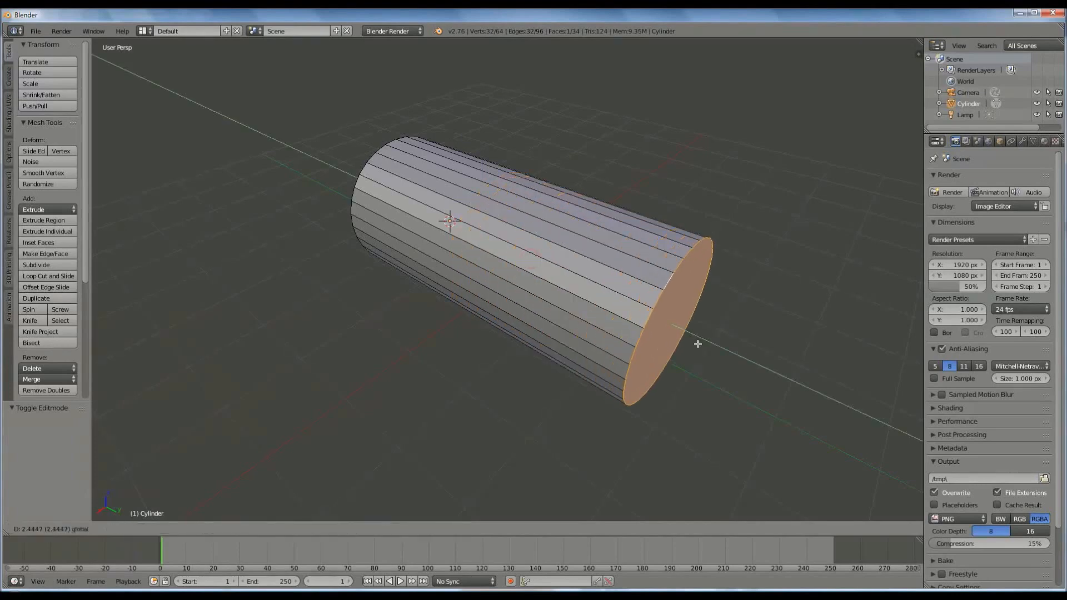
pyautogui.click(698, 344)
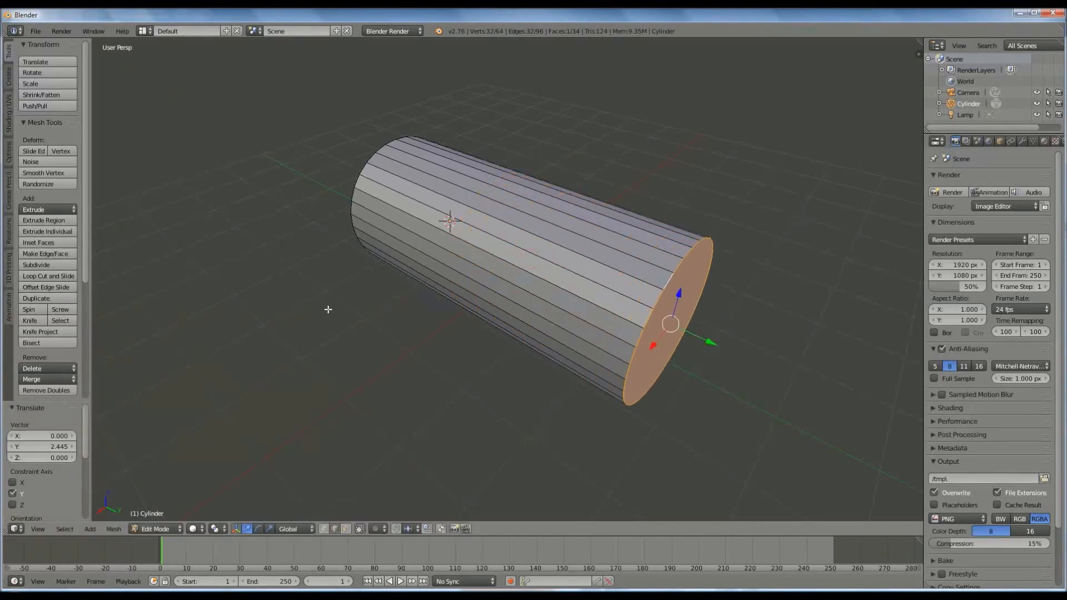
# - Bevel the selected end loop with 11 segments and an offset of about 0.938 to round the tip
pyautogui.hotkey('ctrl', 'b')
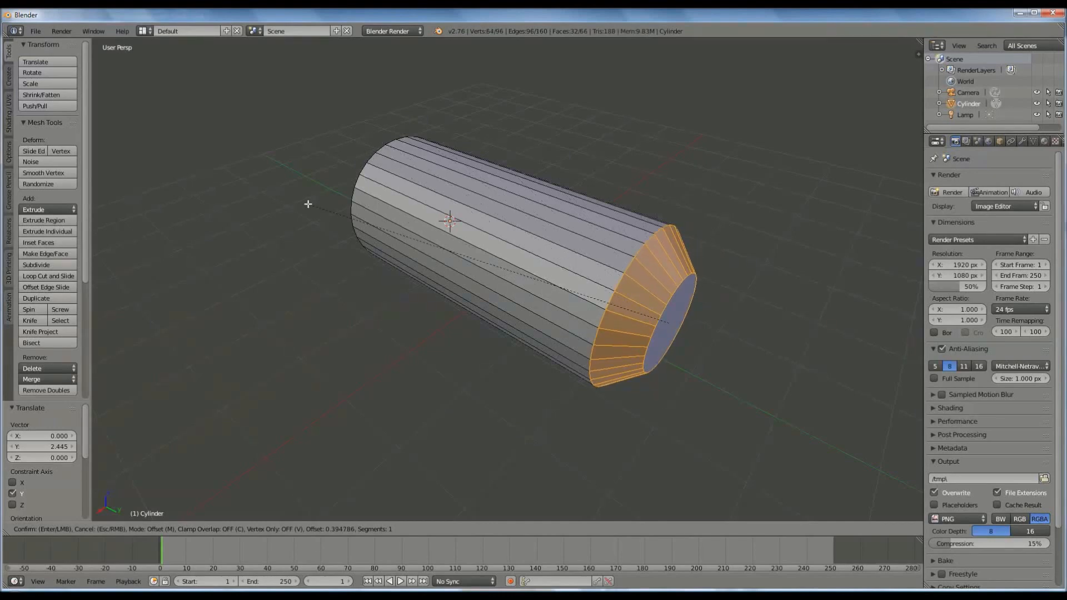
pyautogui.scroll(10, 308, 204)
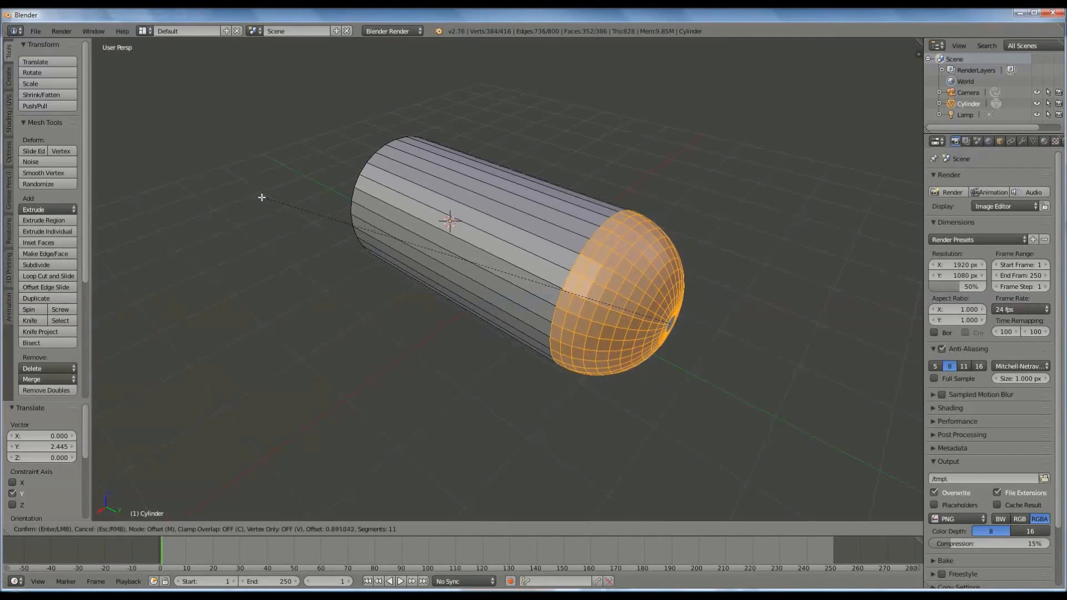
pyautogui.click(257, 196)
# - Return to Object Mode and apply smooth shading to the rounded cylinder
pyautogui.moveTo(555, 232); pyautogui.dragTo(629, 262, button='middle')
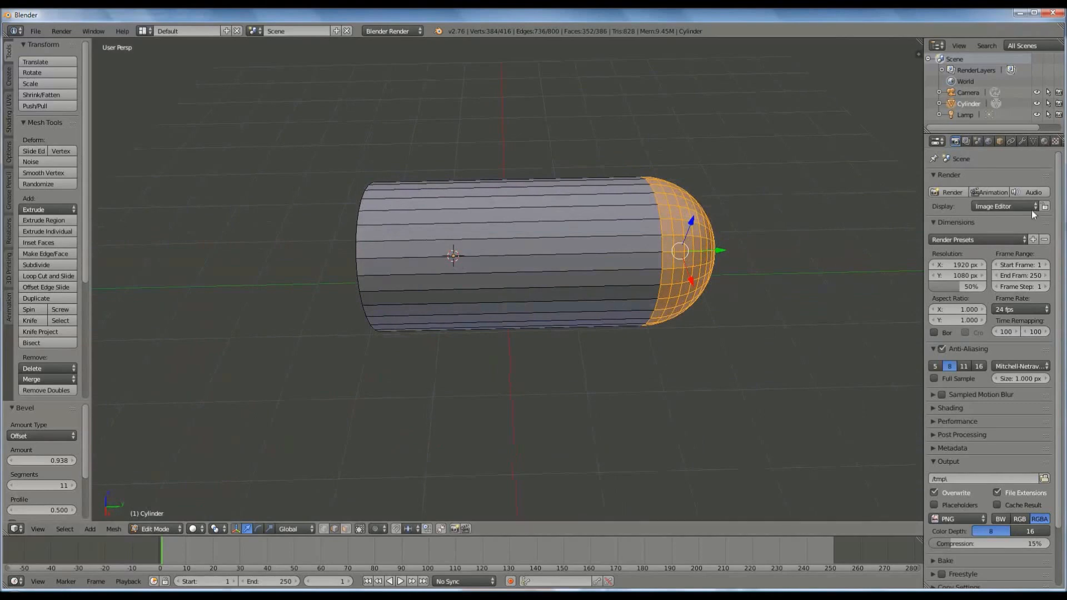
pyautogui.click(1044, 141)
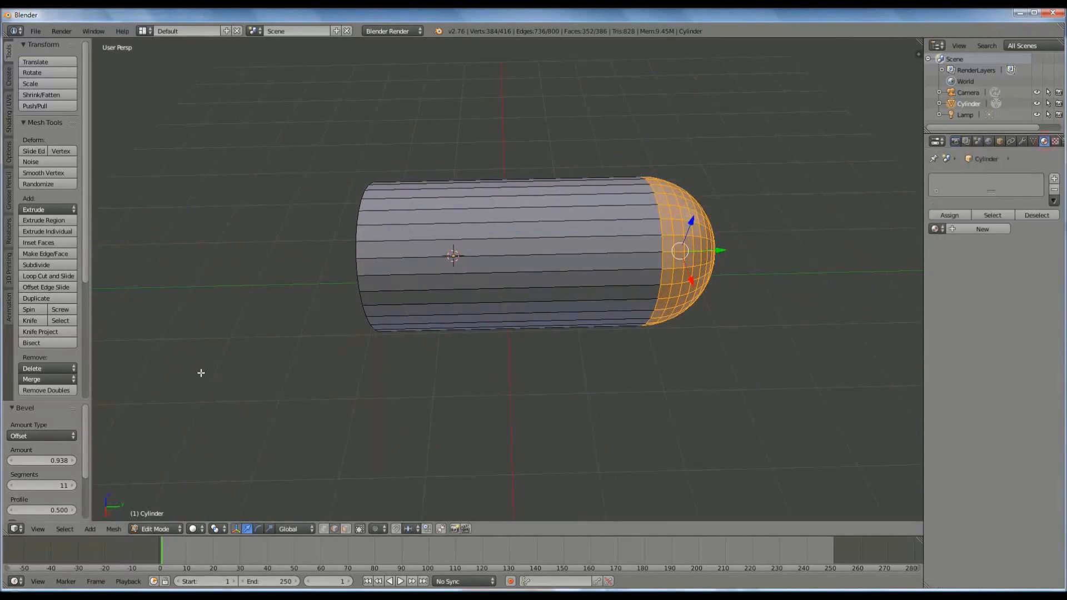
pyautogui.click(158, 529)
pyautogui.click(170, 515)
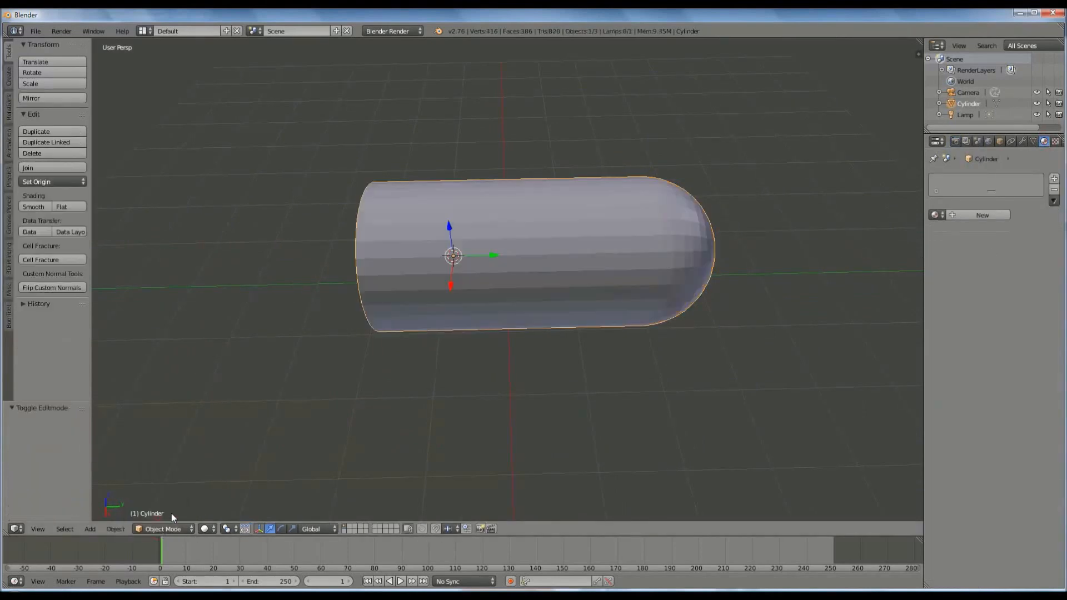
pyautogui.click(33, 206)
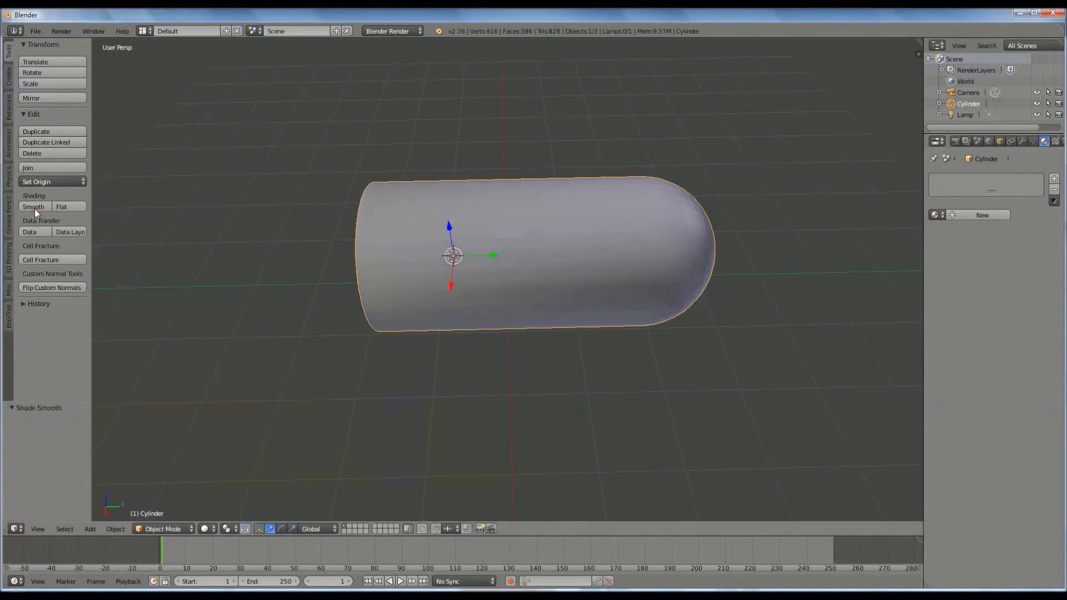
# - Add a new material to the cylinder and name it "blue"
pyautogui.click(978, 215)
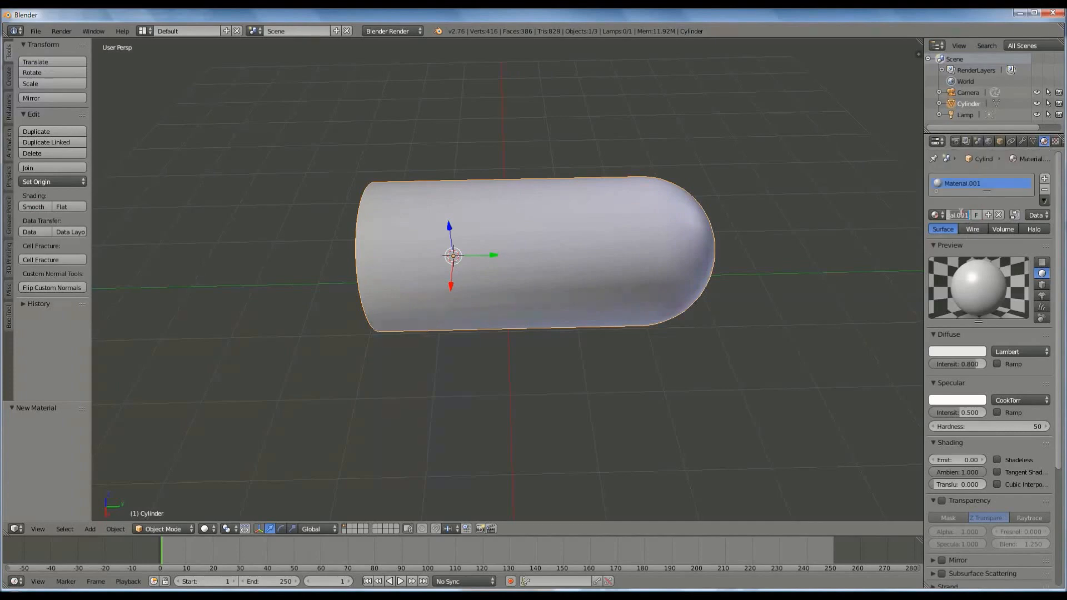
pyautogui.press('BackSpace')
pyautogui.write('blue')
pyautogui.press('Return')
# - Give the material a saturated blue diffuse colour with intensity 1.000 and an Emit value of 2.00
pyautogui.click(975, 352)
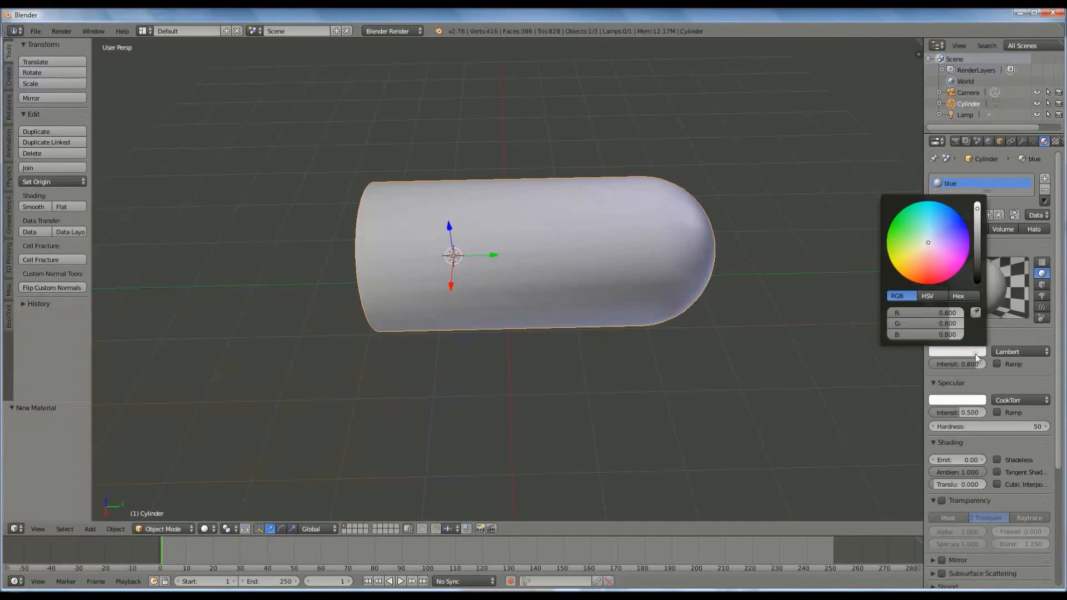
pyautogui.moveTo(945, 243); pyautogui.dragTo(966, 225)
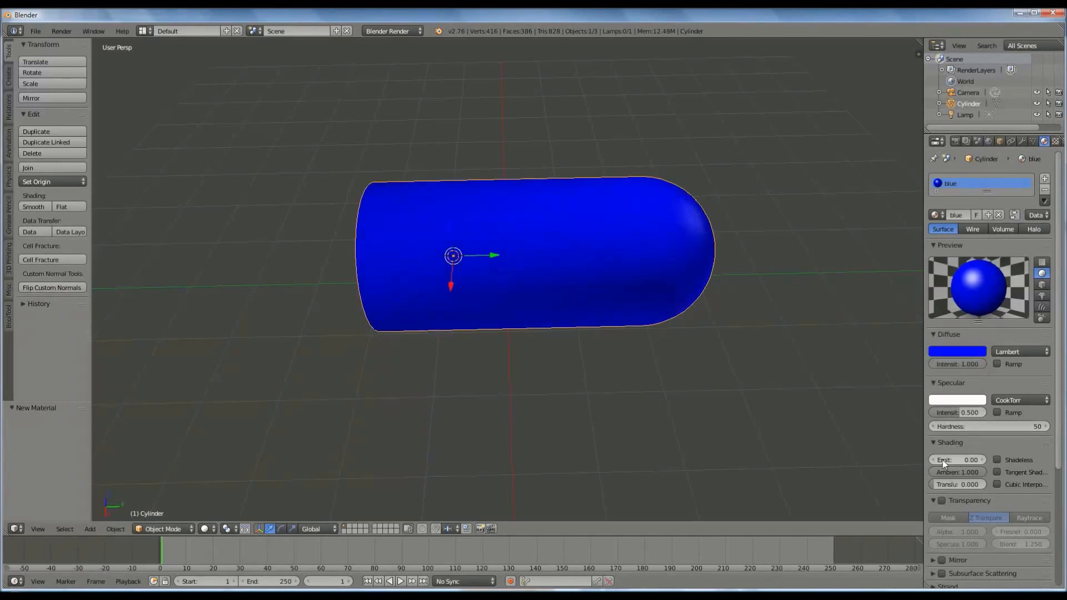
pyautogui.moveTo(988, 460); pyautogui.dragTo(1063, 468)
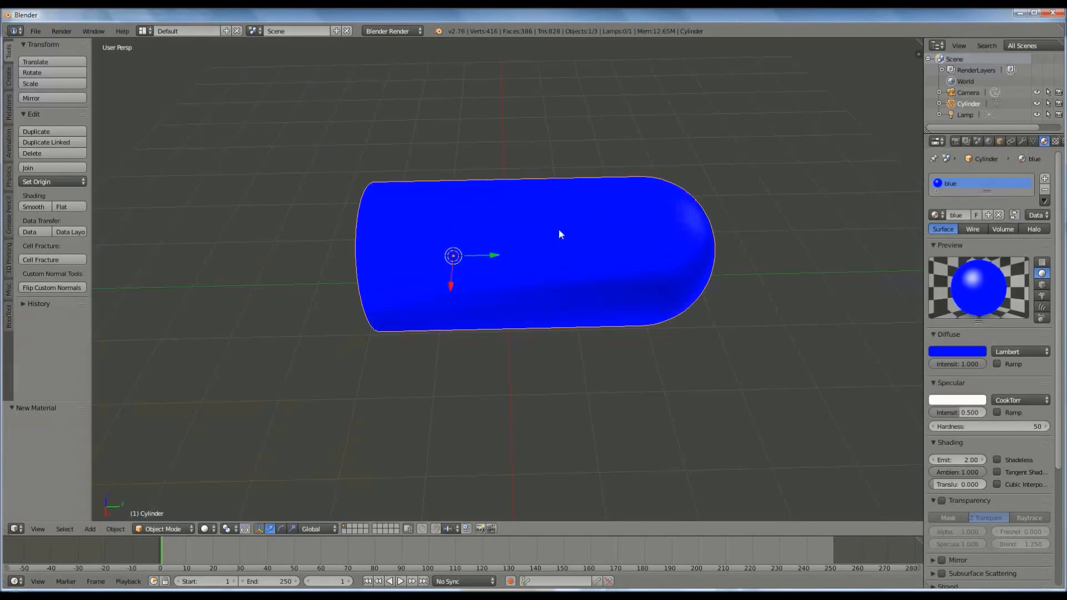
# - Add a Basis shape key and a second shape key to the cylinder, naming the second one "long sabel"
pyautogui.moveTo(608, 266); pyautogui.dragTo(592, 264, button='middle')
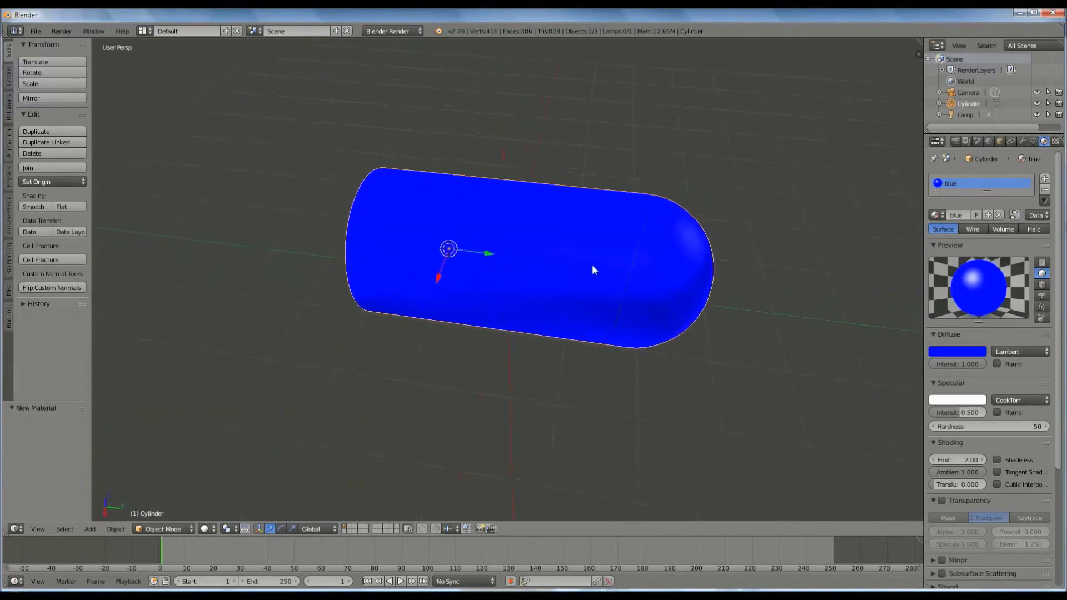
pyautogui.click(1033, 142)
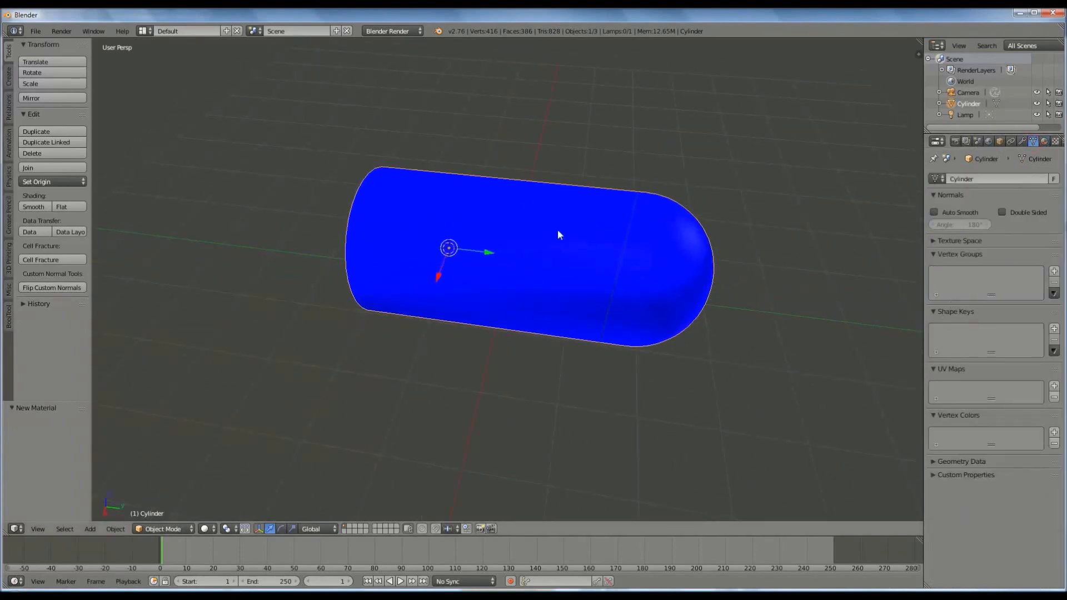
pyautogui.scroll(-4, 551, 229)
pyautogui.keyDown('shift'); pyautogui.moveTo(618, 227); pyautogui.dragTo(404, 221, button='middle'); pyautogui.keyUp('shift')
pyautogui.scroll(-3, 475, 206)
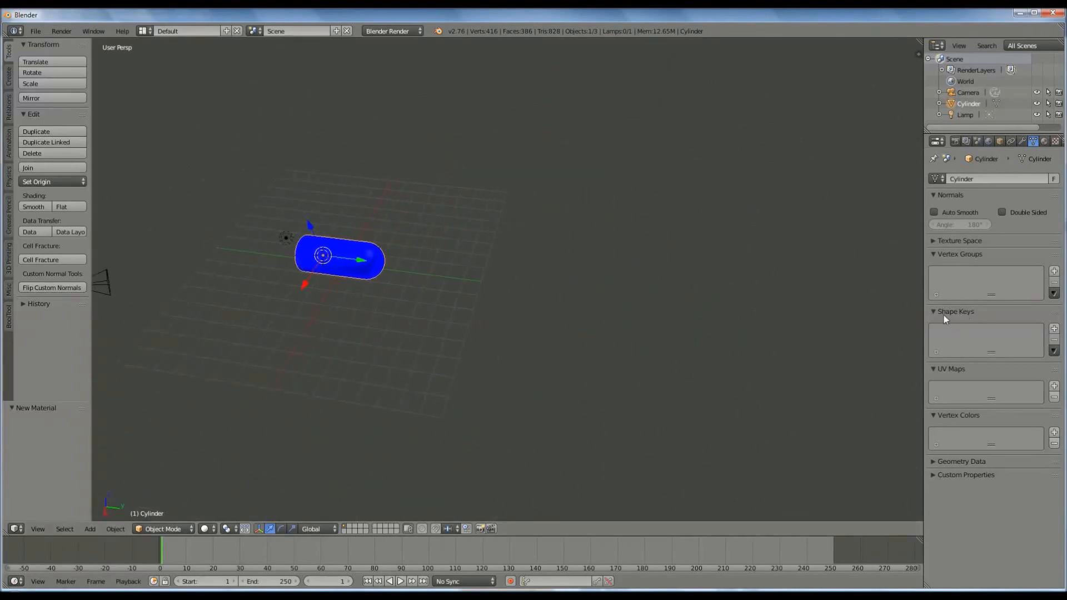
pyautogui.click(1054, 329)
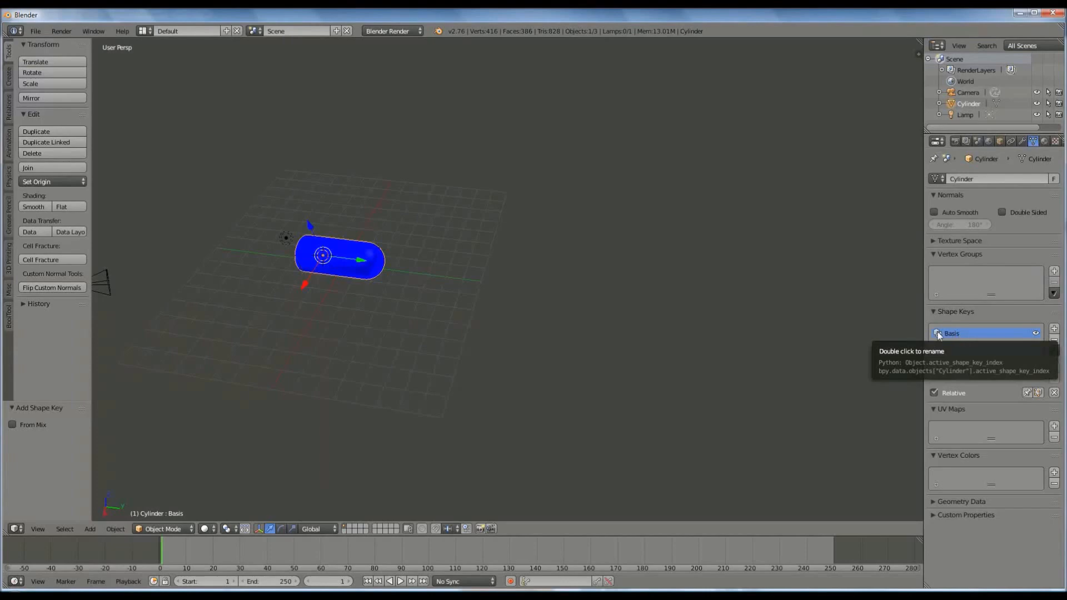
pyautogui.click(1055, 329)
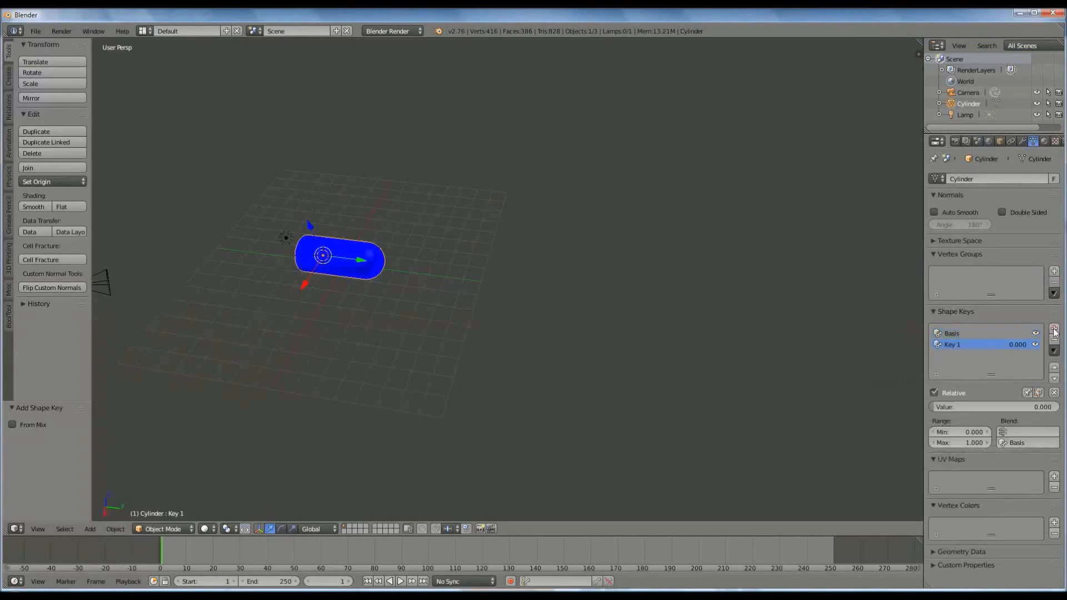
pyautogui.doubleClick(960, 346)
pyautogui.press('BackSpace')
pyautogui.press('Return')
# - With the long sabel shape key active, select the rounded tip in Edit Mode and move it about 26.9 units along Y
pyautogui.click(180, 529)
pyautogui.click(179, 502)
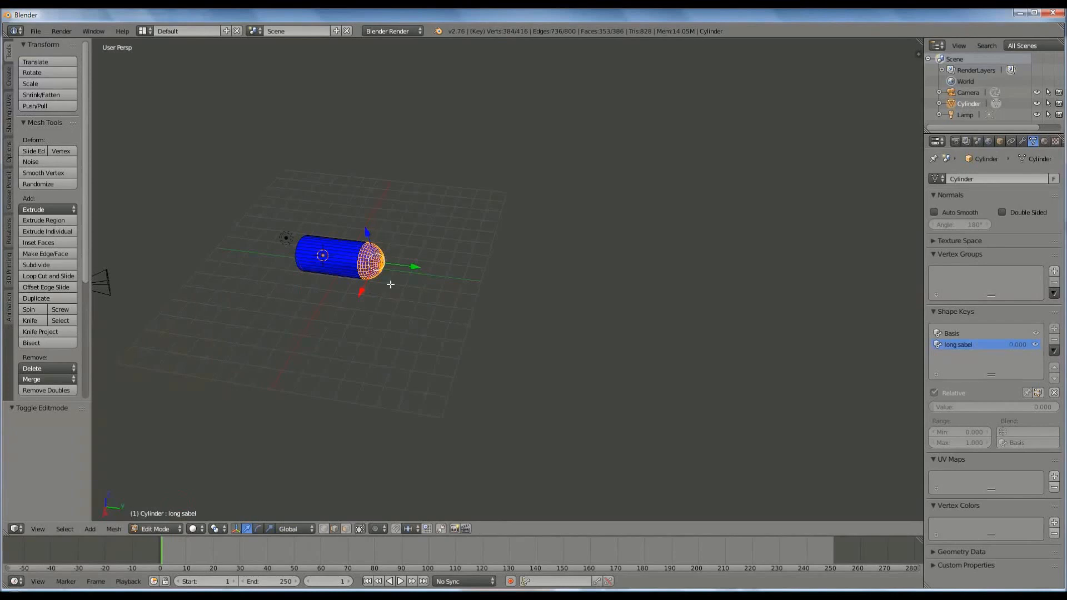
pyautogui.moveTo(371, 309); pyautogui.dragTo(382, 310, button='middle')
pyautogui.rightClick(347, 270)
pyautogui.rightClick(376, 272)
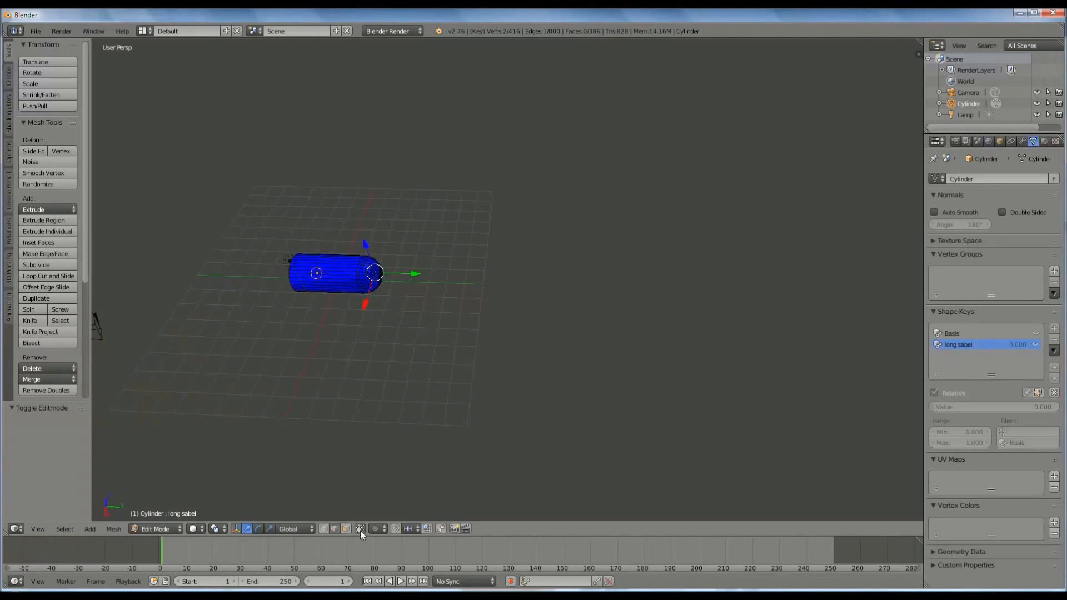
pyautogui.press('b')
pyautogui.moveTo(467, 191); pyautogui.dragTo(342, 341)
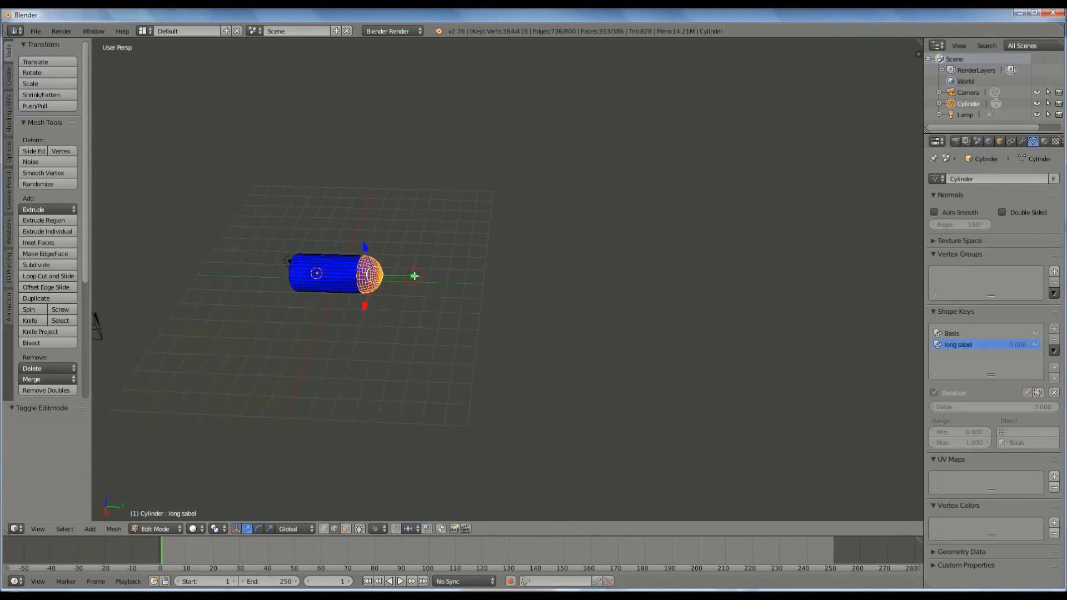
pyautogui.moveTo(414, 276); pyautogui.dragTo(112, 302)
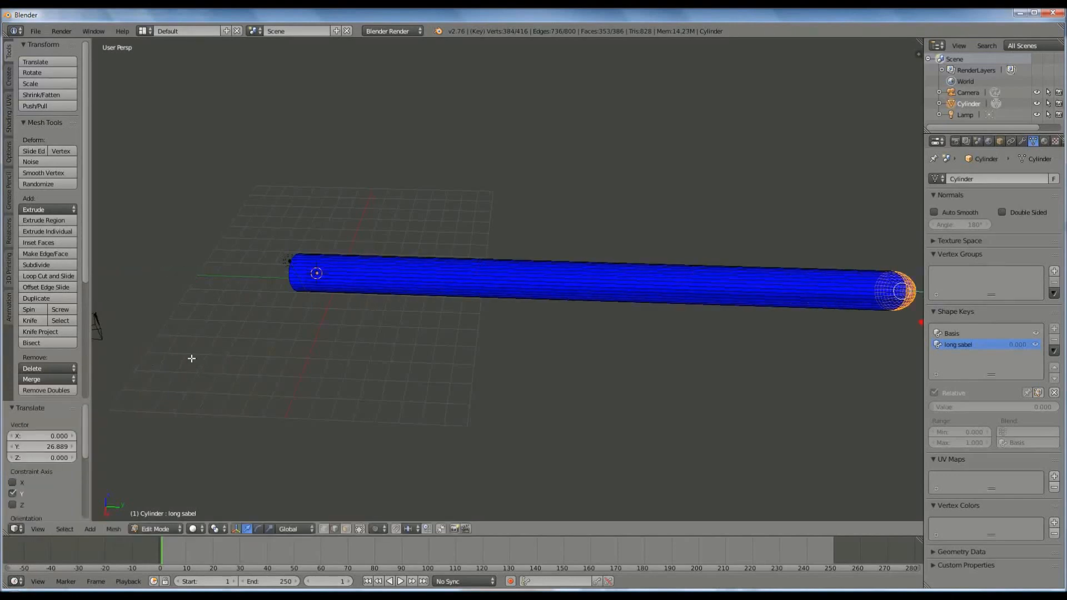
# - Lengthen the blade by moving the selected rounded tip about 6.4 units further along Y
pyautogui.keyDown('shift'); pyautogui.scroll(-1, 489, 374); pyautogui.keyUp('shift')
pyautogui.keyDown('shift'); pyautogui.moveTo(576, 358); pyautogui.dragTo(451, 349, button='middle'); pyautogui.keyUp('shift')
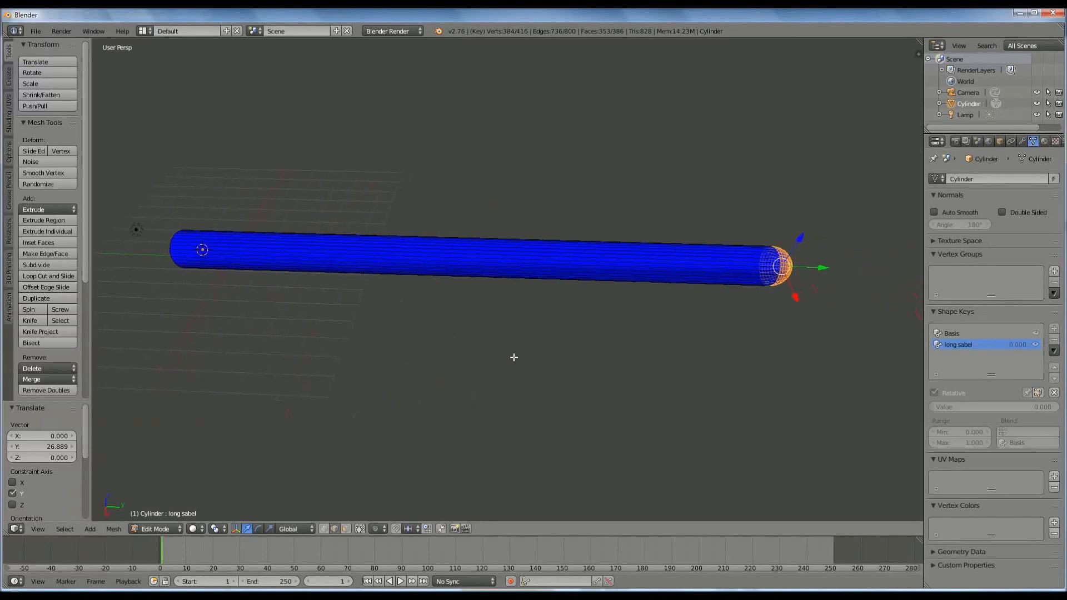
pyautogui.scroll(-4, 523, 355)
pyautogui.moveTo(674, 275); pyautogui.dragTo(734, 272)
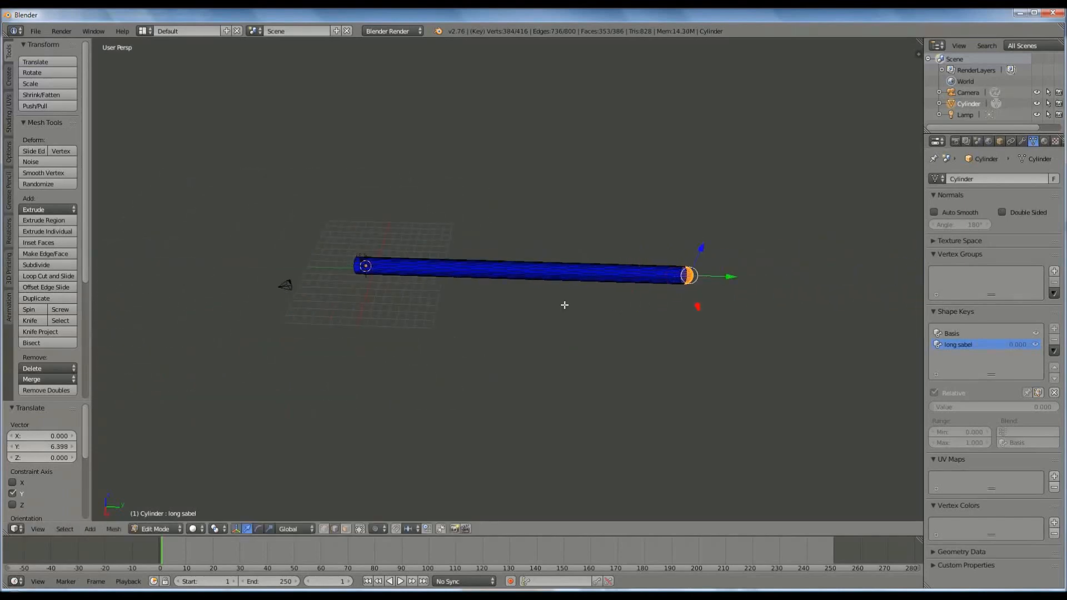
# - Return to Object Mode and preview the blade extending and retracting by varying the long sabel shape key's value
pyautogui.click(148, 529)
pyautogui.click(158, 517)
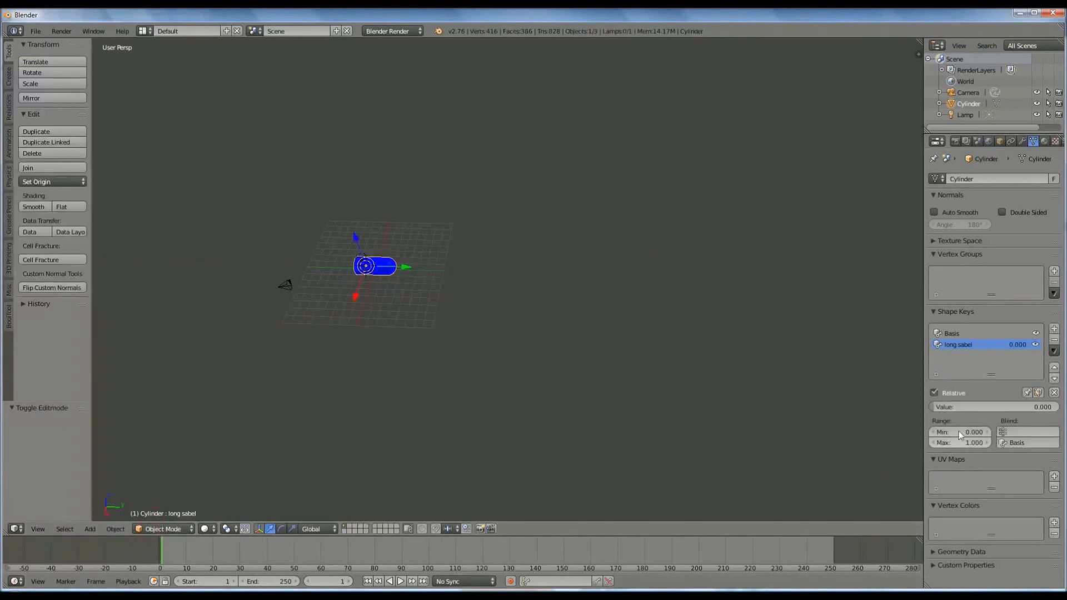
pyautogui.moveTo(937, 409); pyautogui.dragTo(983, 414)
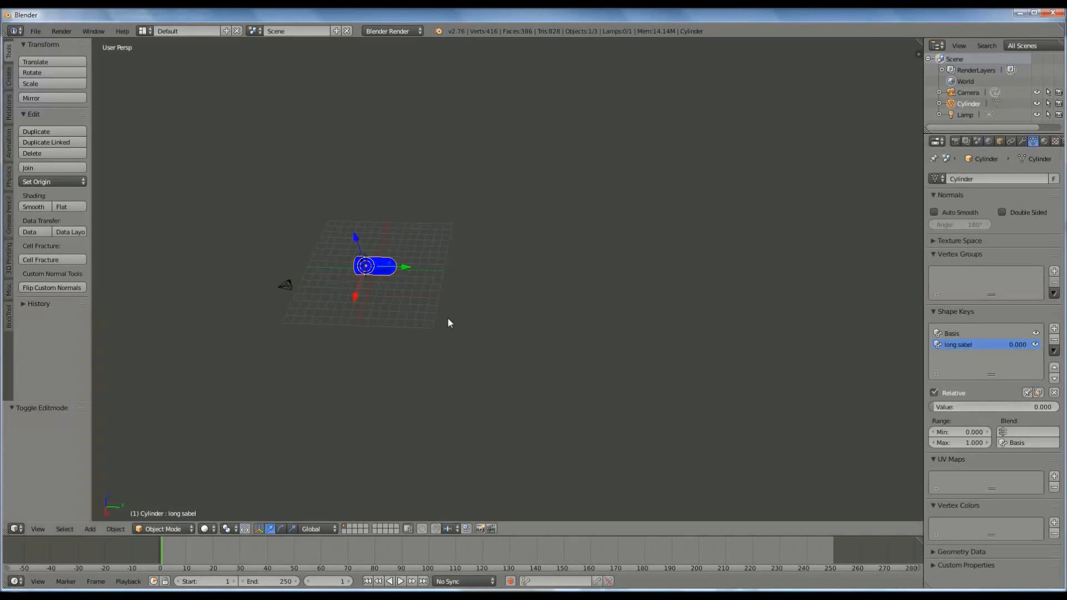
pyautogui.keyDown('shift'); pyautogui.moveTo(476, 292); pyautogui.dragTo(512, 298, button='middle'); pyautogui.keyUp('shift')
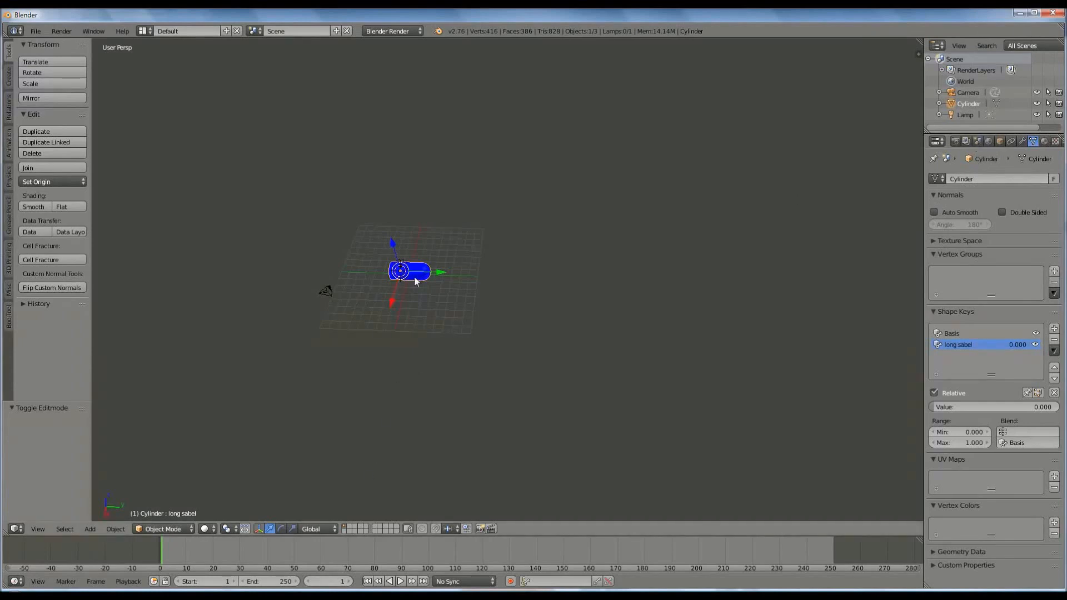
# - Move the blade cylinder to the second scene layer and show the first and second layers together
pyautogui.press('m')
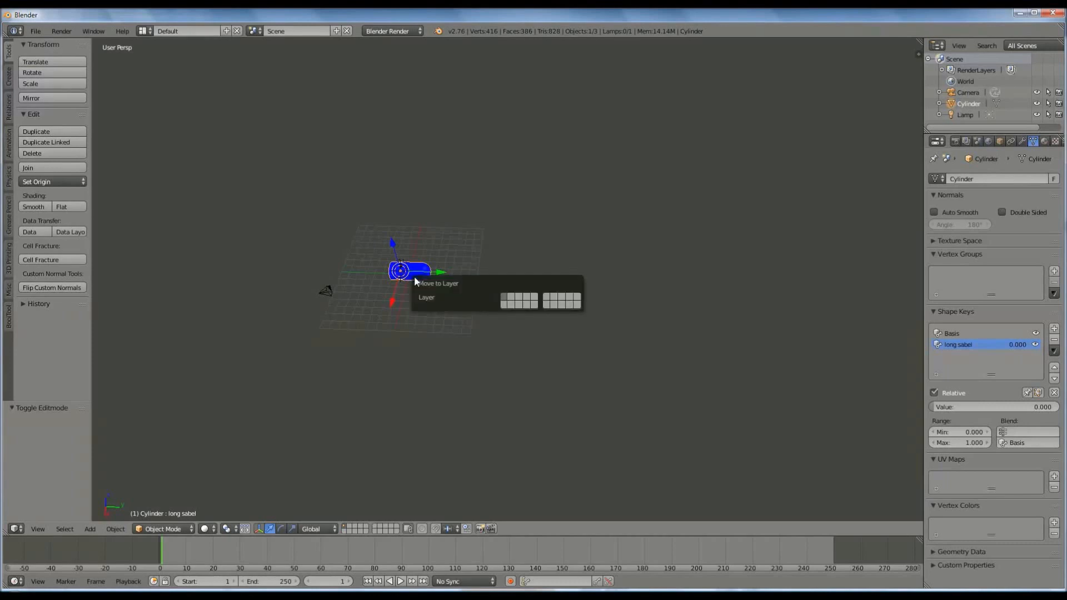
pyautogui.click(512, 295)
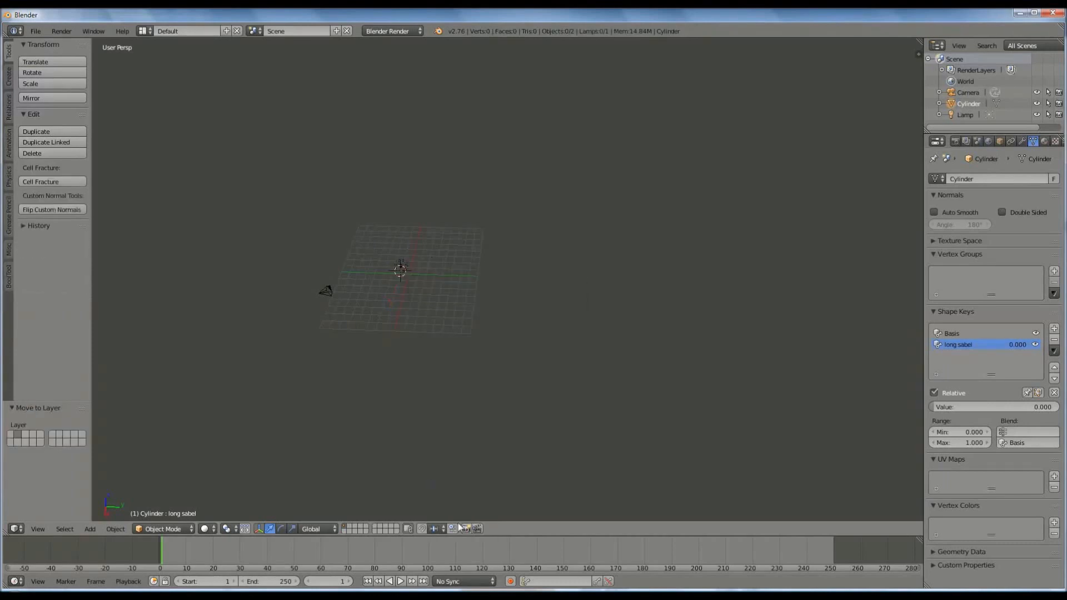
pyautogui.click(348, 525)
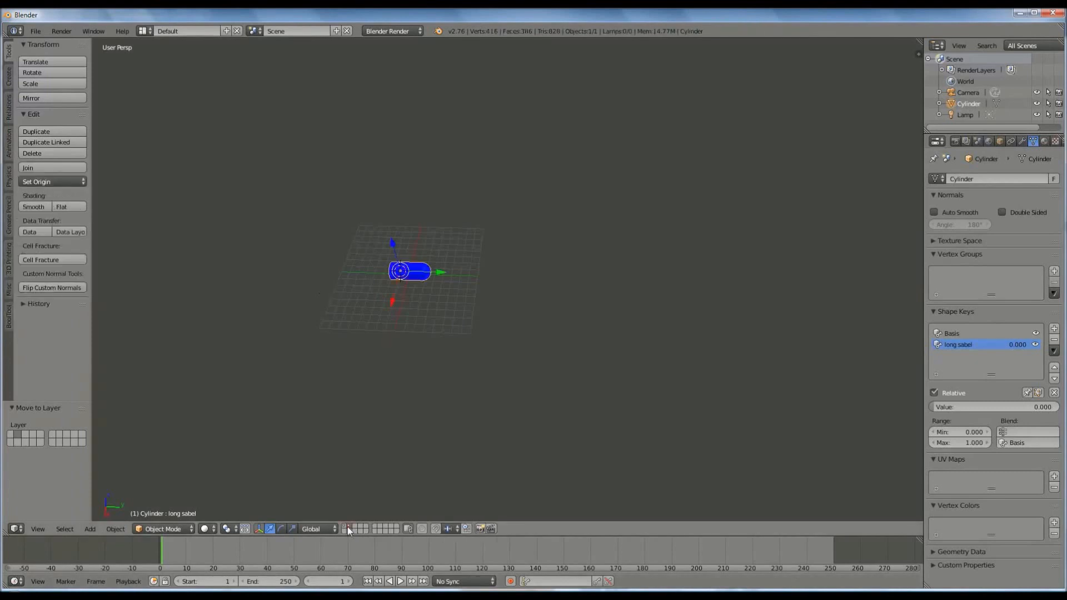
pyautogui.click(345, 526)
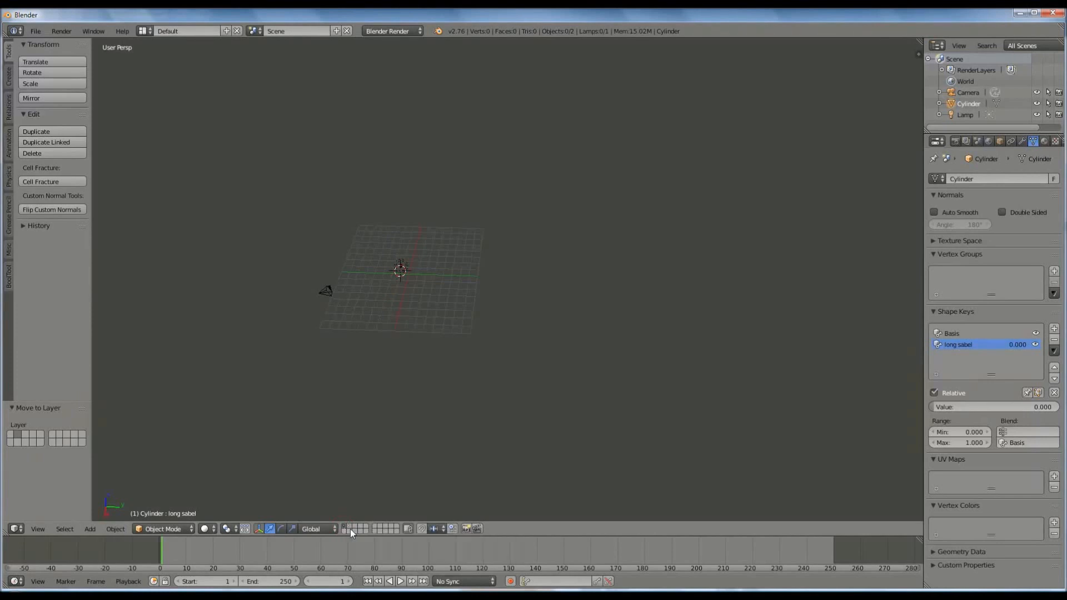
pyautogui.keyDown('shift'); pyautogui.click(349, 527); pyautogui.keyUp('shift')
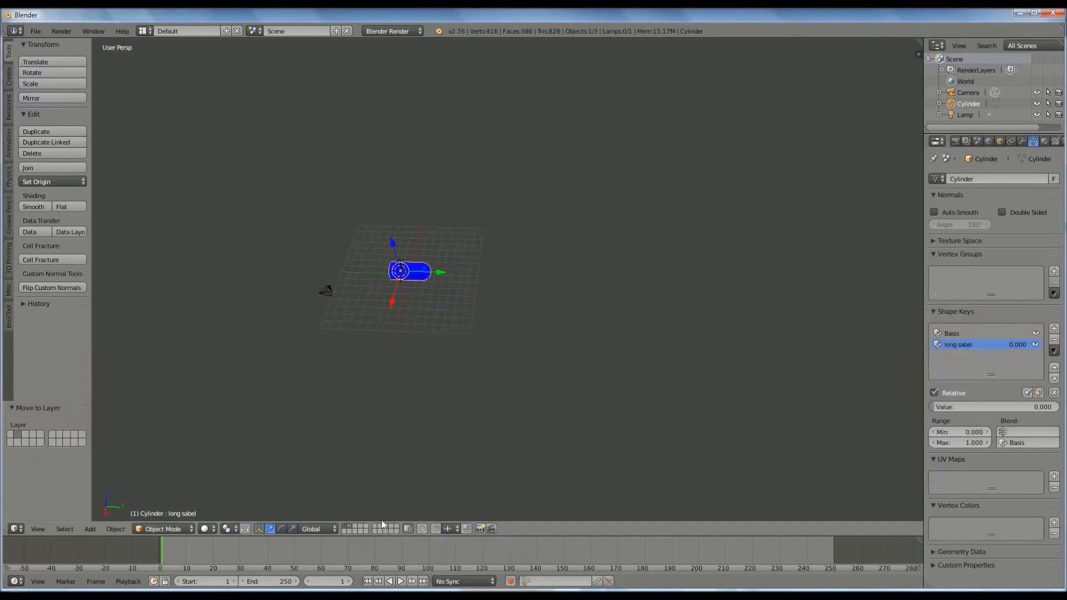
# - Add a render layer named "sabel" assigned to the second layer, and assign the original RenderLayer to the first layer
pyautogui.click(968, 141)
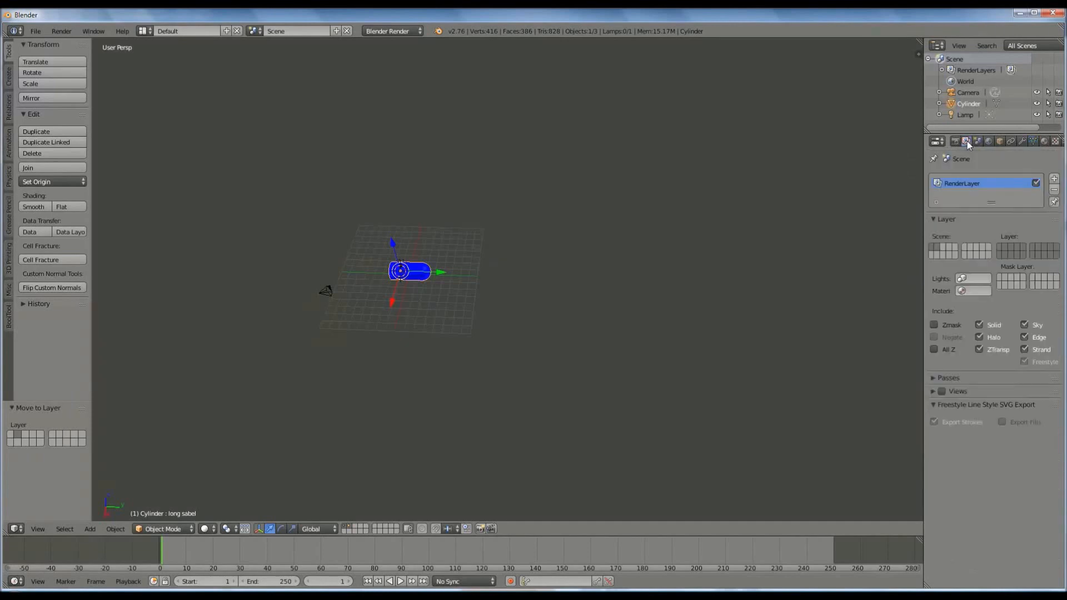
pyautogui.click(1054, 179)
pyautogui.doubleClick(983, 194)
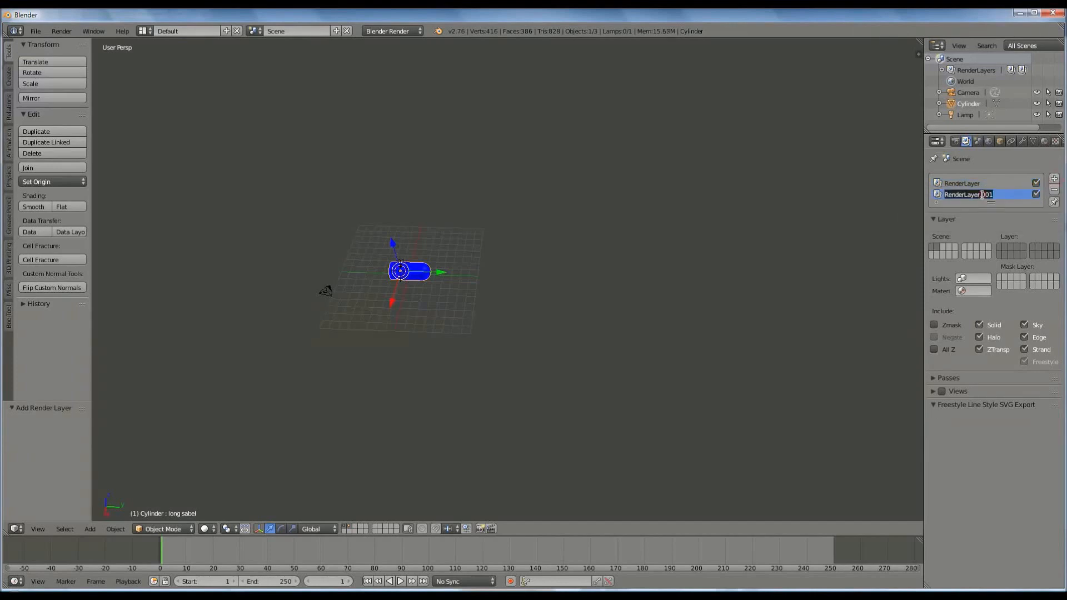
pyautogui.write('sabel')
pyautogui.click(1004, 248)
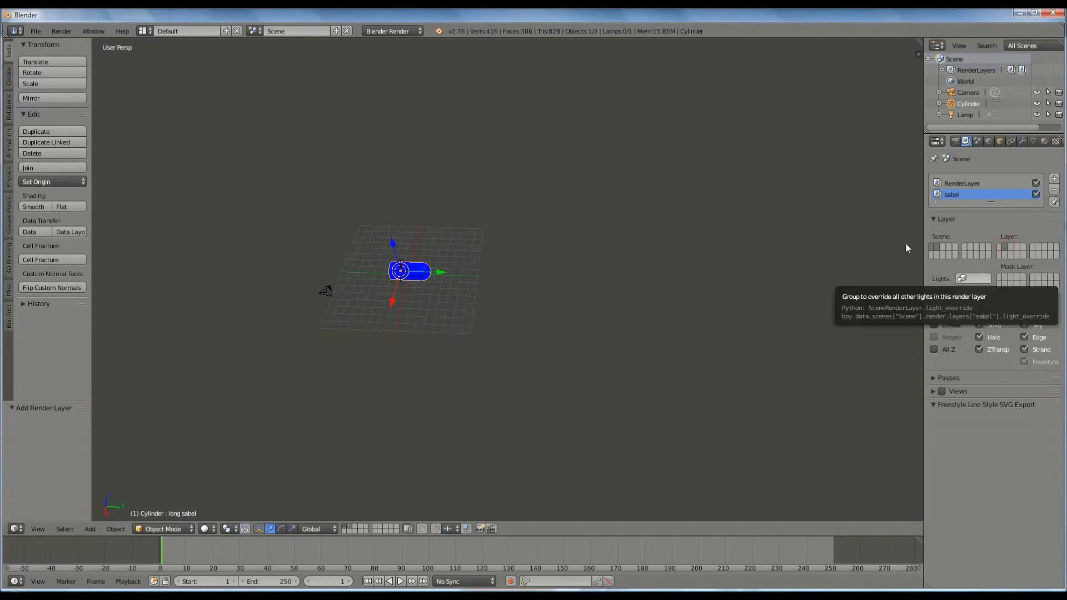
pyautogui.click(968, 184)
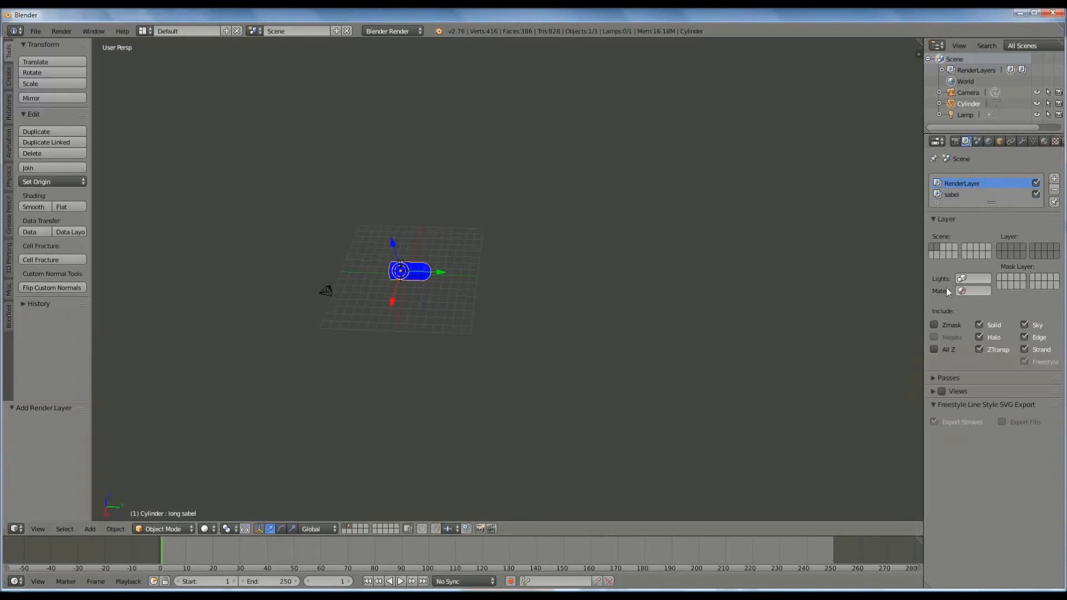
# - Show only the first scene layer, add a cylinder mesh there and rotate it 90° about the X axis
pyautogui.click(343, 526)
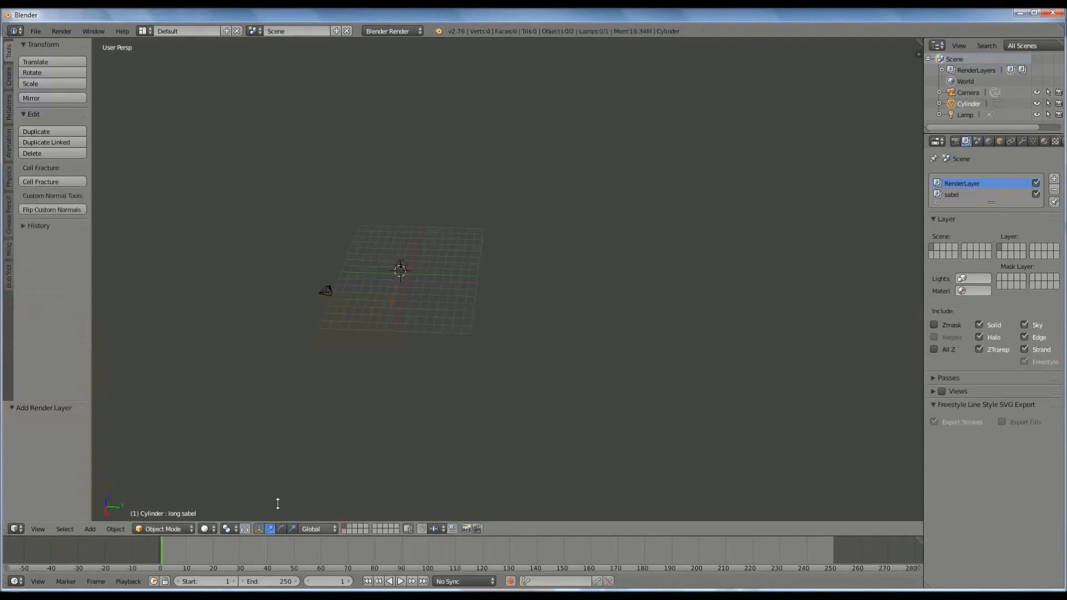
pyautogui.moveTo(352, 291); pyautogui.dragTo(496, 228, button='middle')
pyautogui.click(91, 529)
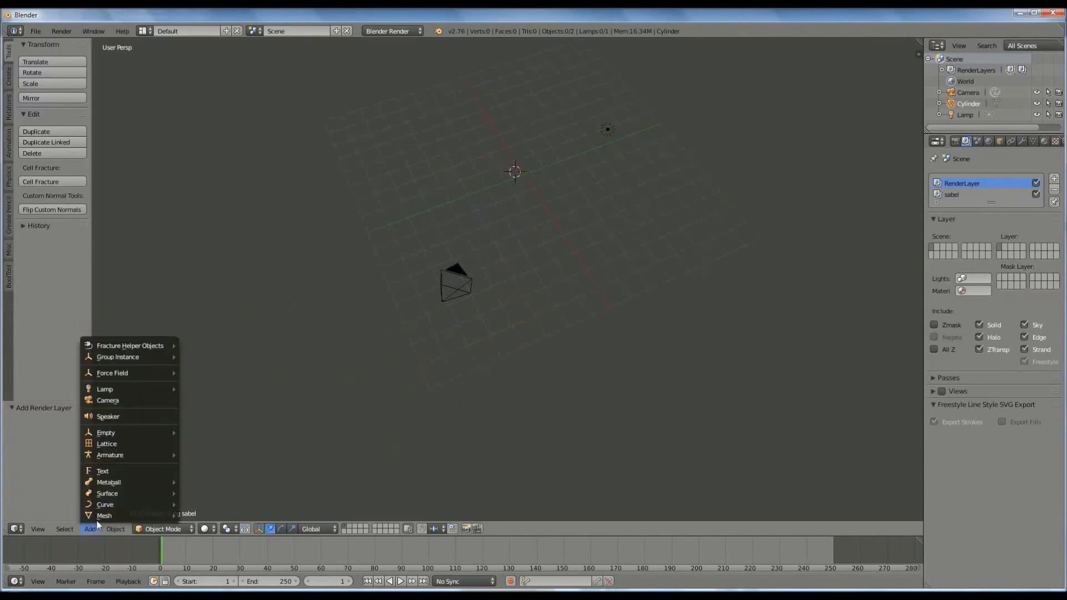
pyautogui.moveTo(101, 515)
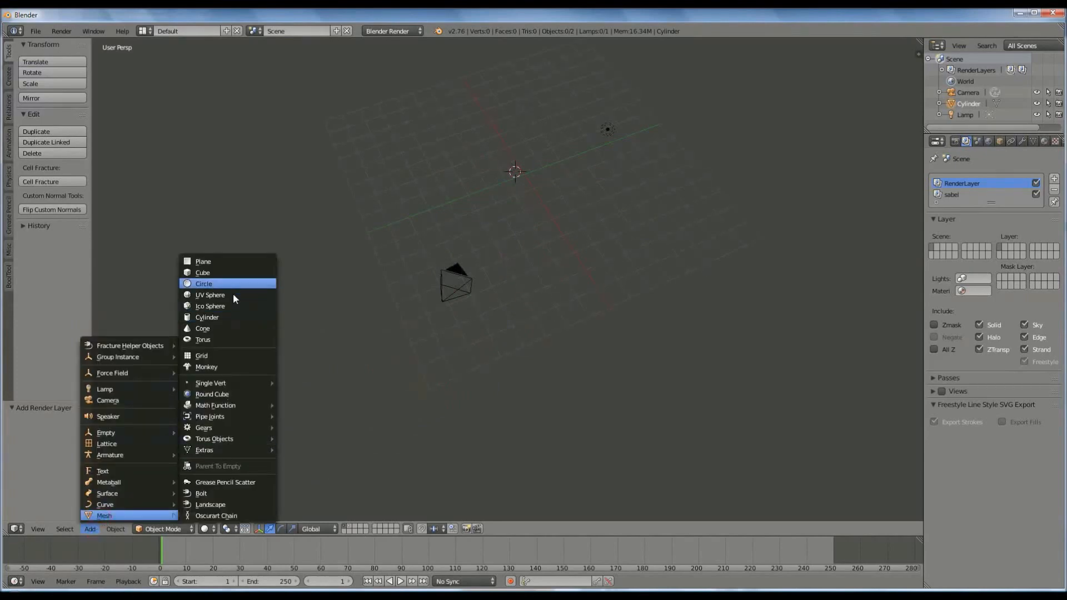
pyautogui.click(242, 318)
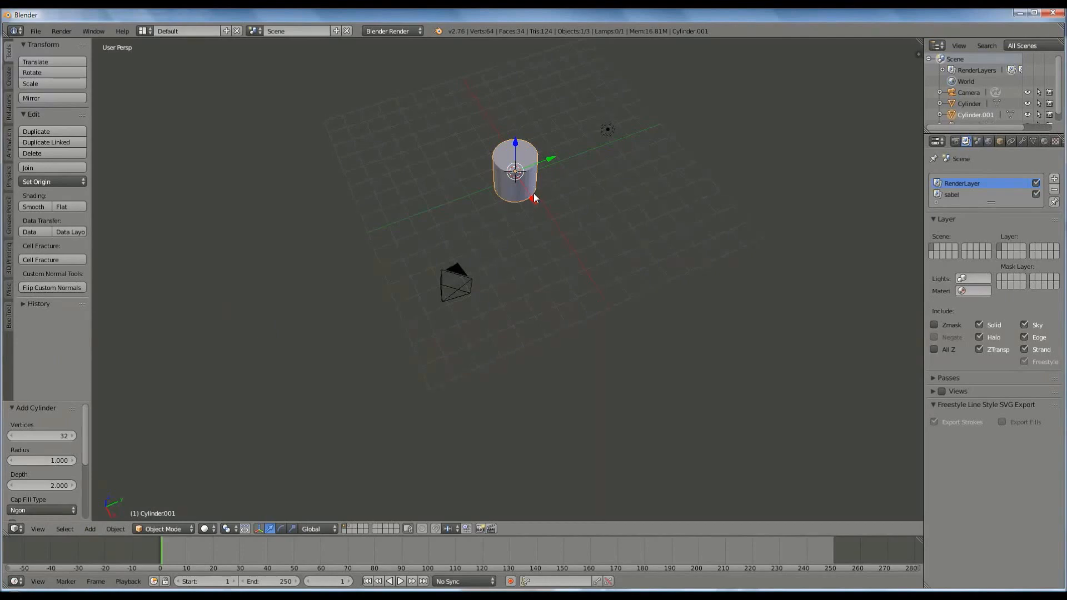
pyautogui.press('r')
pyautogui.press('x')
pyautogui.press('9')
pyautogui.press('0')
pyautogui.press('Return')
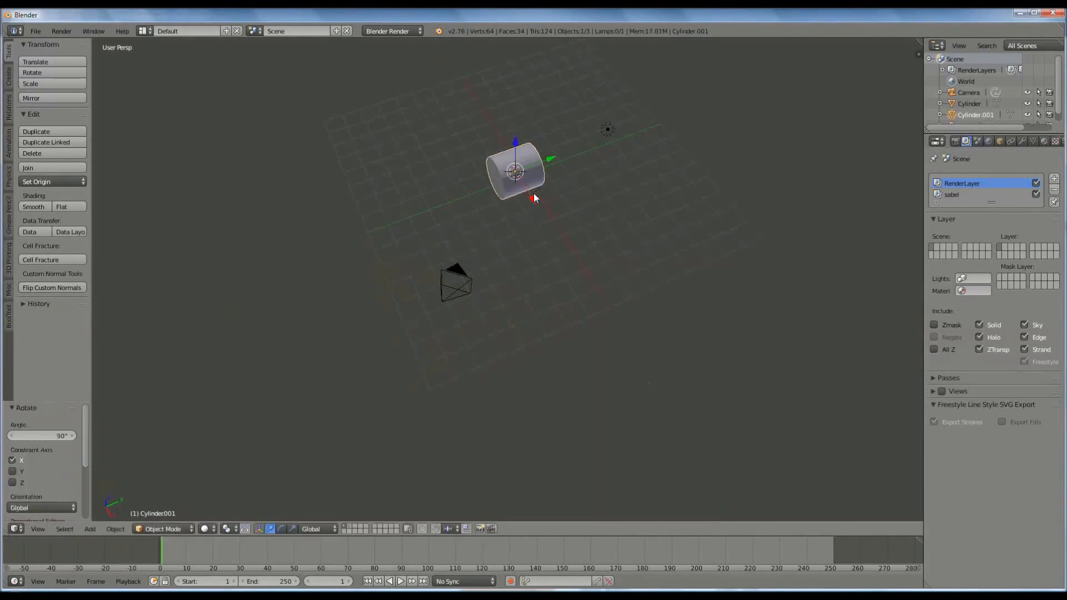
# - In Edit Mode, delete only the face of the new cylinder's end cap on the negative Y side
pyautogui.press('KP_Decimal')
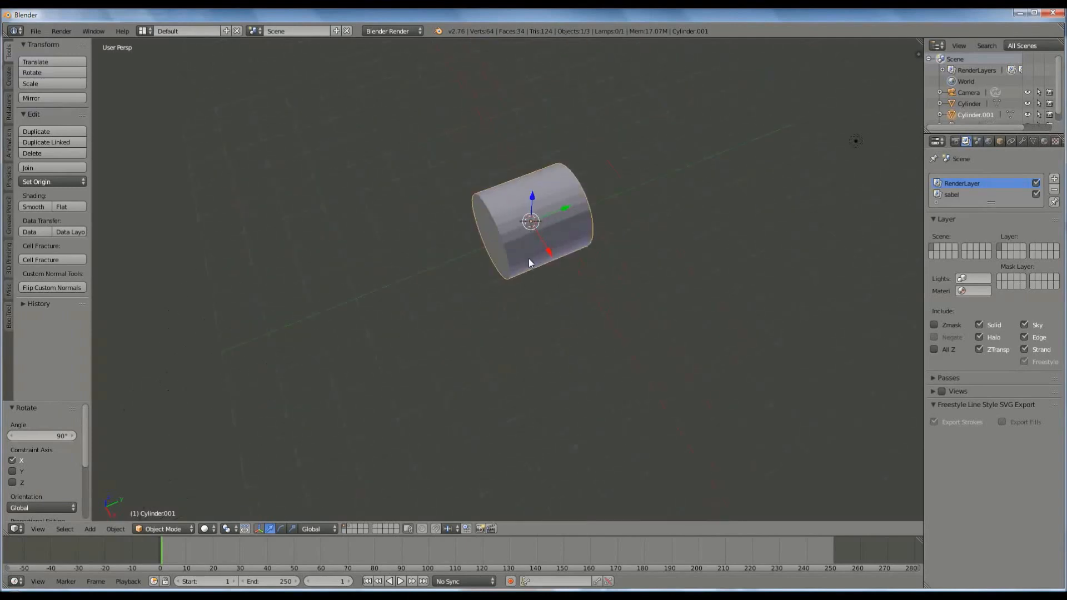
pyautogui.click(167, 529)
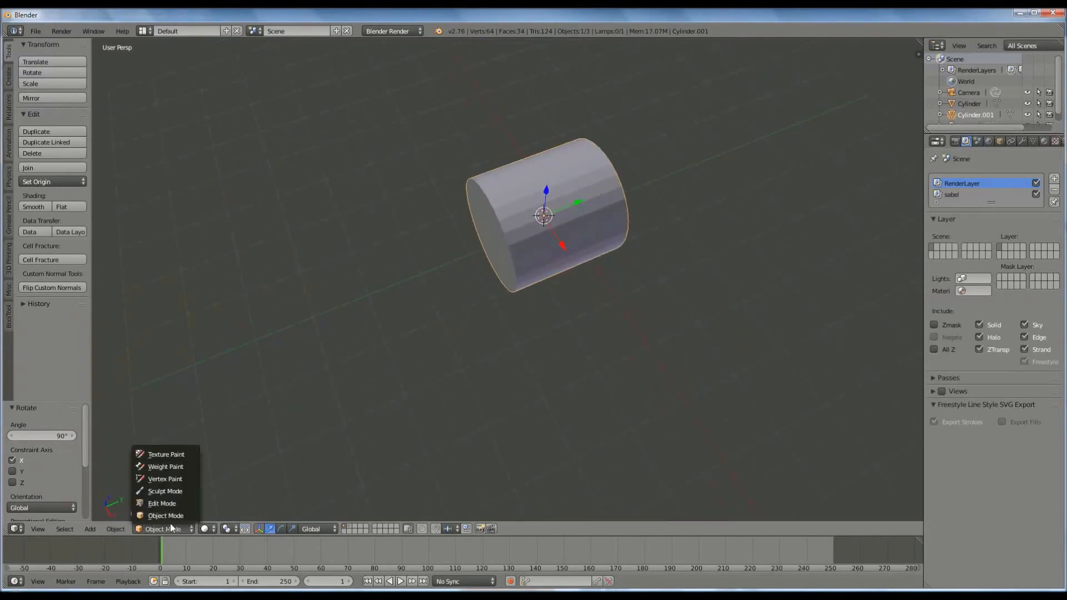
pyautogui.click(167, 510)
pyautogui.keyDown('shift'); pyautogui.moveTo(410, 313); pyautogui.dragTo(509, 287, button='middle'); pyautogui.keyUp('shift')
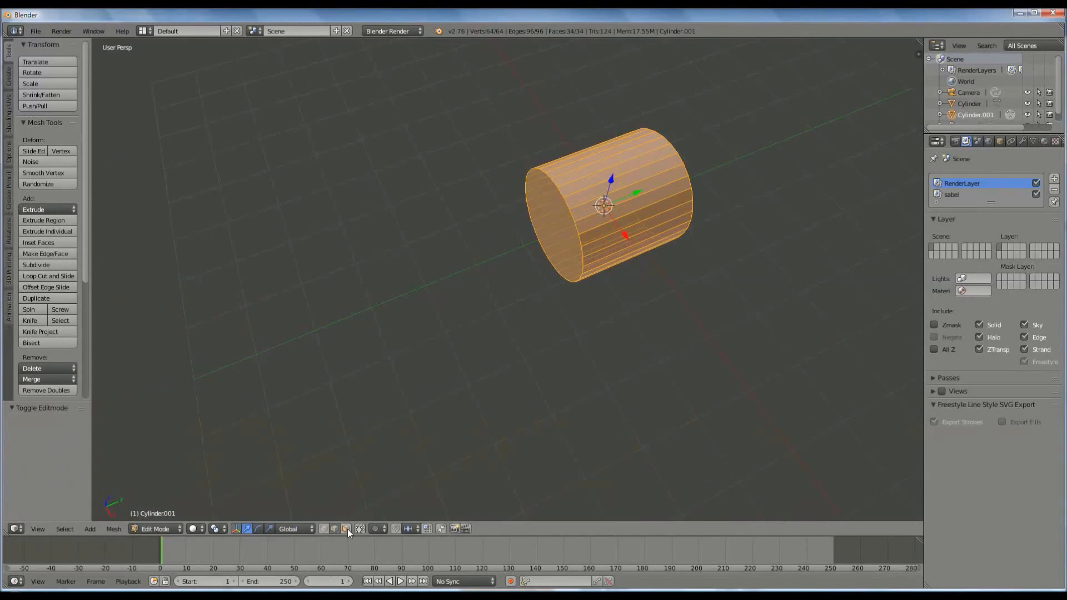
pyautogui.rightClick(554, 217)
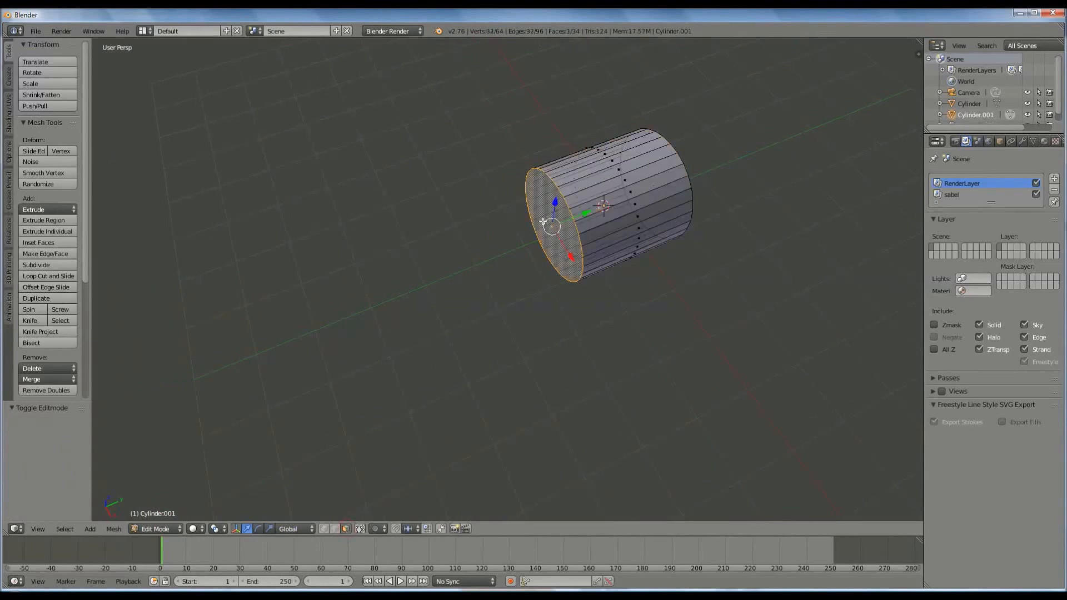
pyautogui.press('x')
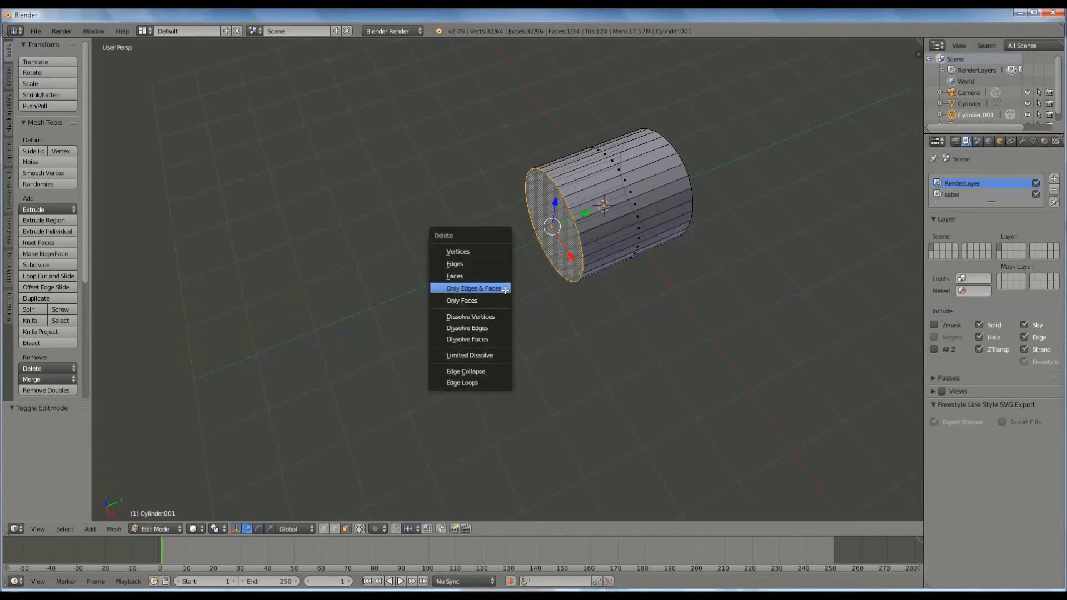
pyautogui.click(494, 301)
# - Select the edge loop around the open end and extrude it inward as a rim, scaled to about 0.819
pyautogui.moveTo(503, 301); pyautogui.dragTo(574, 250, button='middle')
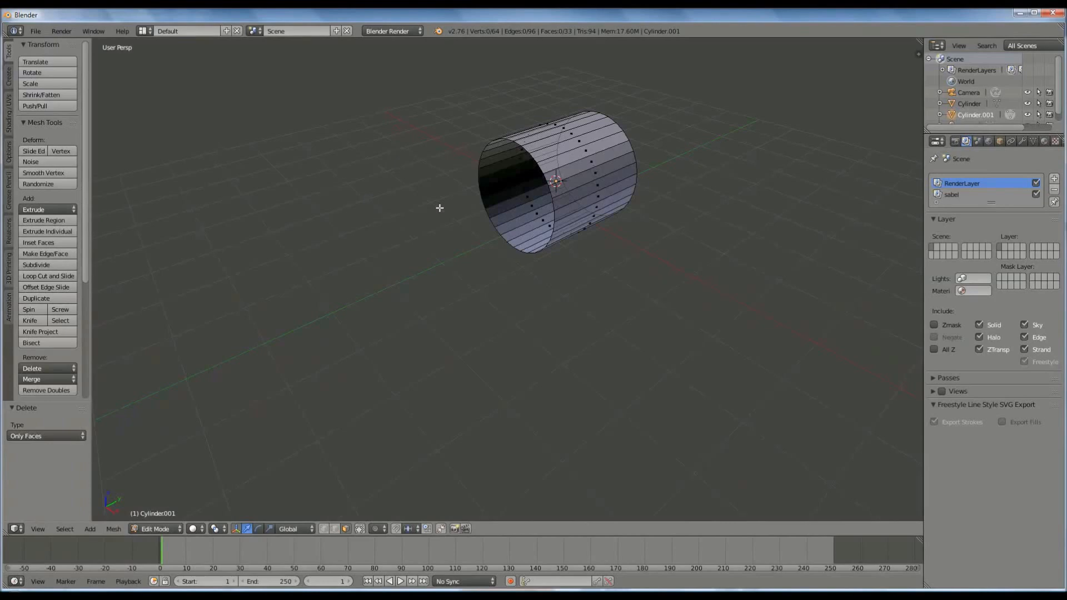
pyautogui.click(334, 529)
pyautogui.rightClick(542, 166)
pyautogui.keyDown('alt'); pyautogui.rightClick(527, 152); pyautogui.keyUp('alt')
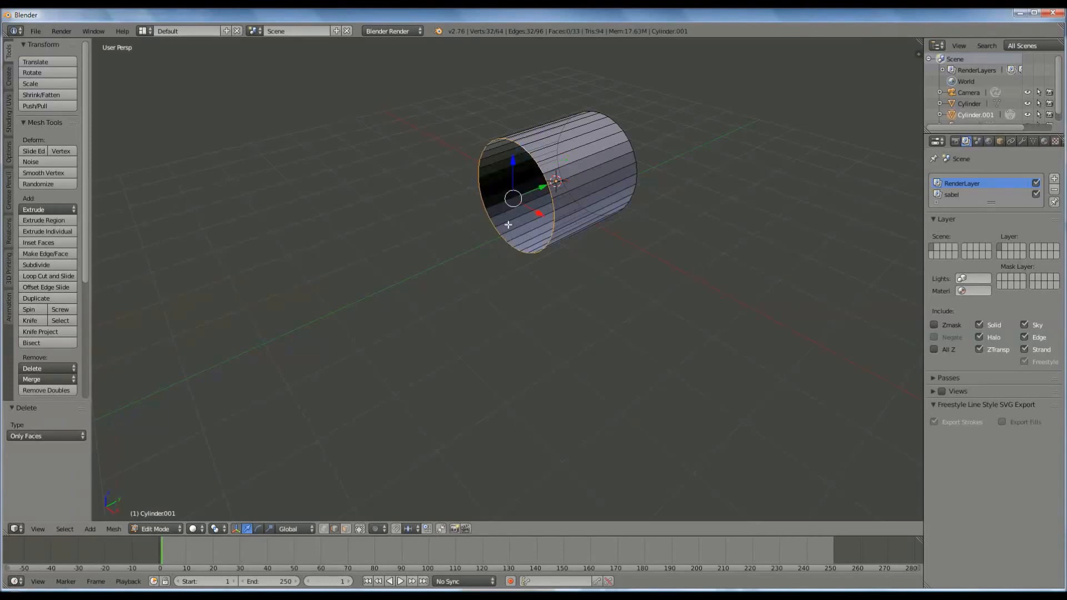
pyautogui.press('e')
pyautogui.press('s')
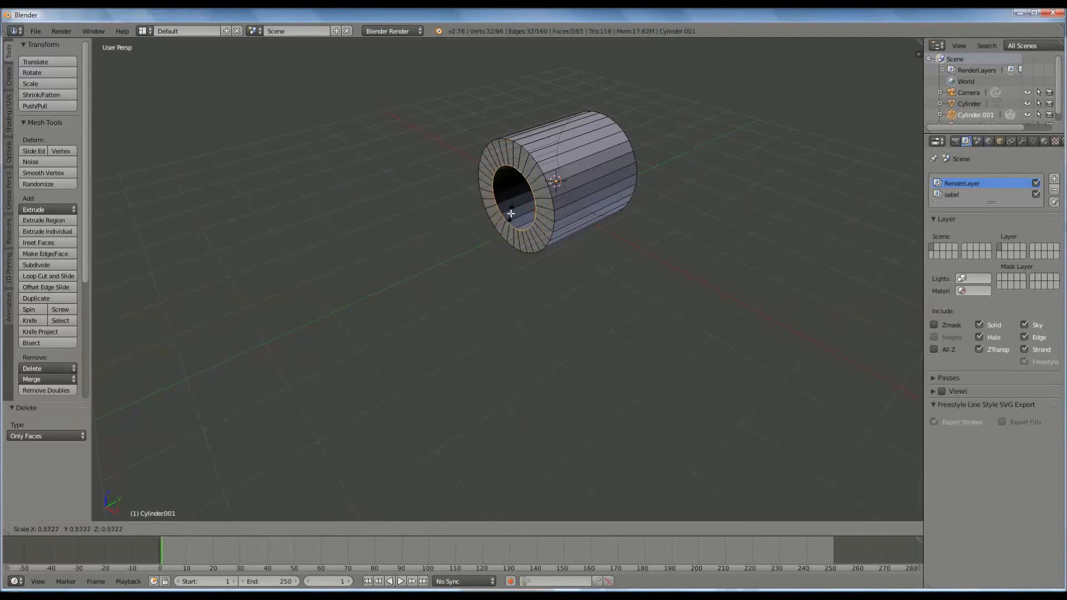
pyautogui.click(510, 220)
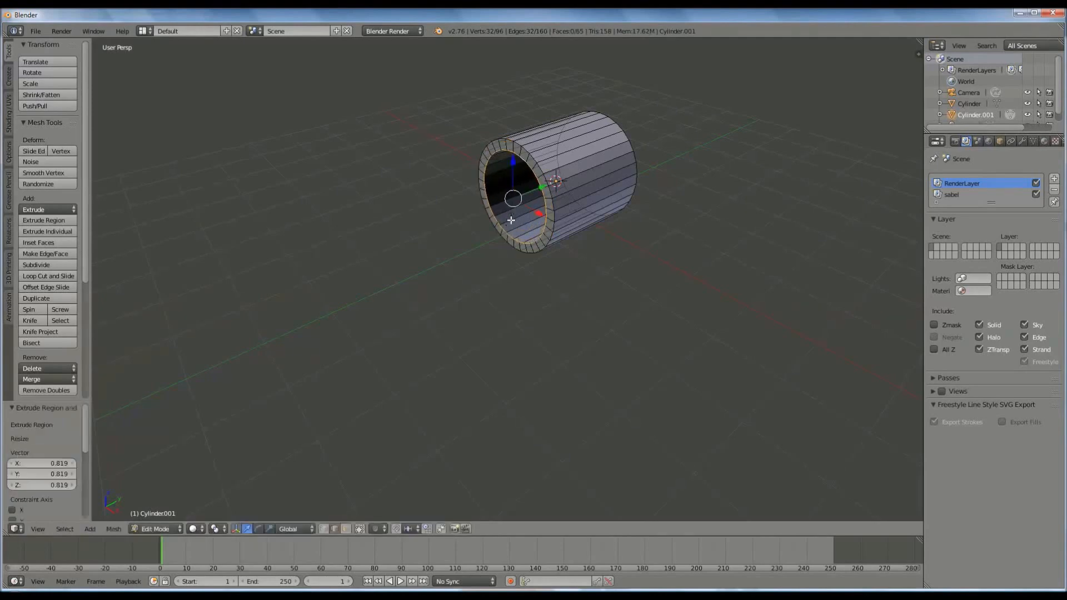
# - Extrude the rim's inner edge loop about 5 units in the negative Y direction to form the handle
pyautogui.press('e')
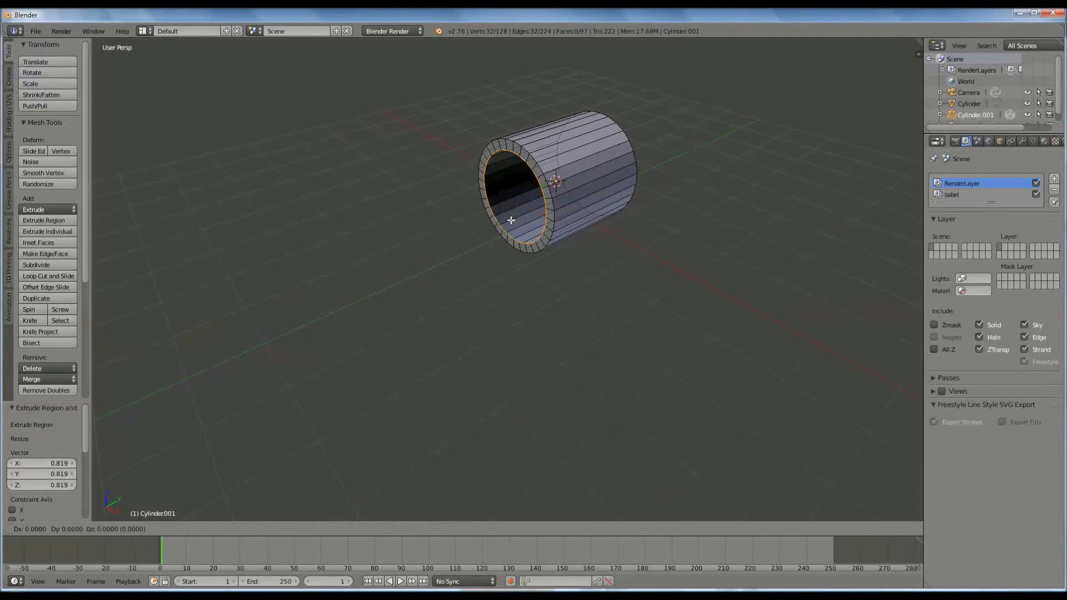
pyautogui.press('y')
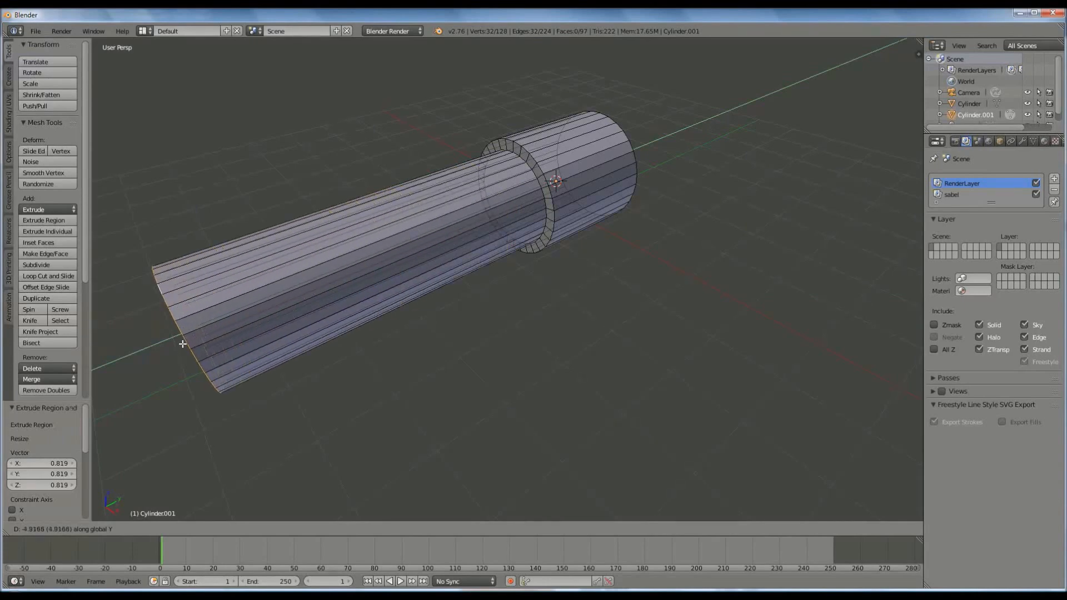
pyautogui.click(173, 347)
# - Extrude the handle's open end about 0.163 units along negative Y and scale the new loop to about 0.728
pyautogui.moveTo(371, 254); pyautogui.dragTo(393, 238, button='middle')
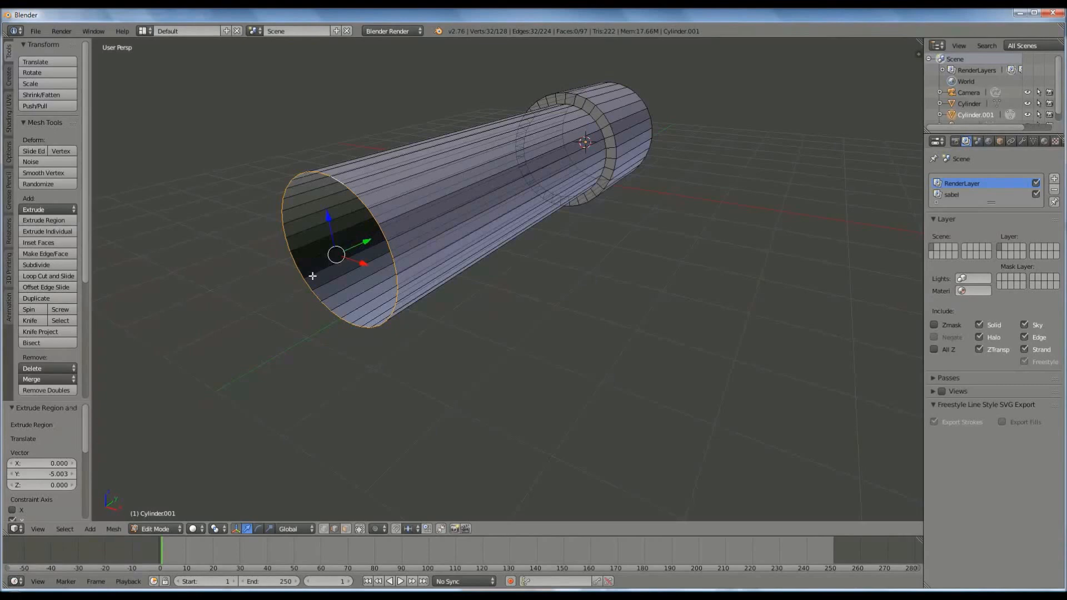
pyautogui.press('e')
pyautogui.press('y')
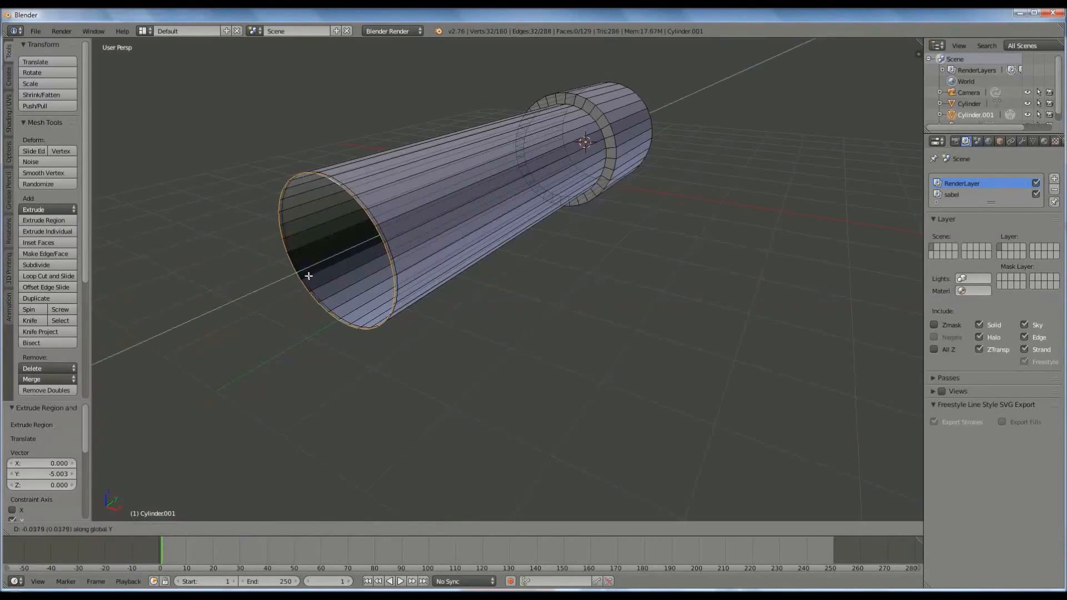
pyautogui.click(298, 280)
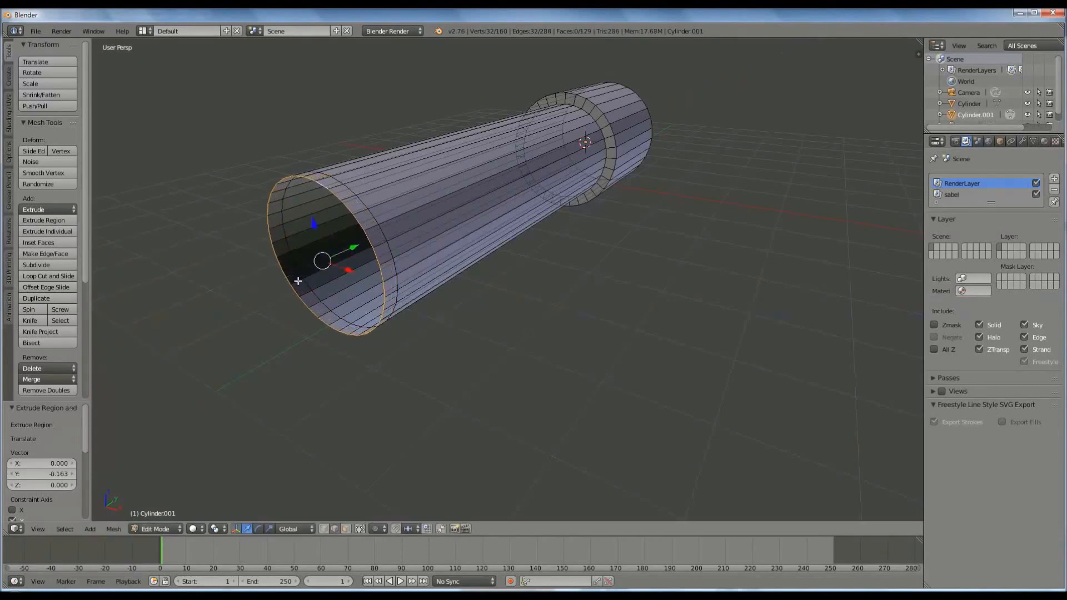
pyautogui.press('s')
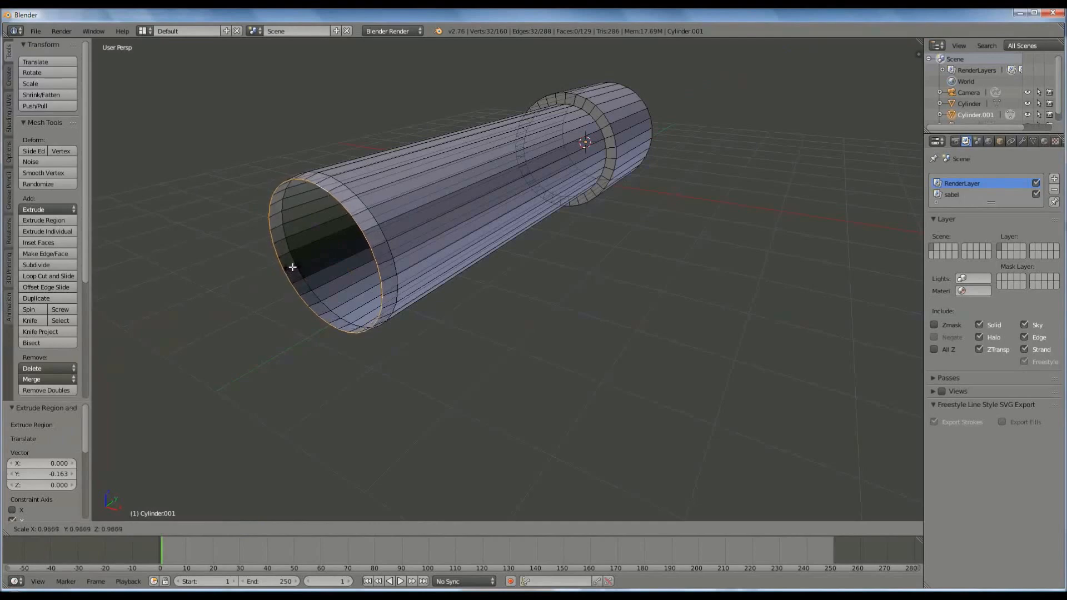
pyautogui.click(302, 272)
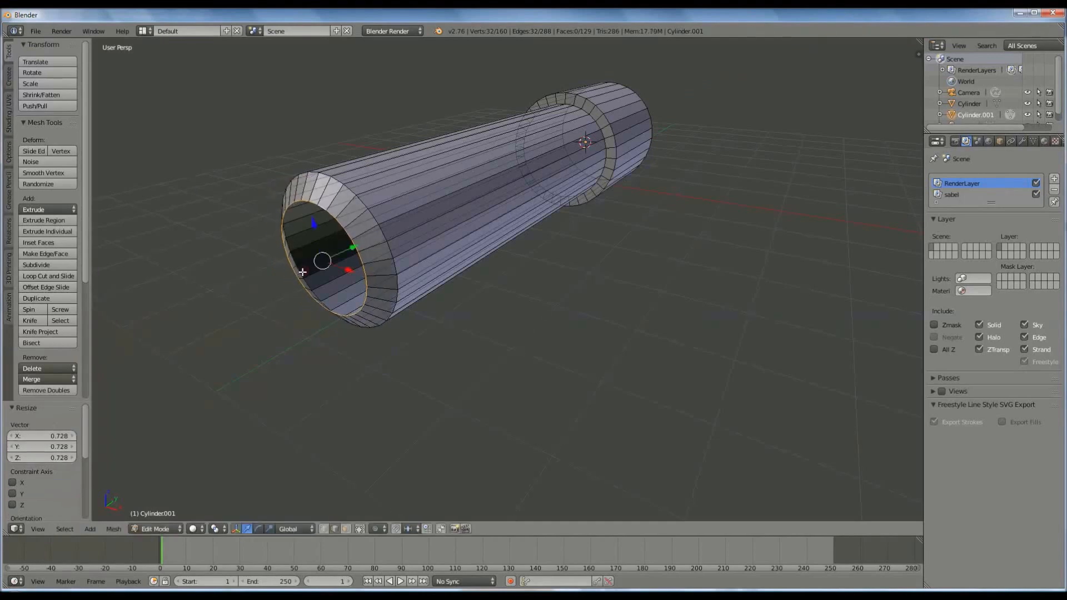
# - Extrude the tapered end loop about 0.16 units further along negative Y and scale it to about 0.295
pyautogui.press('e')
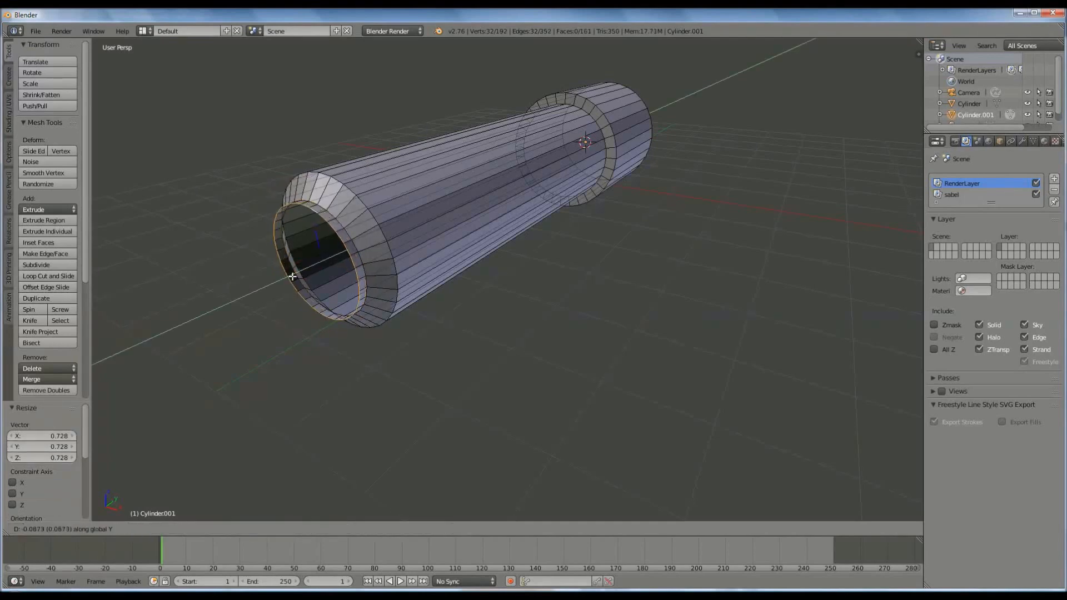
pyautogui.click(289, 279)
pyautogui.press('s')
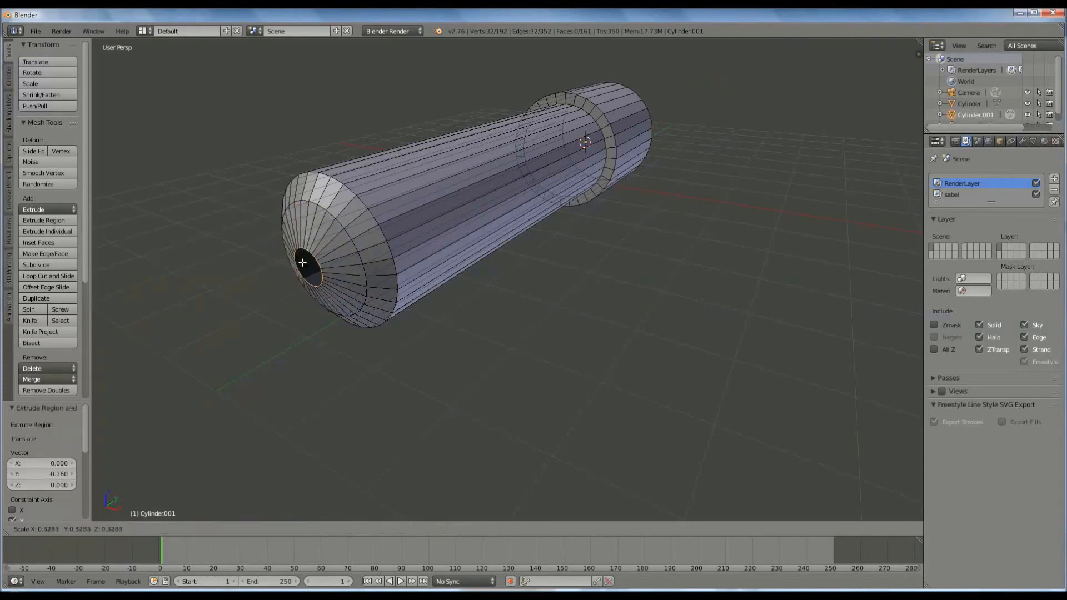
pyautogui.click(303, 263)
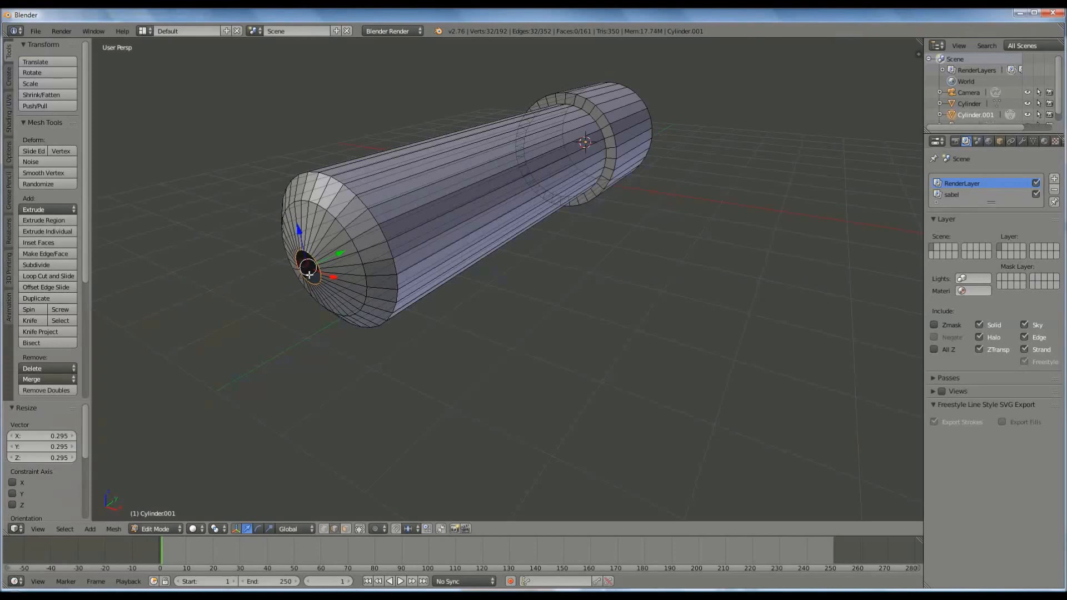
# - Extrude the small end loop again, scale it to about 0.635 and merge its vertices at the centre to close the handle's end
pyautogui.press('e')
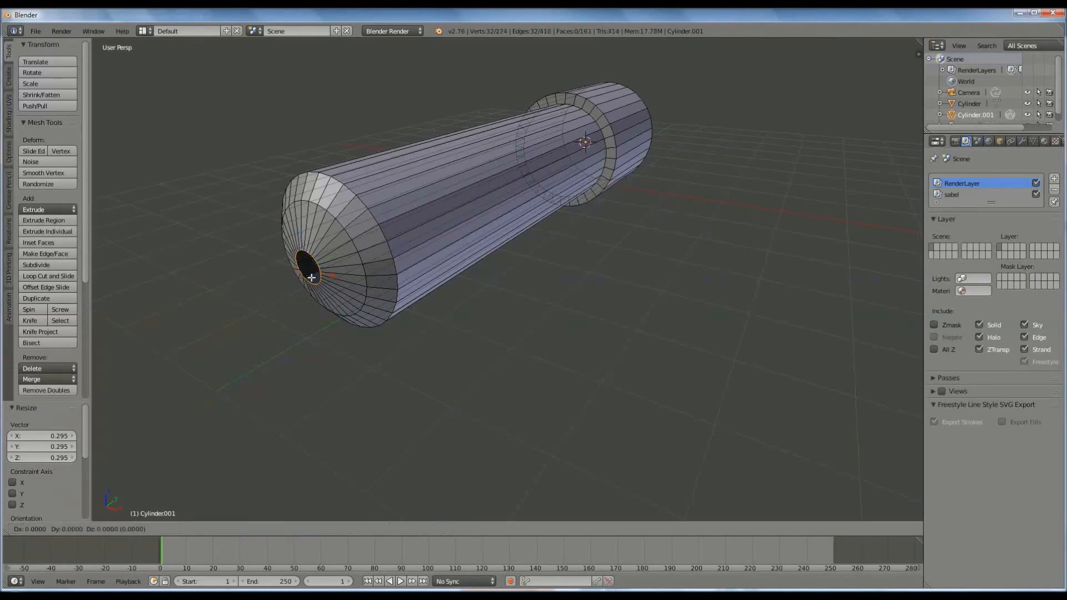
pyautogui.press('s')
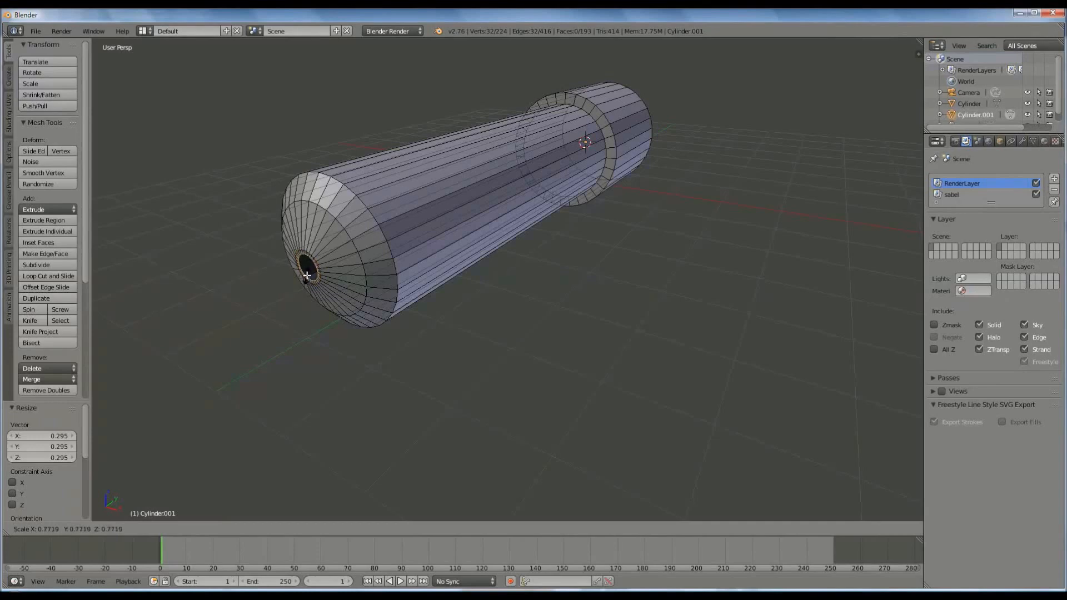
pyautogui.click(306, 274)
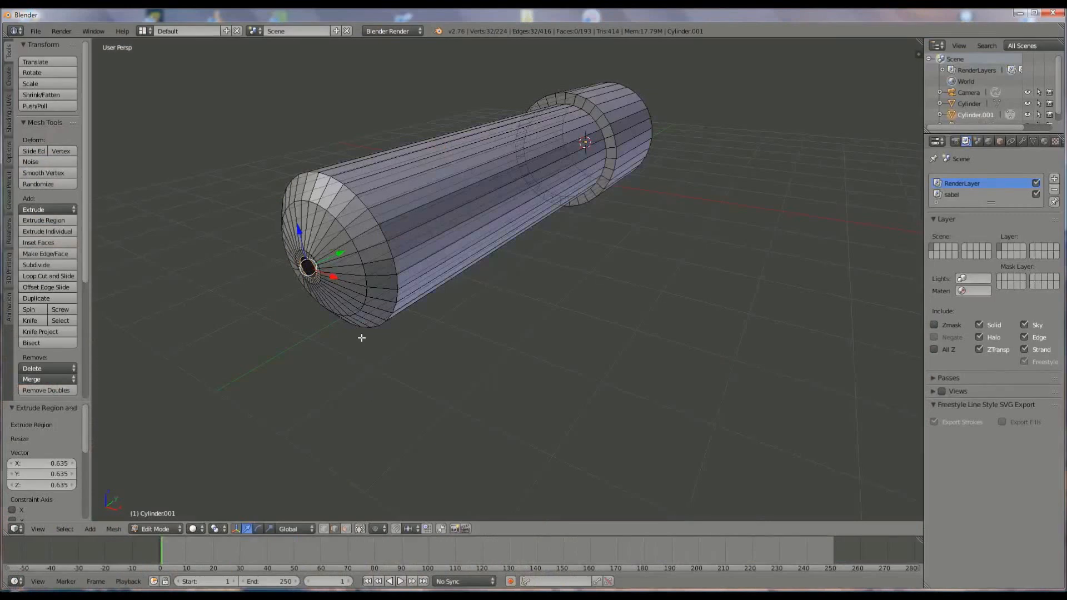
pyautogui.hotkey('alt', 'm')
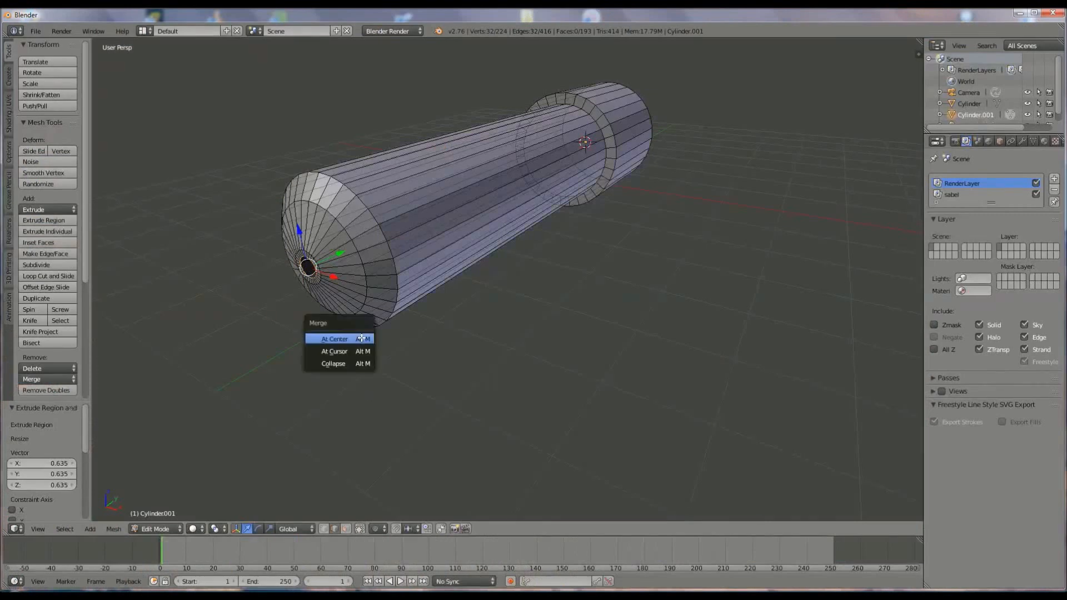
pyautogui.click(362, 338)
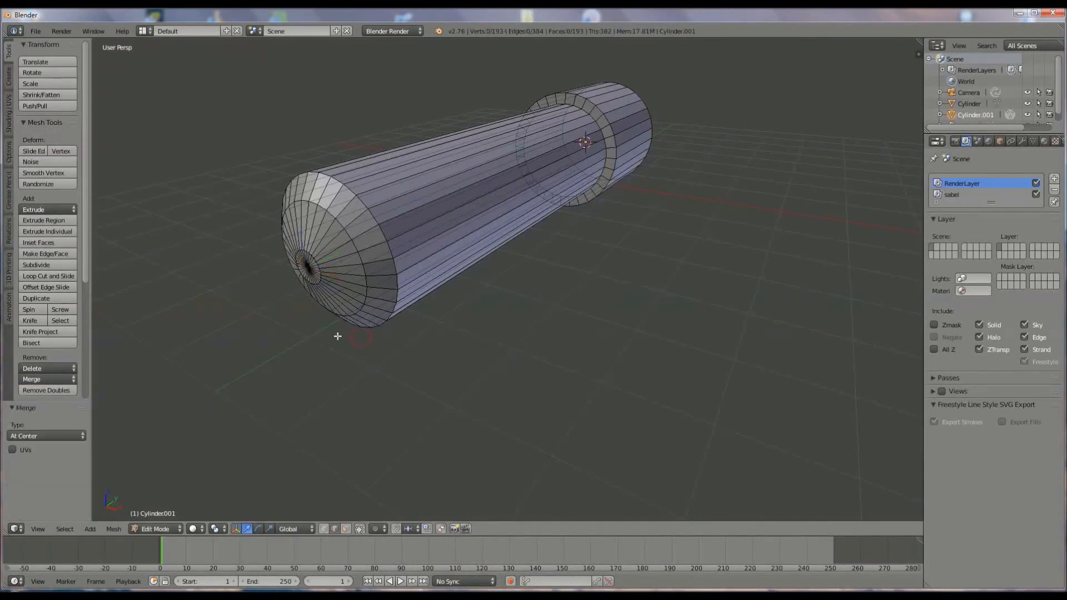
# - Select the centre vertex of the handle's closed end and move it about 0.039 units along negative Y
pyautogui.moveTo(335, 334); pyautogui.dragTo(357, 306, button='middle')
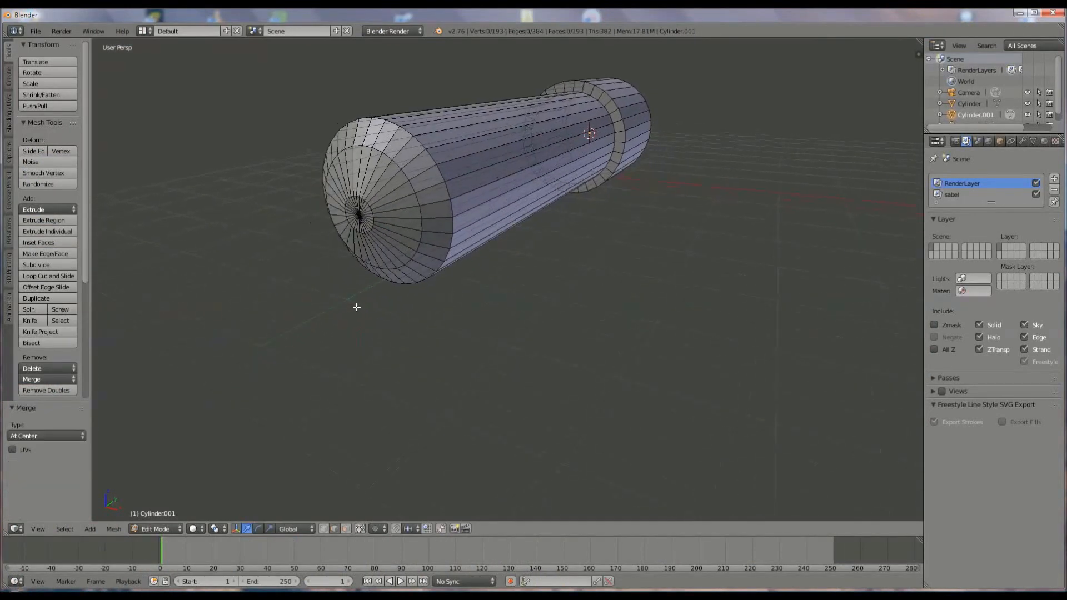
pyautogui.rightClick(362, 216)
pyautogui.moveTo(359, 229); pyautogui.dragTo(209, 282, button='middle')
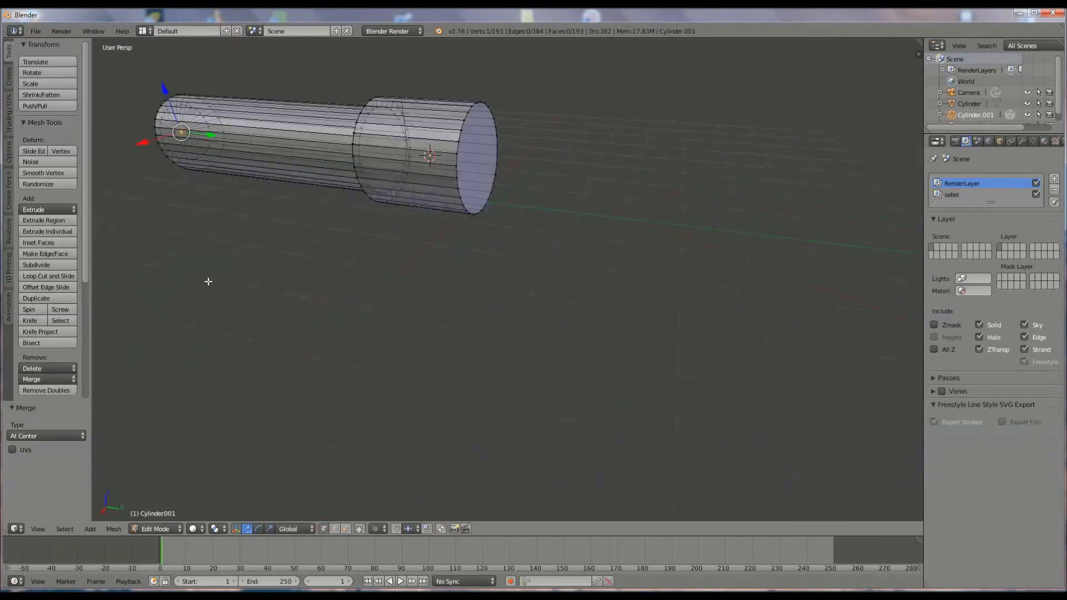
pyautogui.moveTo(319, 233); pyautogui.dragTo(401, 236, button='middle')
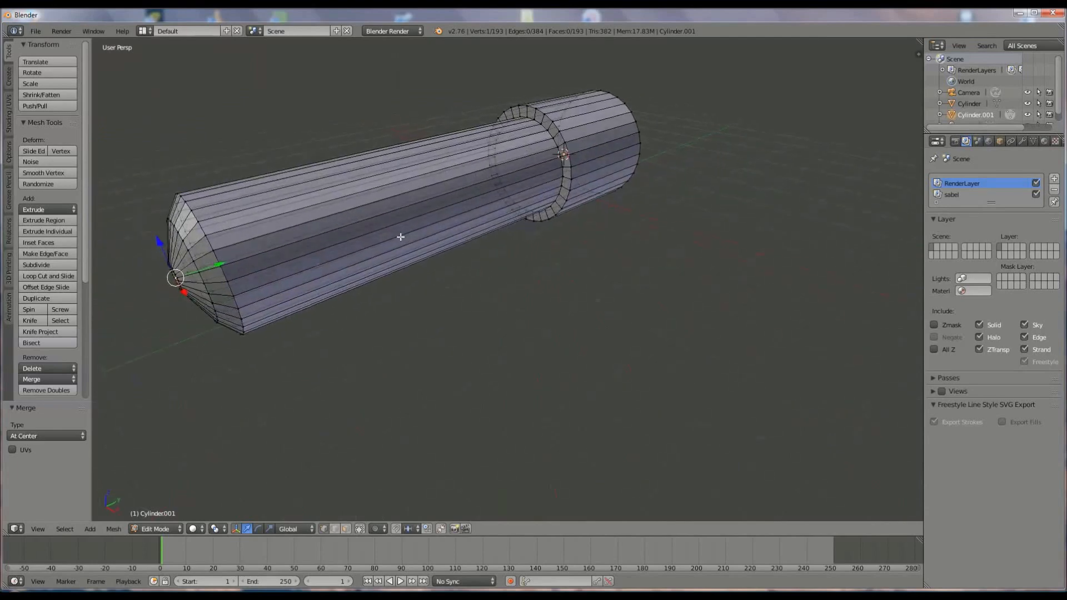
pyautogui.press('g')
pyautogui.press('y')
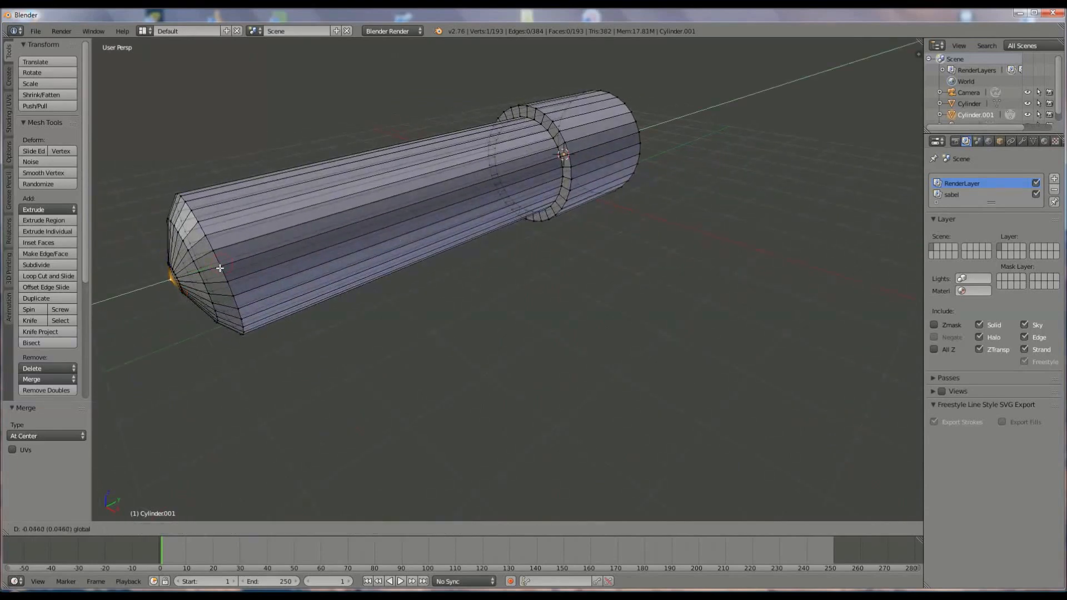
pyautogui.click(221, 269)
pyautogui.moveTo(188, 276); pyautogui.dragTo(212, 265, button='middle')
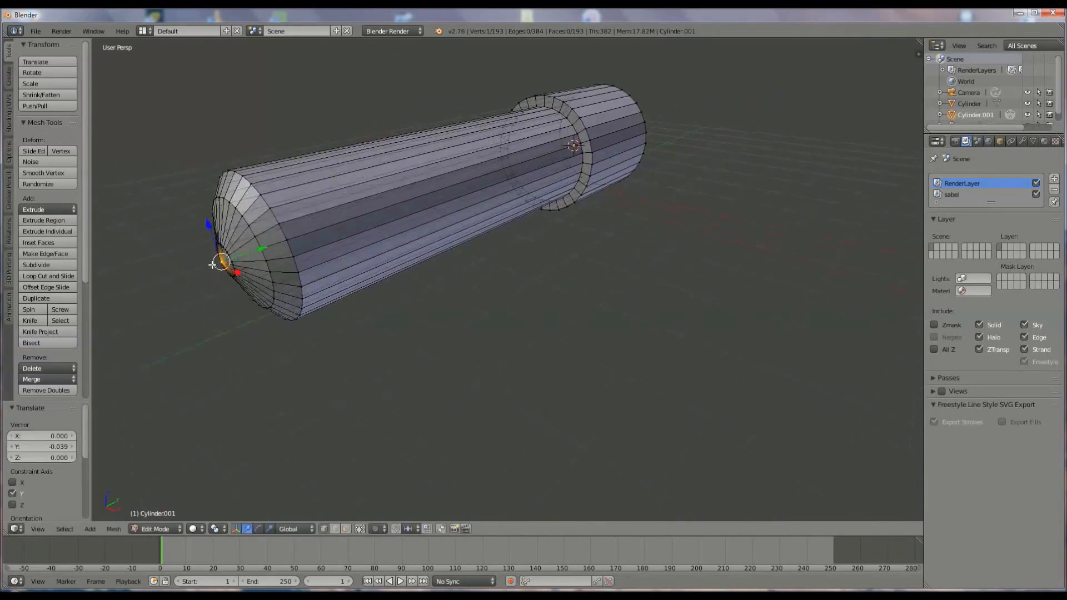
# - Select the small edge loop around the tip vertex and move it about 0.056 units along positive Y
pyautogui.scroll(2, 212, 260)
pyautogui.moveTo(250, 219)
pyautogui.mouseDown(button='middle')
pyautogui.moveTo(276, 215)
pyautogui.moveTo(236, 216)
pyautogui.mouseUp(button='middle')
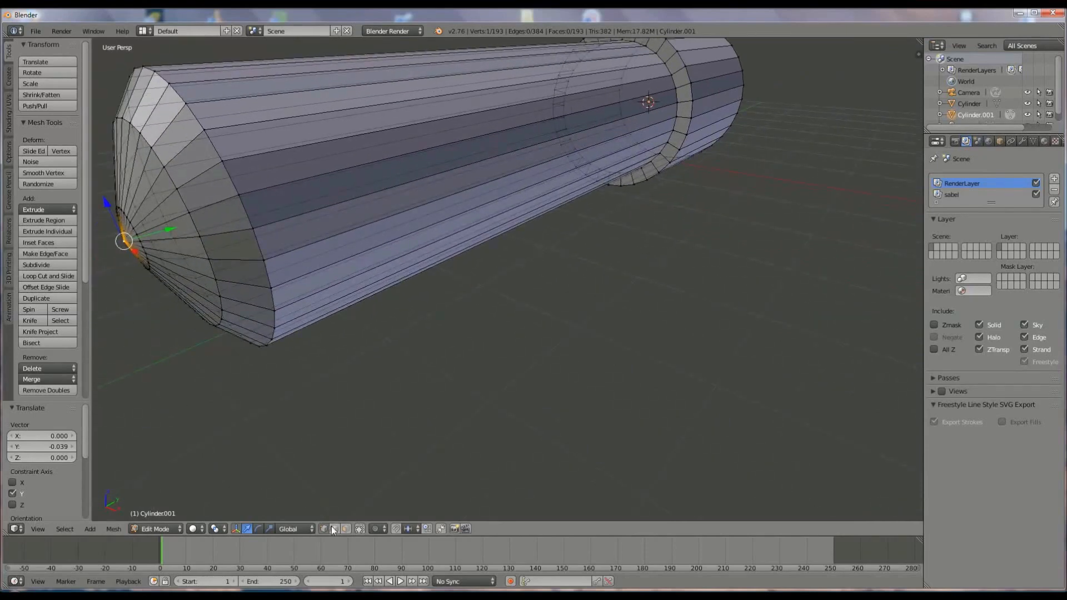
pyautogui.press('a')
pyautogui.rightClick(135, 232)
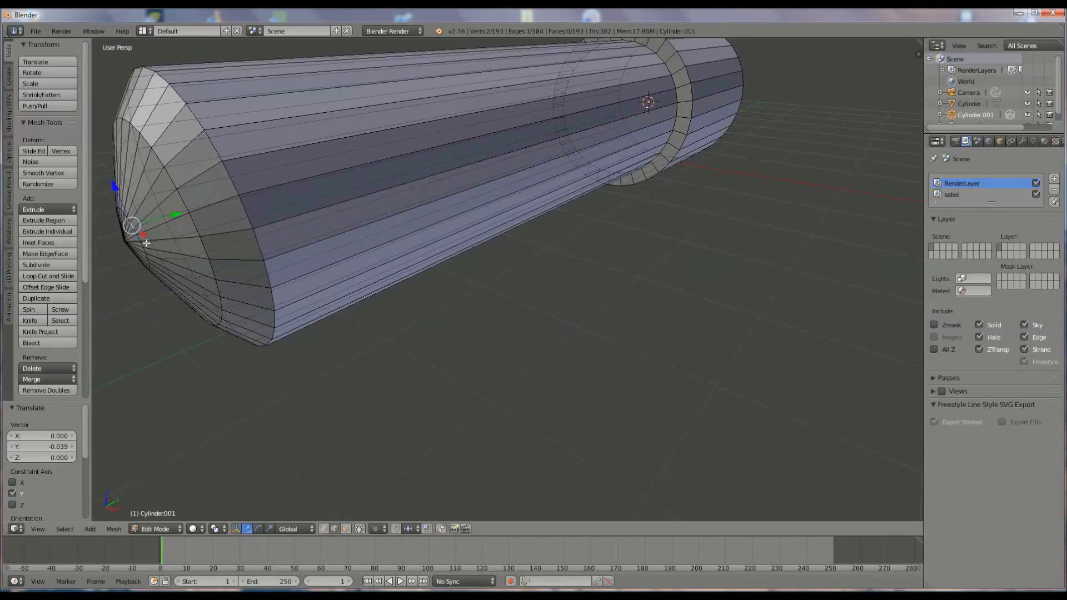
pyautogui.press('super')
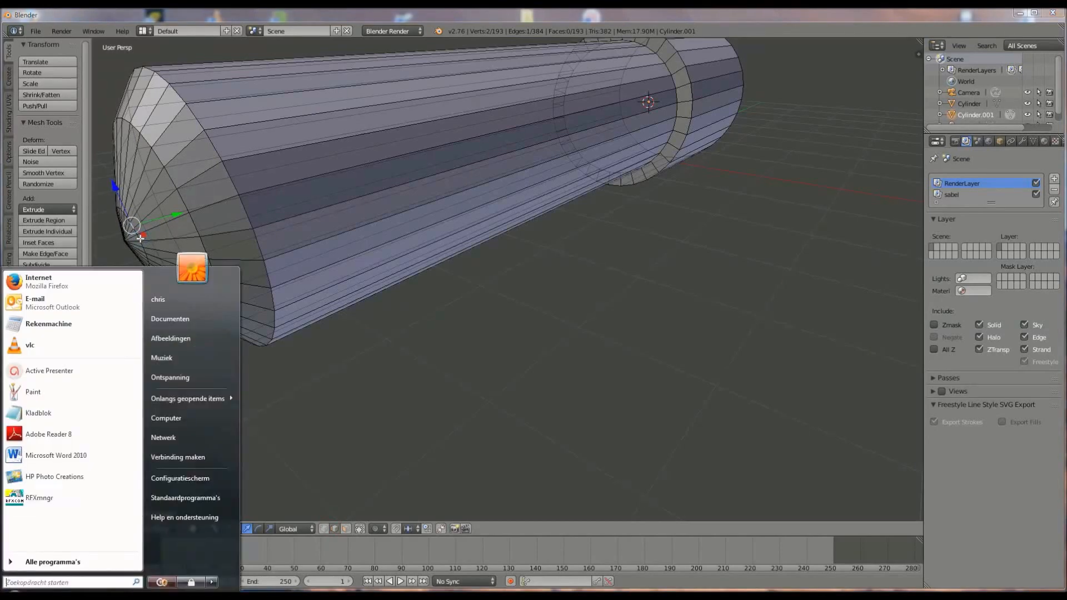
pyautogui.click(331, 295)
pyautogui.keyDown('alt'); pyautogui.rightClick(137, 237); pyautogui.keyUp('alt')
pyautogui.press('g')
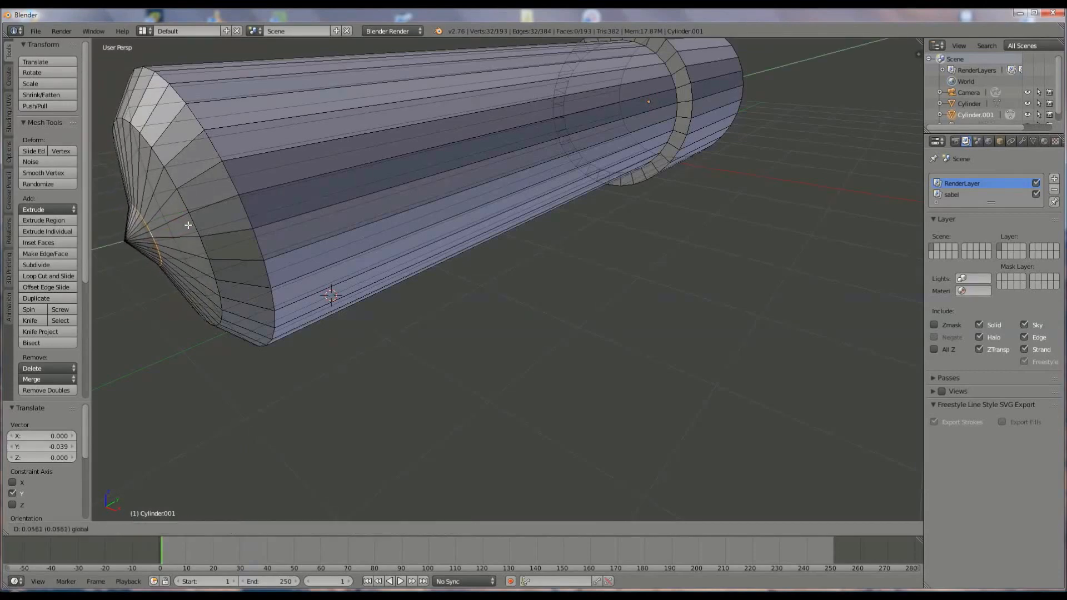
pyautogui.click(189, 226)
# - Scale the edge loop around the tip up to about 2.091 to round the handle's end
pyautogui.press('s')
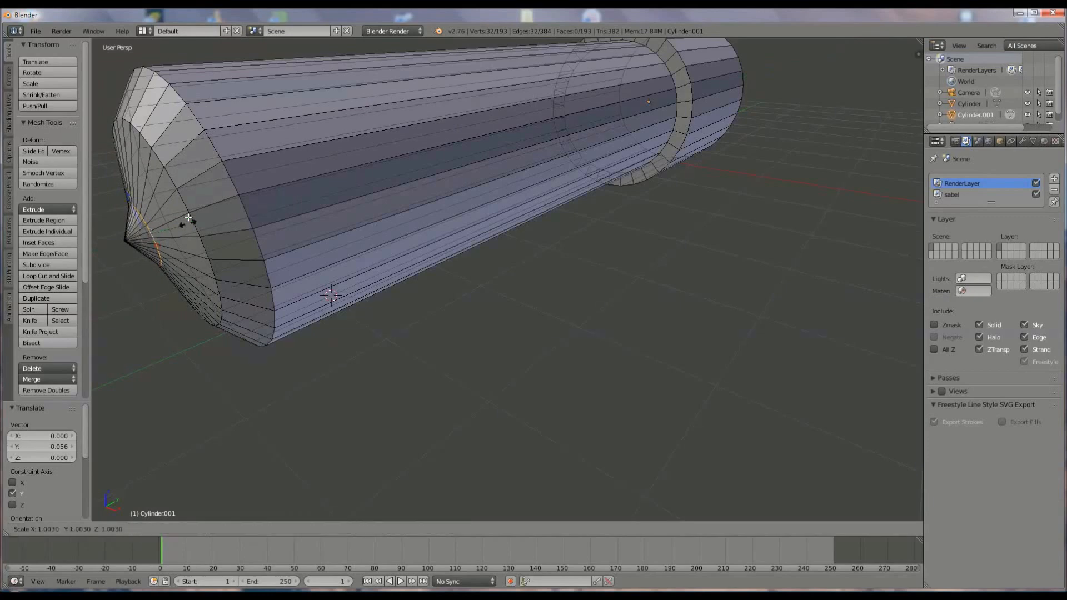
pyautogui.click(175, 149)
pyautogui.scroll(-6, 331, 235)
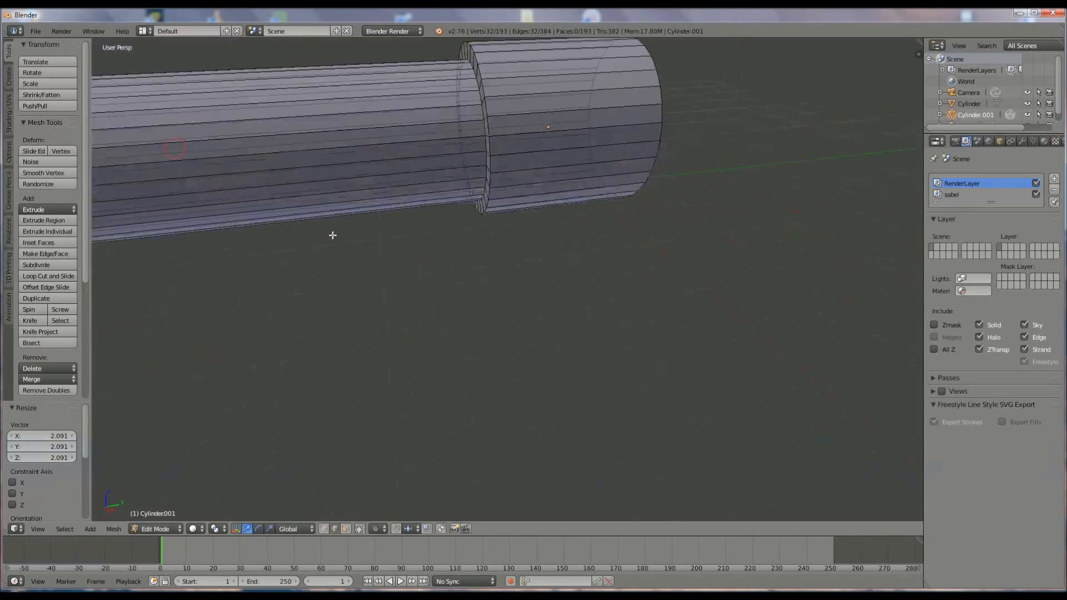
pyautogui.moveTo(431, 228); pyautogui.dragTo(432, 234, button='middle')
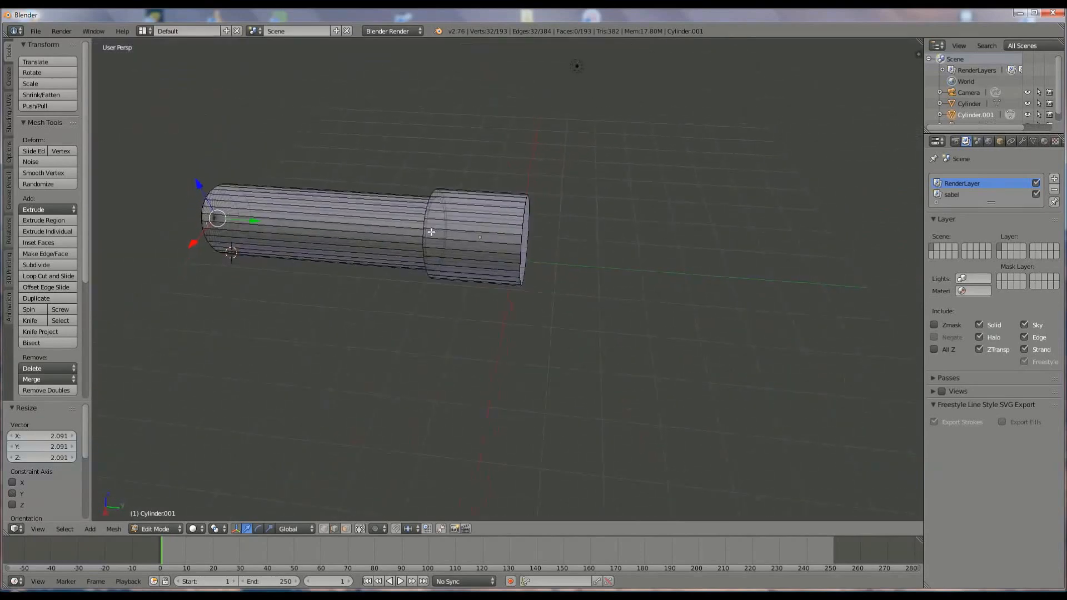
# - Add a new material to the handle and name it grey
pyautogui.click(1044, 142)
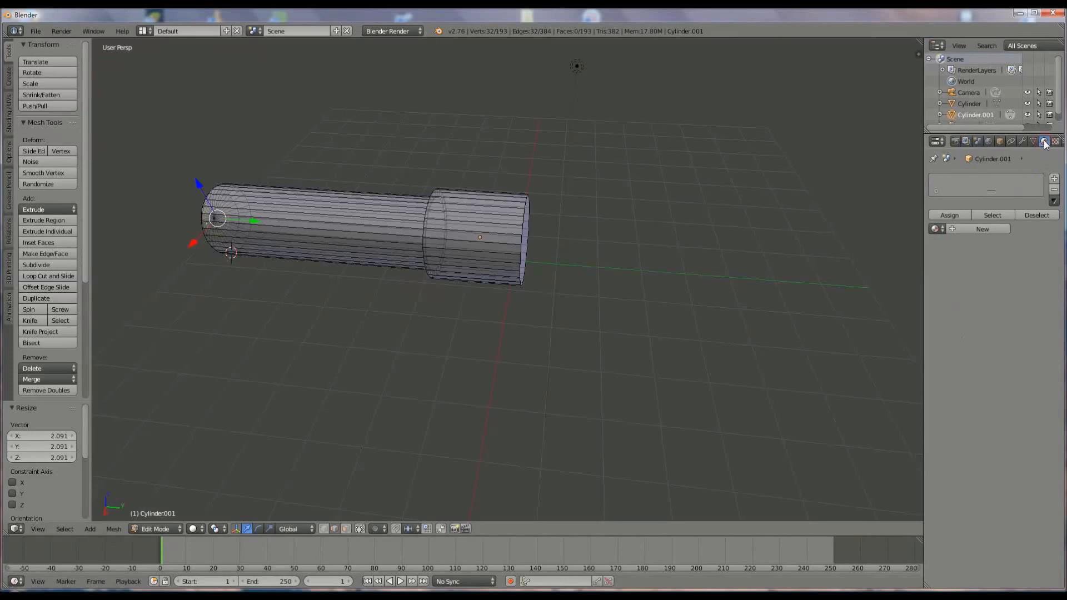
pyautogui.click(977, 228)
pyautogui.click(957, 228)
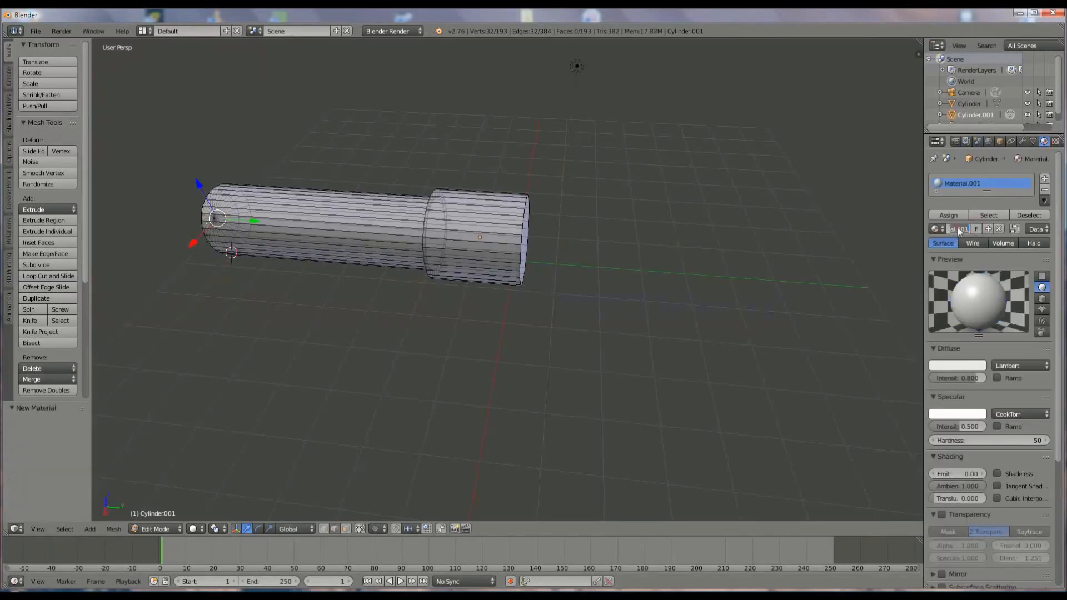
pyautogui.press('BackSpace')
pyautogui.write('grey')
pyautogui.press('Return')
# - Darken the grey material's diffuse colour to a light grey and set its diffuse and specular intensities to 1.000
pyautogui.click(957, 365)
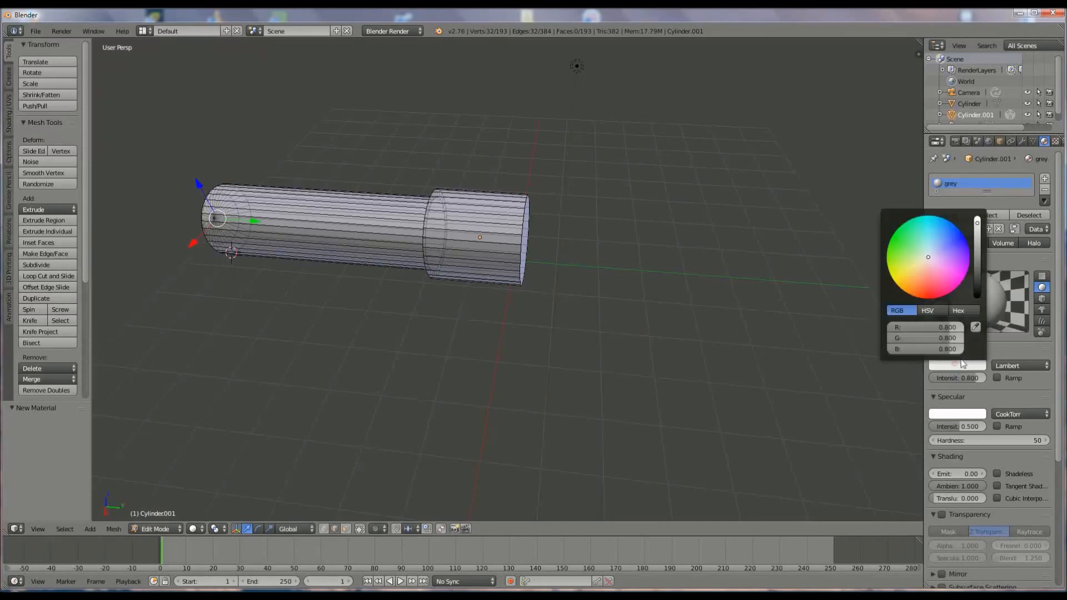
pyautogui.click(956, 366)
pyautogui.moveTo(979, 227)
pyautogui.mouseDown()
pyautogui.moveTo(979, 241)
pyautogui.moveTo(926, 259)
pyautogui.mouseUp()
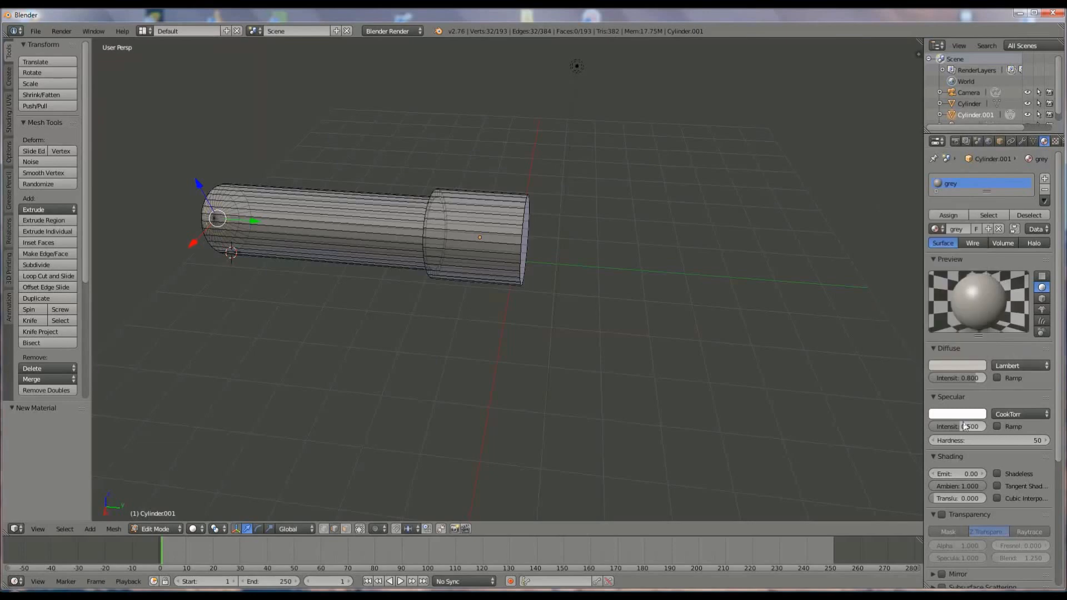
pyautogui.moveTo(975, 378); pyautogui.dragTo(995, 379)
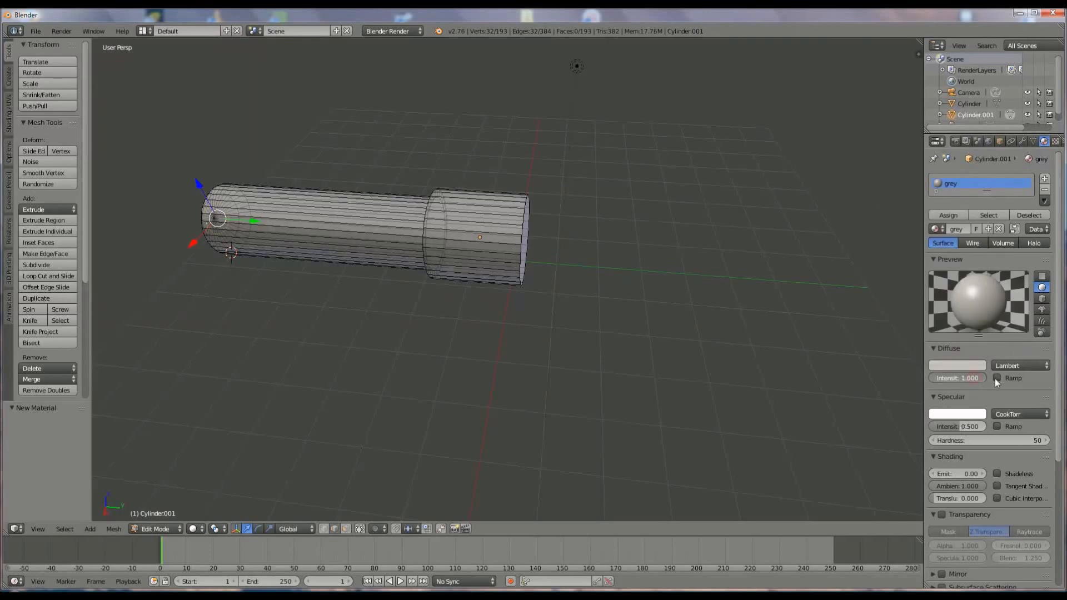
pyautogui.moveTo(958, 426); pyautogui.dragTo(980, 426)
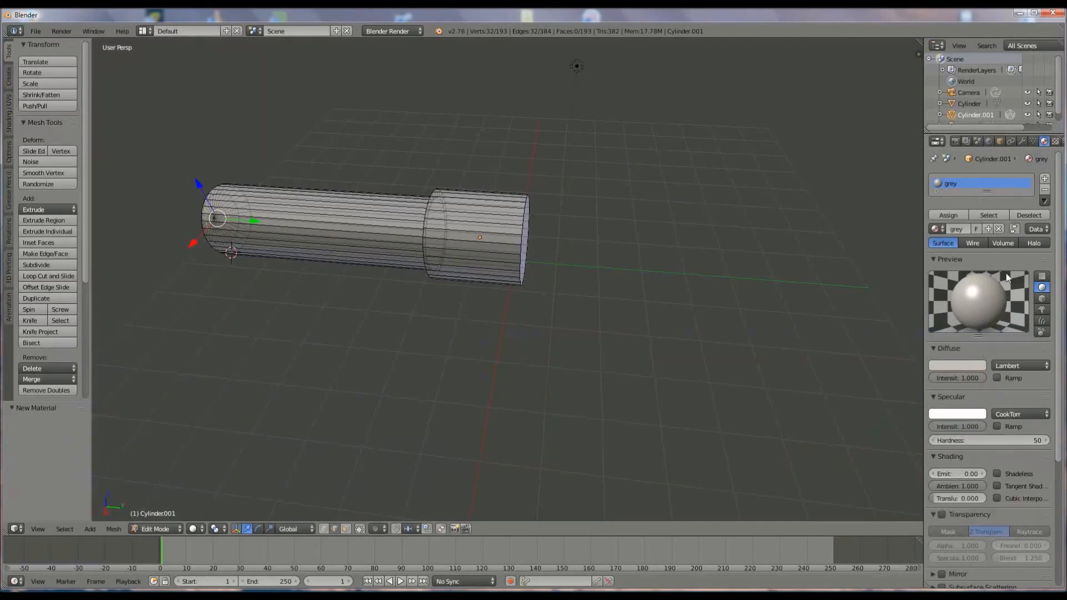
# - Set the world to Paper Sky with a black horizon colour and enable Environment Lighting
pyautogui.click(988, 142)
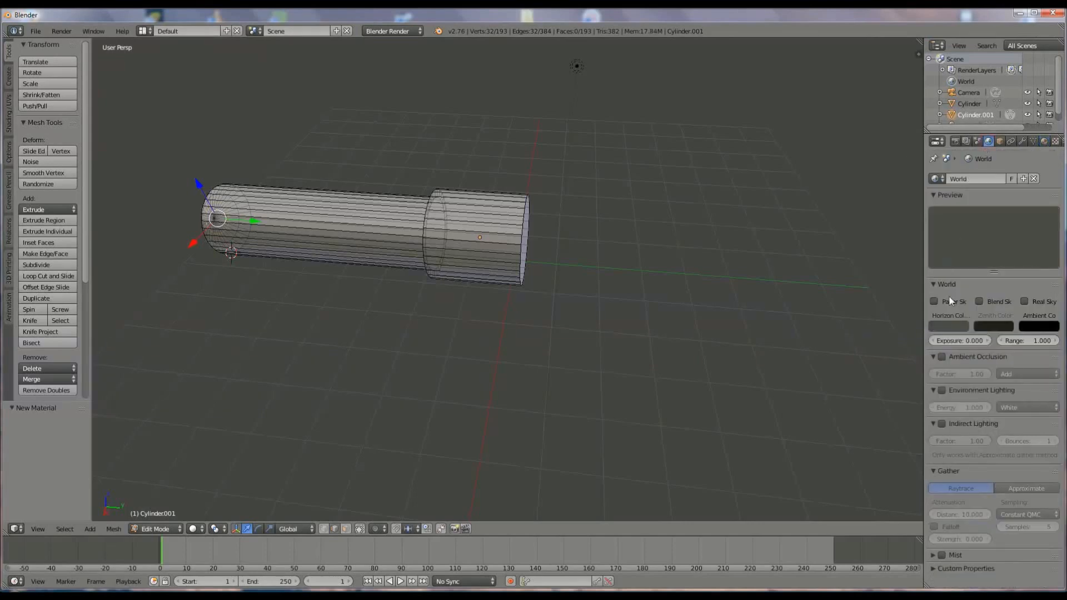
pyautogui.click(948, 328)
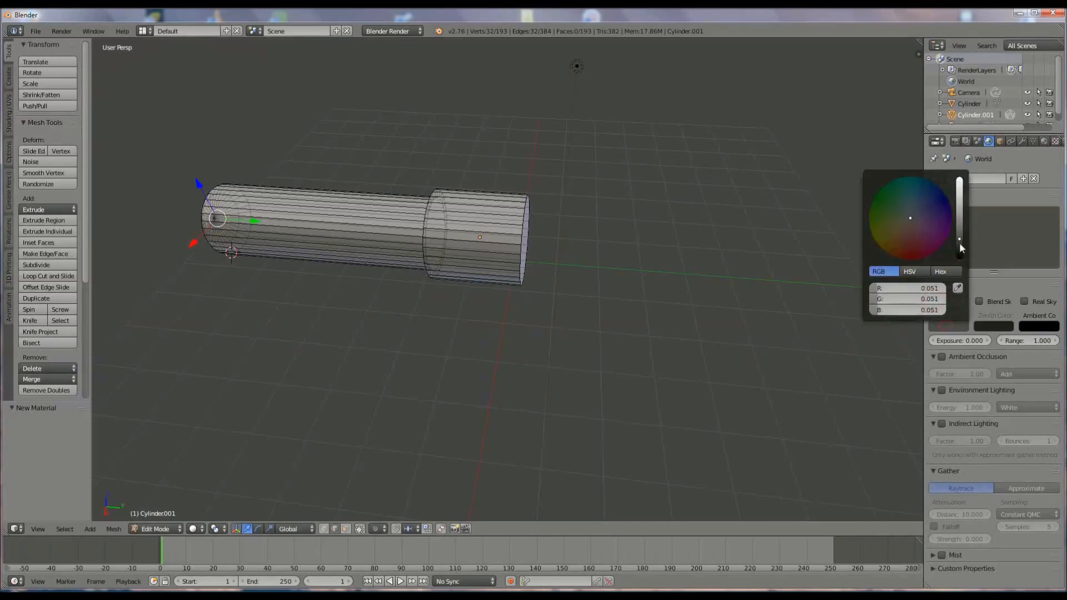
pyautogui.moveTo(959, 251); pyautogui.dragTo(961, 260)
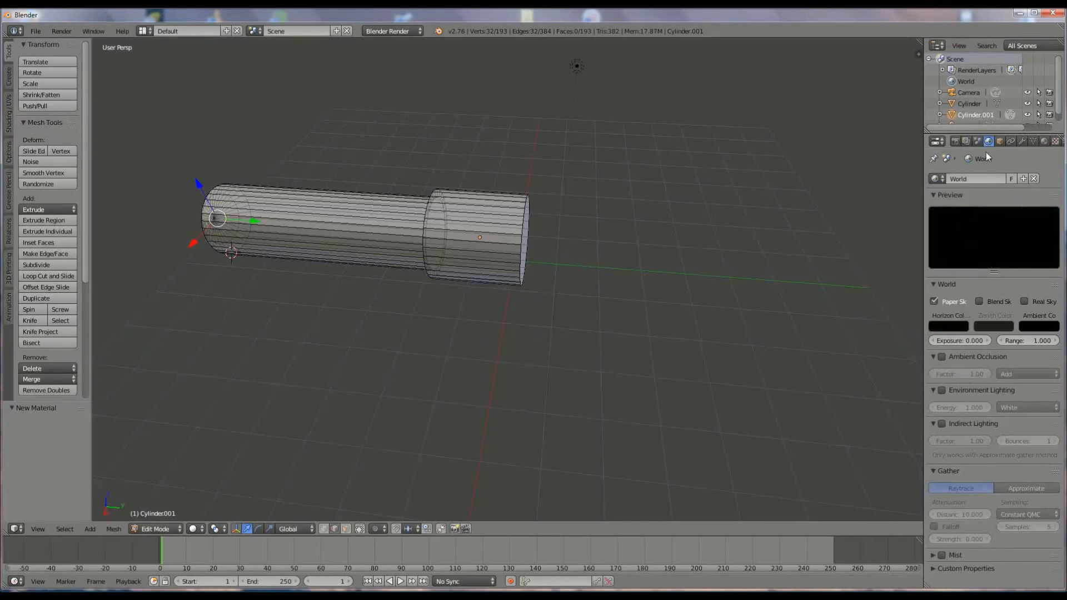
pyautogui.click(942, 391)
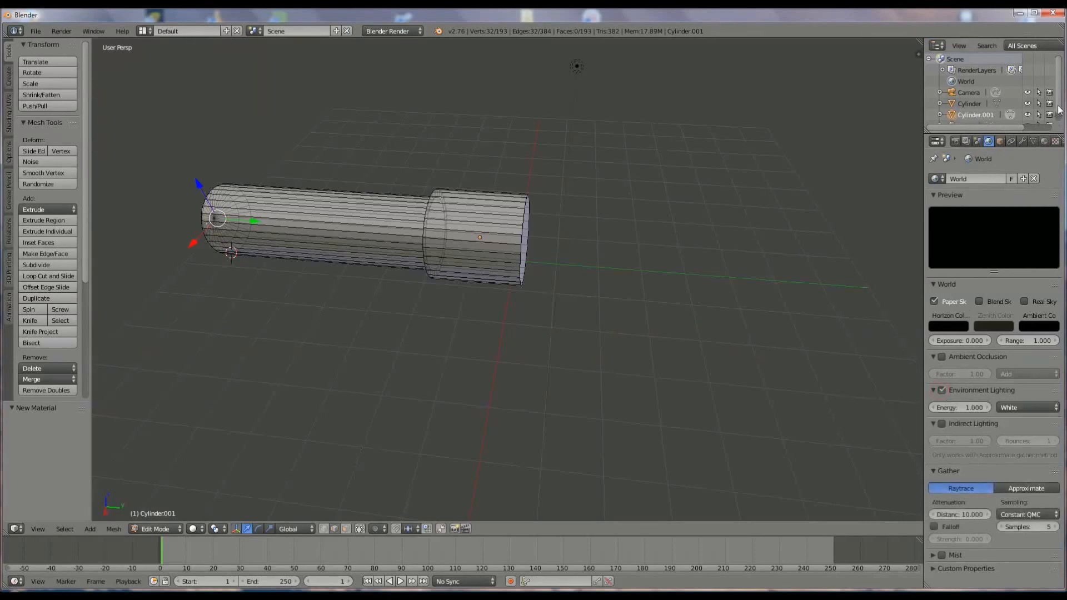
# - Delete the lamp from the scene
pyautogui.scroll(-1, 1044, 118)
pyautogui.rightClick(966, 118)
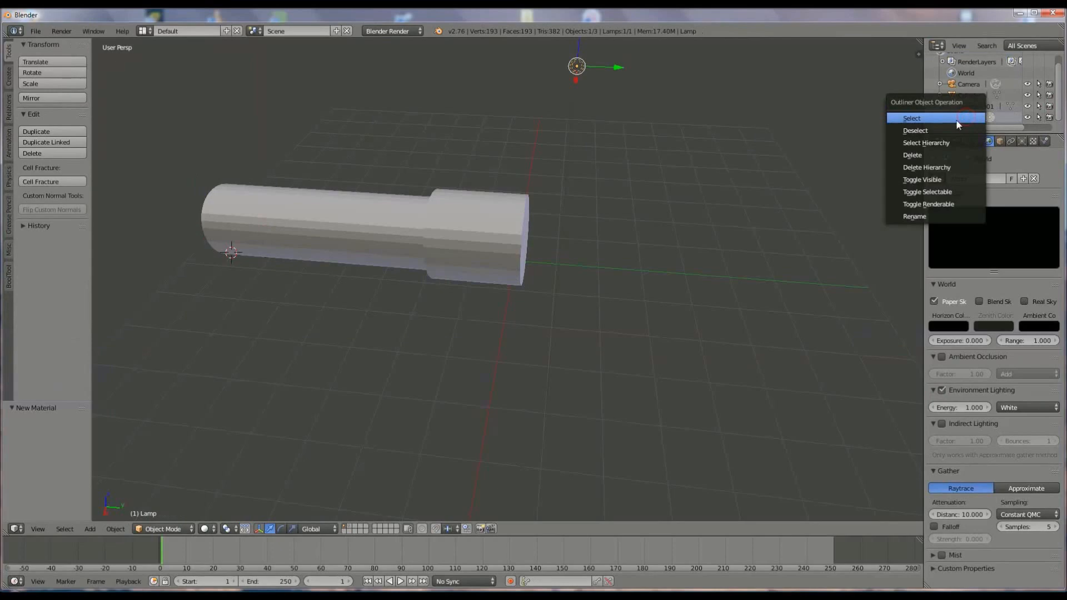
pyautogui.click(928, 156)
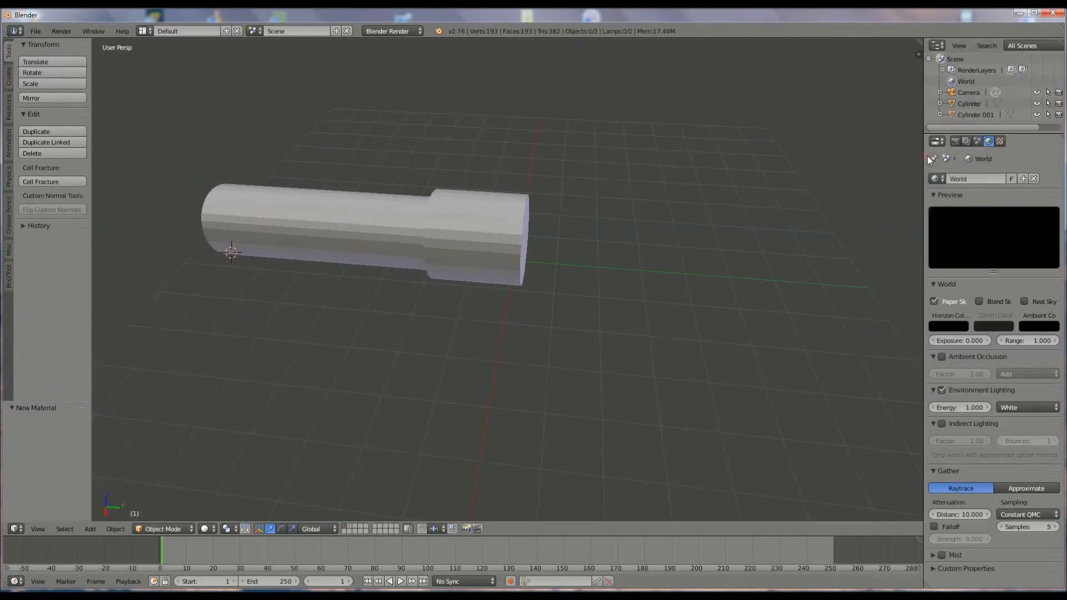
# - Identify which cylinder object is the handle and rename it handle
pyautogui.doubleClick(972, 104)
pyautogui.press('Return')
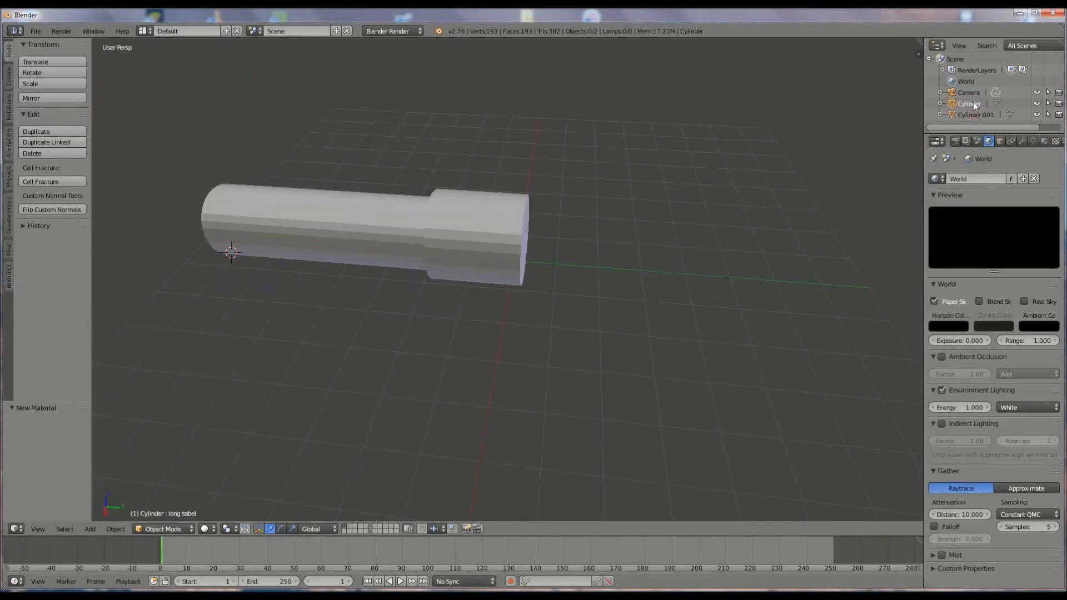
pyautogui.rightClick(493, 239)
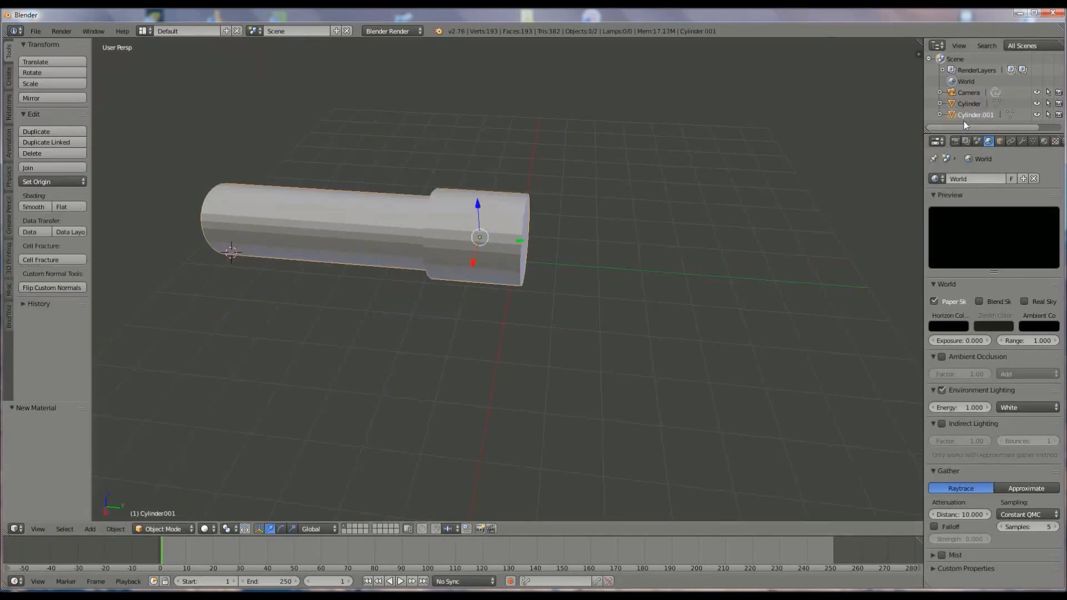
pyautogui.doubleClick(977, 115)
pyautogui.press('BackSpace')
pyautogui.write('handle')
pyautogui.press('Return')
# - Rename the blade's cylinder object light-sabel
pyautogui.doubleClick(966, 103)
pyautogui.press('BackSpace')
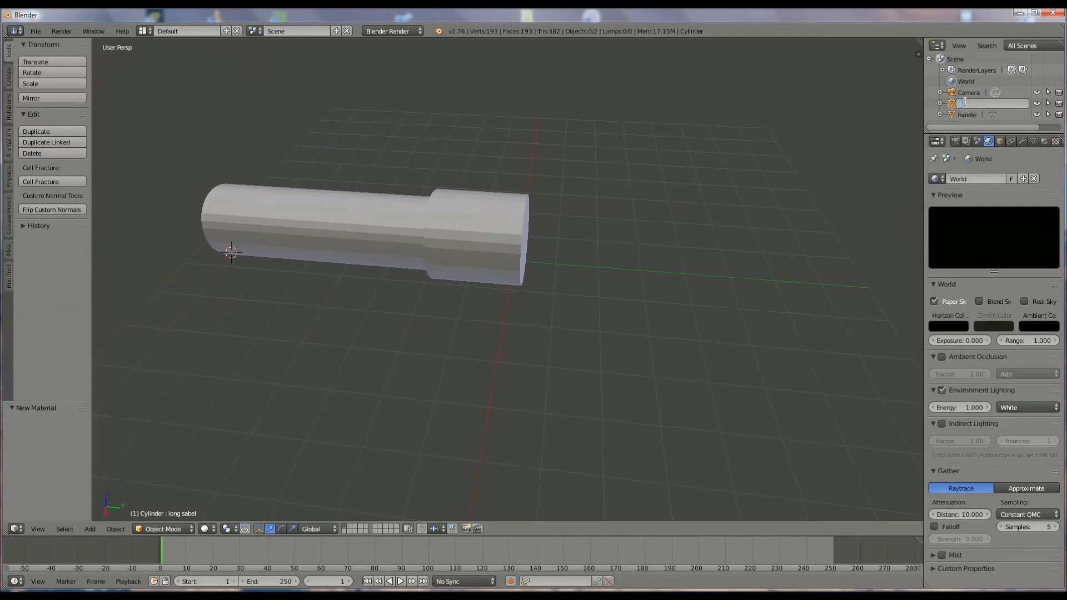
pyautogui.write('light saber')
pyautogui.press('Return')
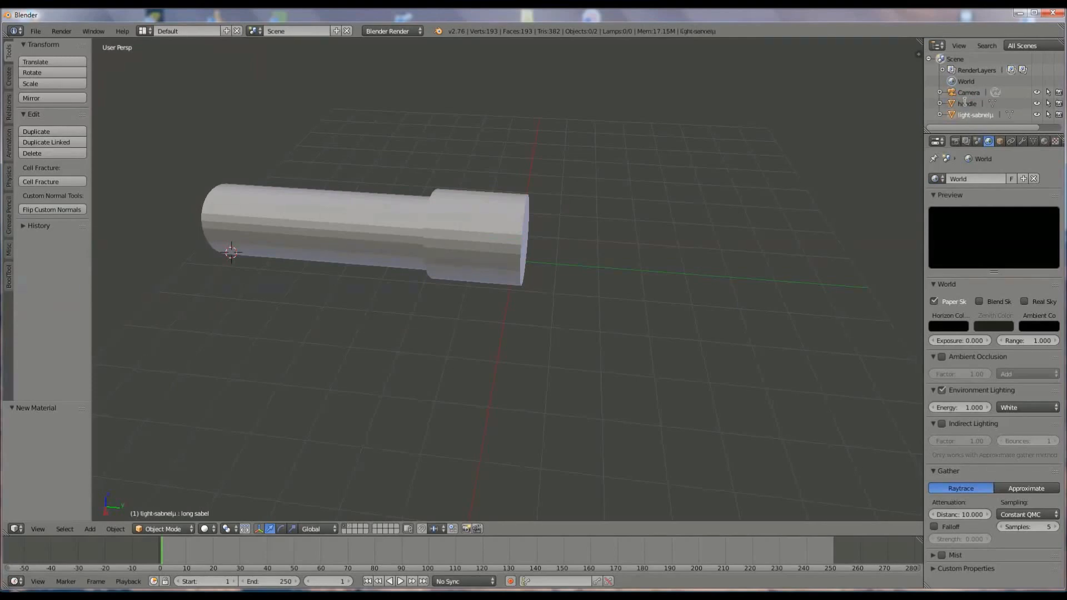
pyautogui.doubleClick(987, 115)
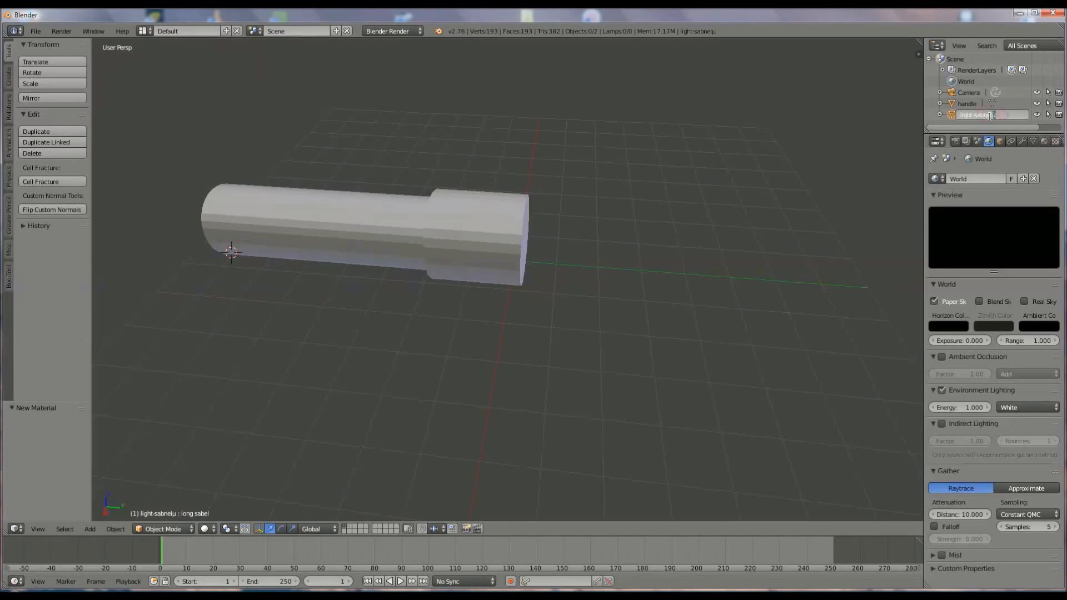
pyautogui.press('Delete')
pyautogui.press('Delete')
pyautogui.press('Delete')
pyautogui.press('Delete')
pyautogui.write('el')
pyautogui.press('Return')
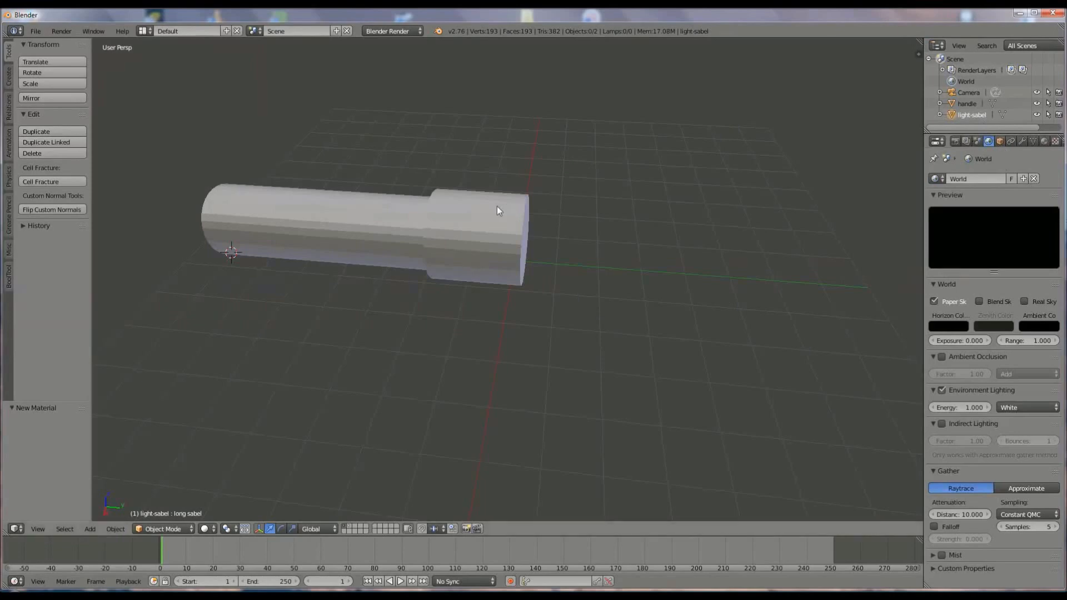
# - Apply smooth shading to the handle object
pyautogui.moveTo(462, 242); pyautogui.dragTo(436, 241, button='middle')
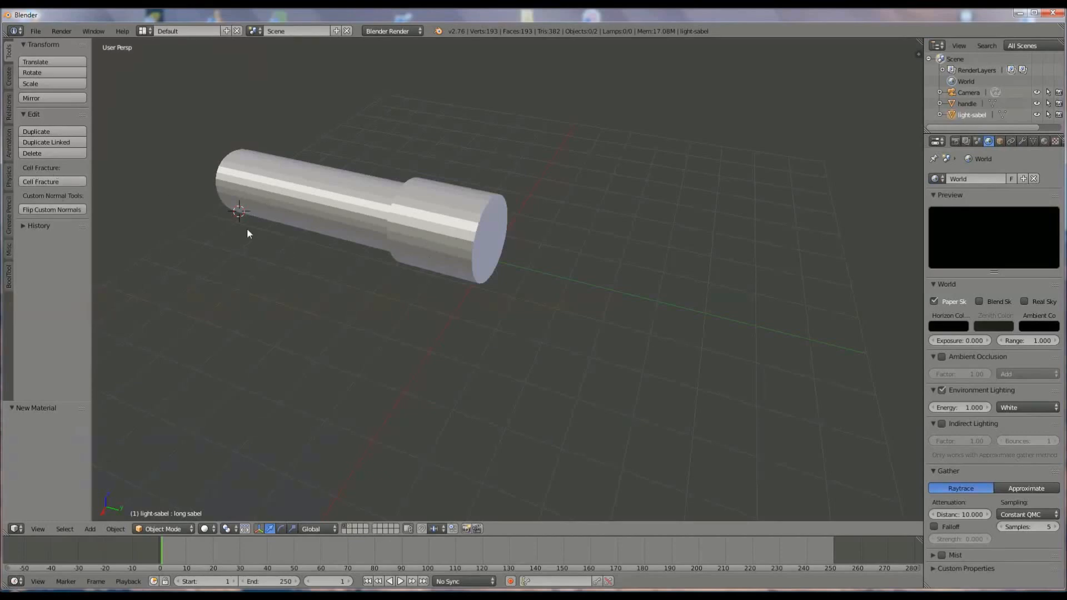
pyautogui.rightClick(394, 220)
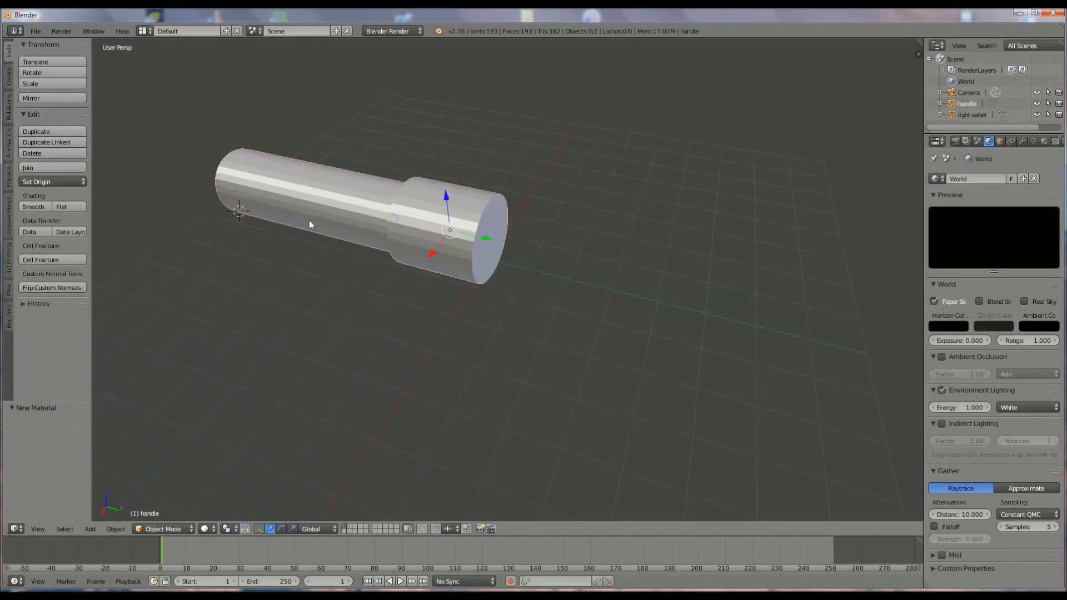
pyautogui.click(31, 207)
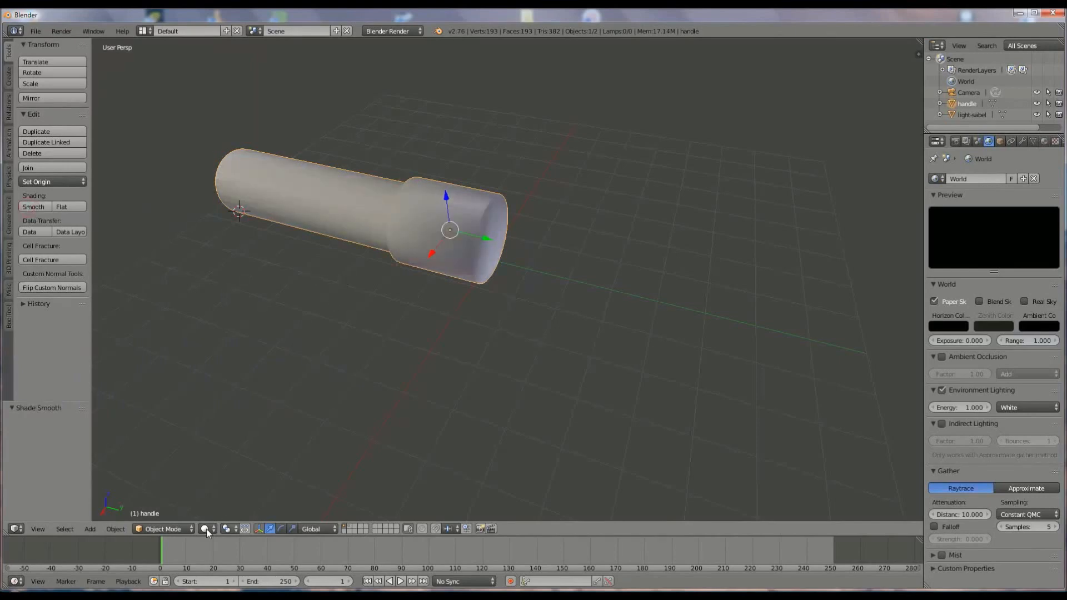
# - Show the blade's layer together with the handle's and move the blade about 2.05 units along Y, out of the handle
pyautogui.keyDown('shift'); pyautogui.click(349, 526); pyautogui.keyUp('shift')
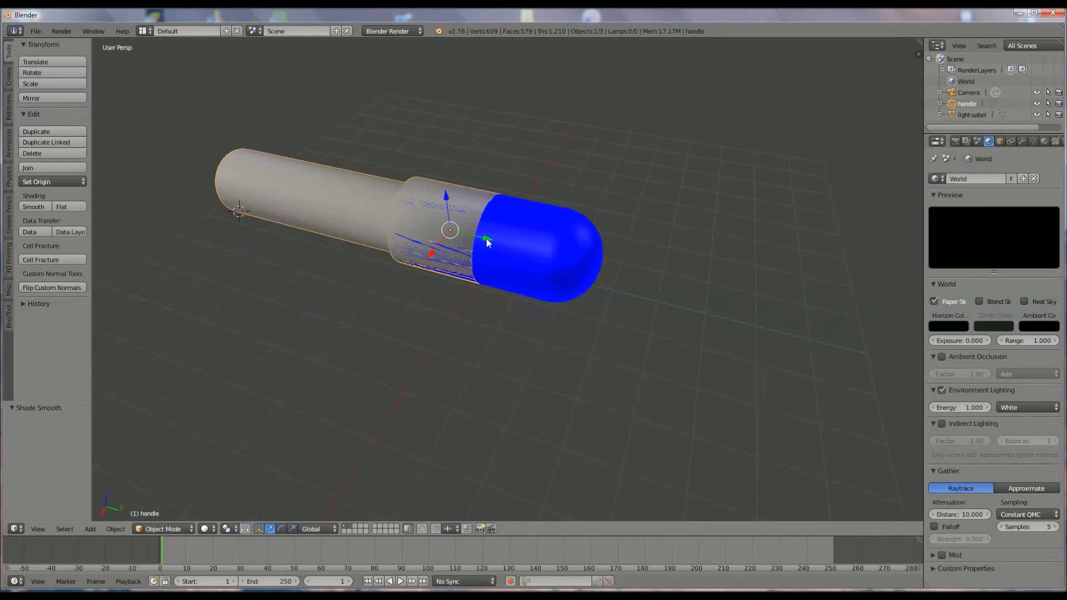
pyautogui.keyDown('shift'); pyautogui.rightClick(528, 244); pyautogui.keyUp('shift')
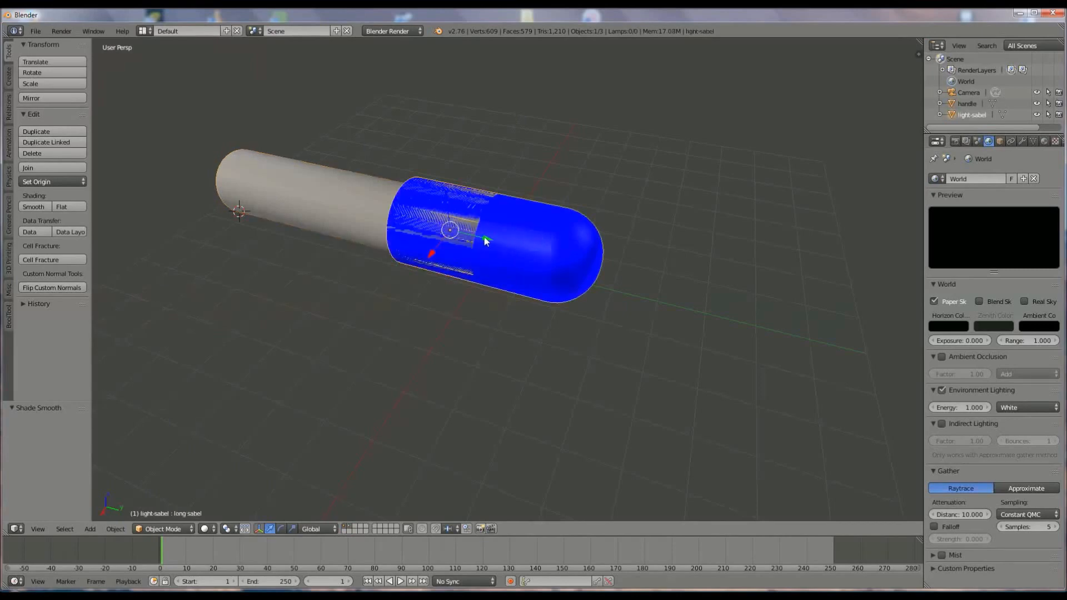
pyautogui.moveTo(494, 240); pyautogui.dragTo(568, 265)
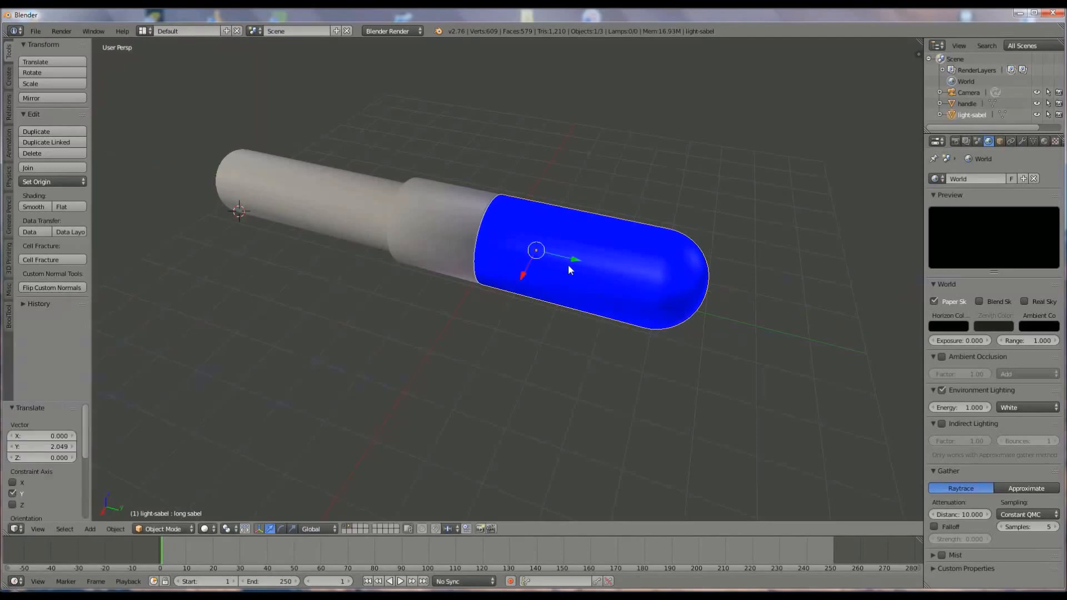
# - Scale the blade uniformly to about 0.854 and move it about -0.216 along Y so it sits in the handle's end
pyautogui.press('s')
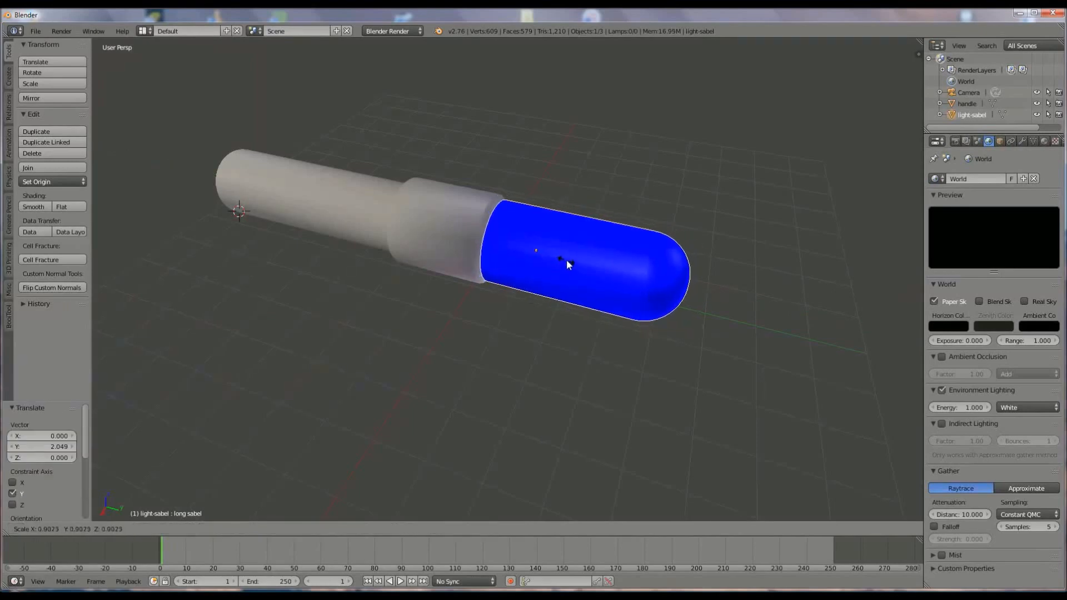
pyautogui.click(546, 290)
pyautogui.moveTo(545, 291); pyautogui.dragTo(605, 272, button='middle')
pyautogui.press('g')
pyautogui.press('y')
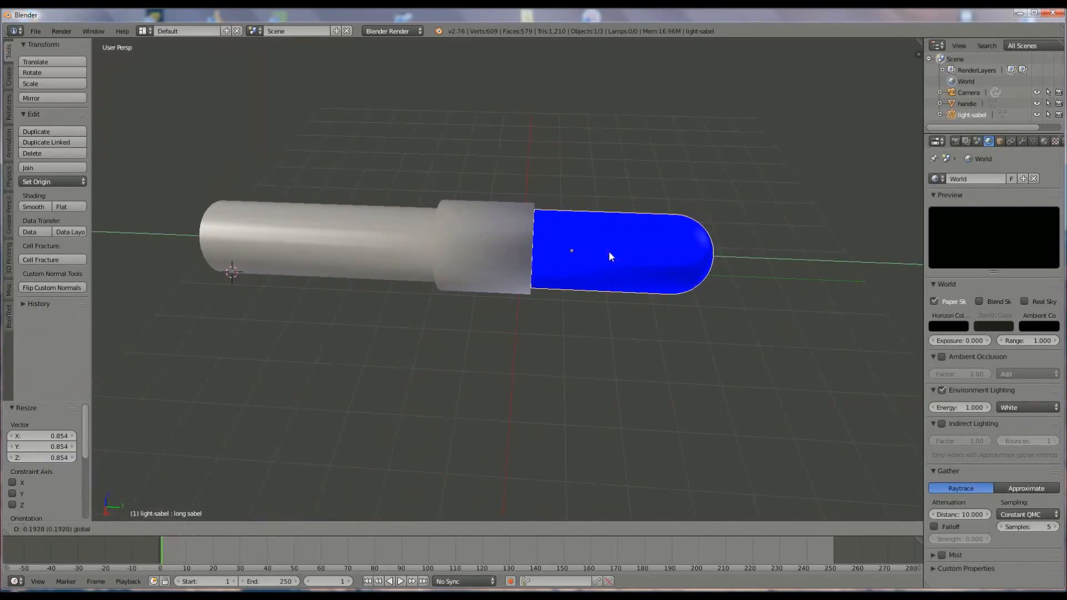
pyautogui.click(603, 272)
# - Insert a keyframe for the blade's long sabel shape key at value 0 on frame 1
pyautogui.moveTo(602, 272); pyautogui.dragTo(557, 299, button='middle')
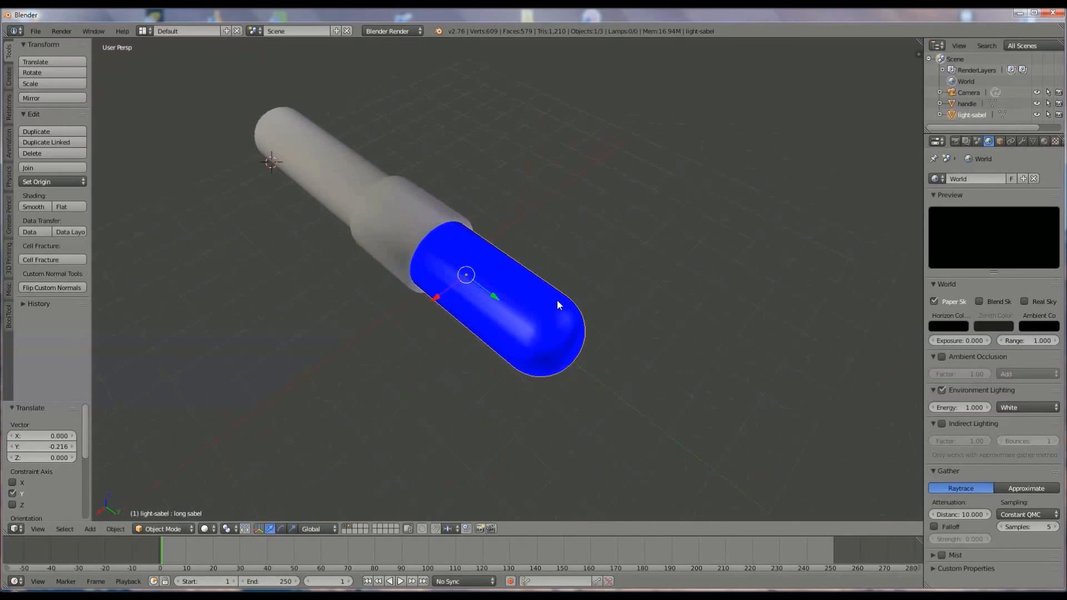
pyautogui.moveTo(661, 287)
pyautogui.mouseDown(button='middle')
pyautogui.moveTo(669, 278)
pyautogui.moveTo(656, 307)
pyautogui.mouseUp(button='middle')
pyautogui.scroll(-3, 670, 278)
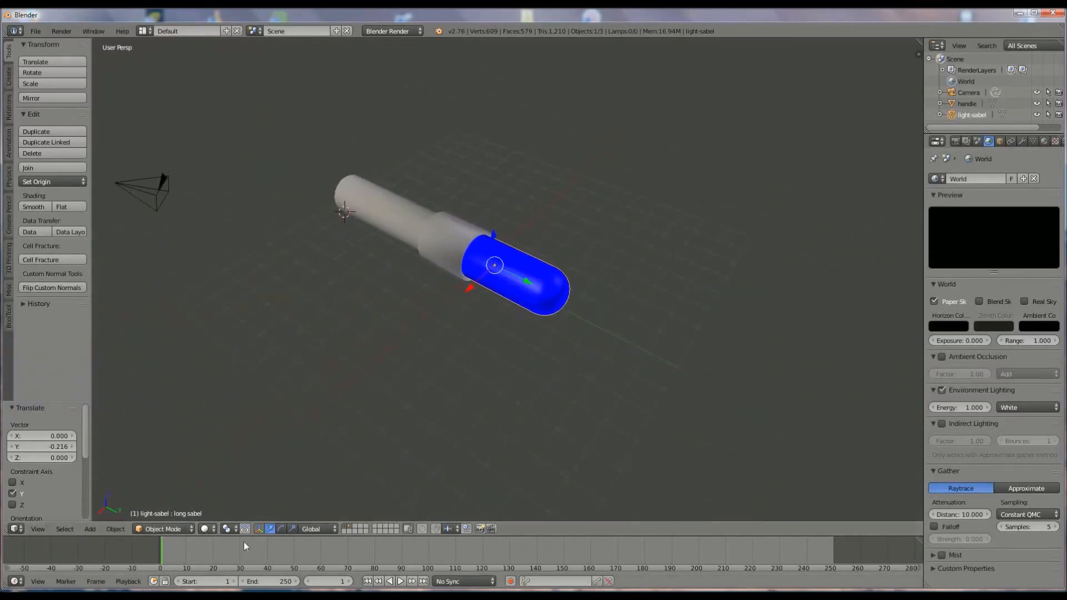
pyautogui.moveTo(594, 353); pyautogui.dragTo(545, 344, button='middle')
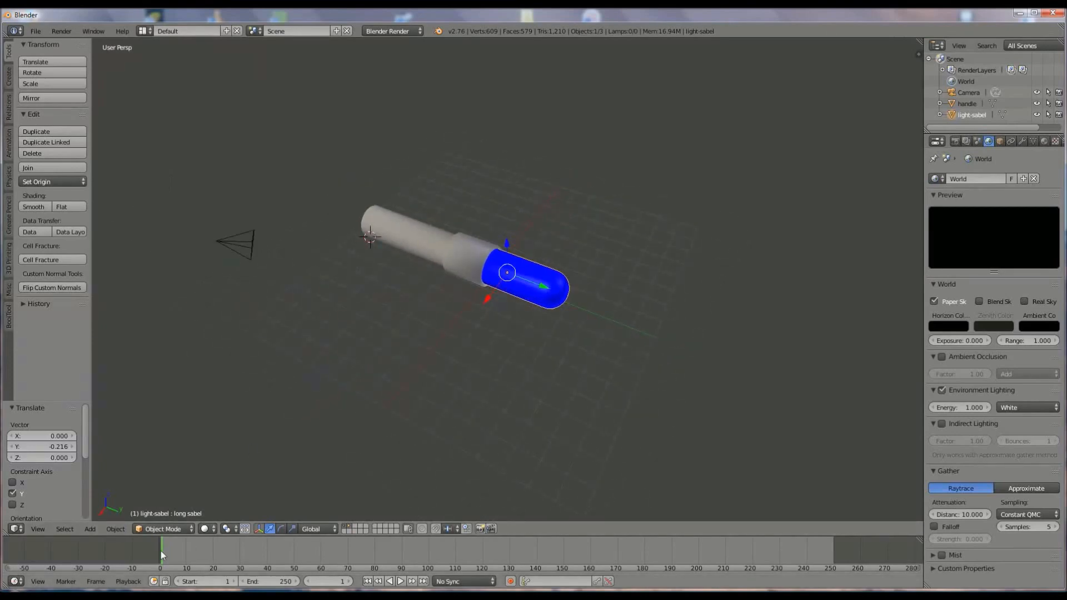
pyautogui.click(1032, 141)
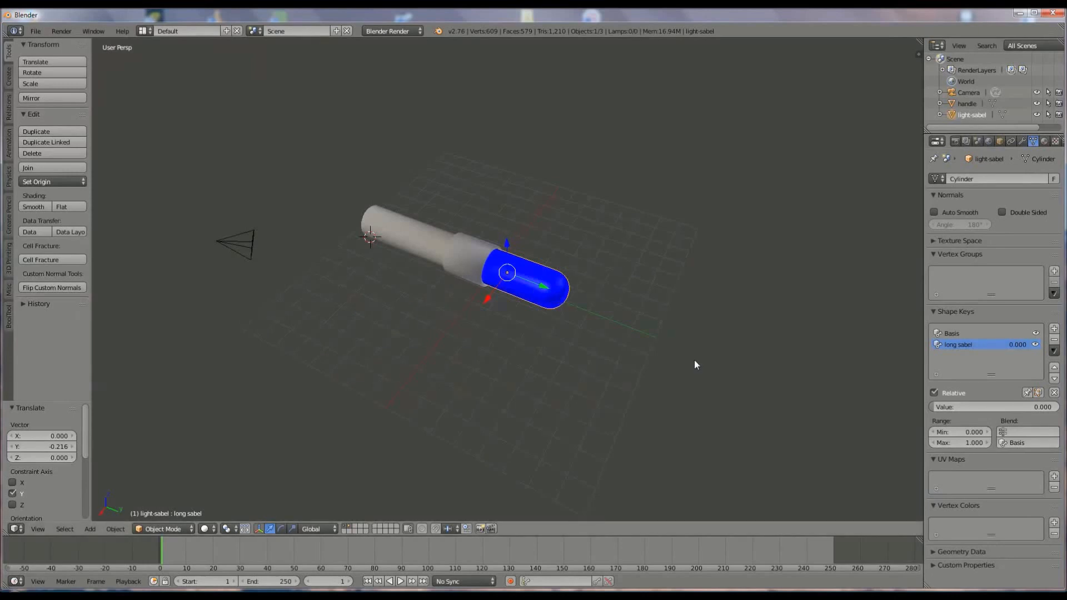
pyautogui.click(994, 406)
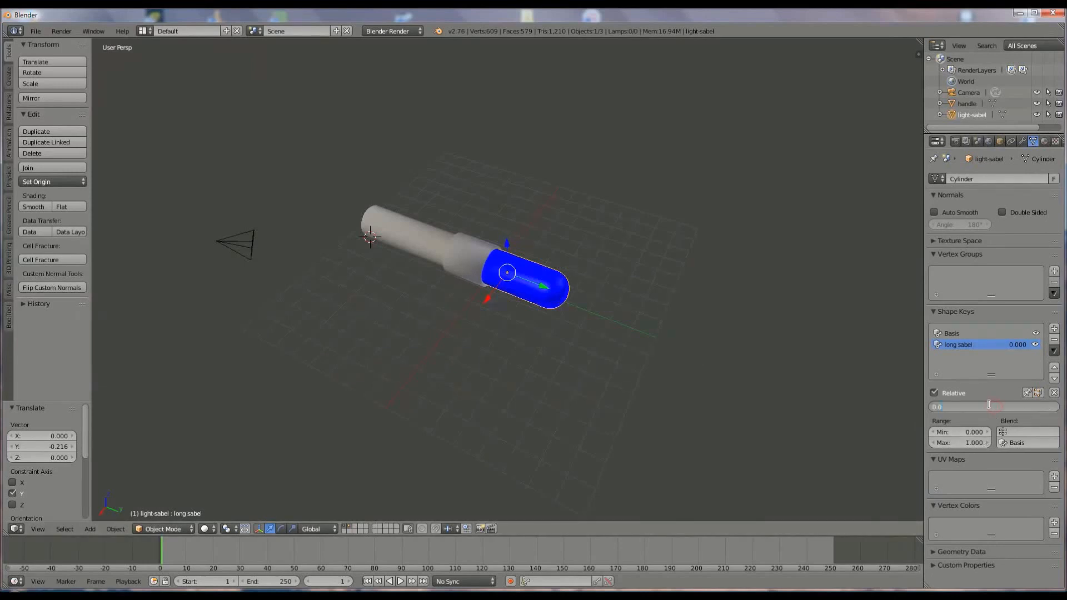
pyautogui.press('Return')
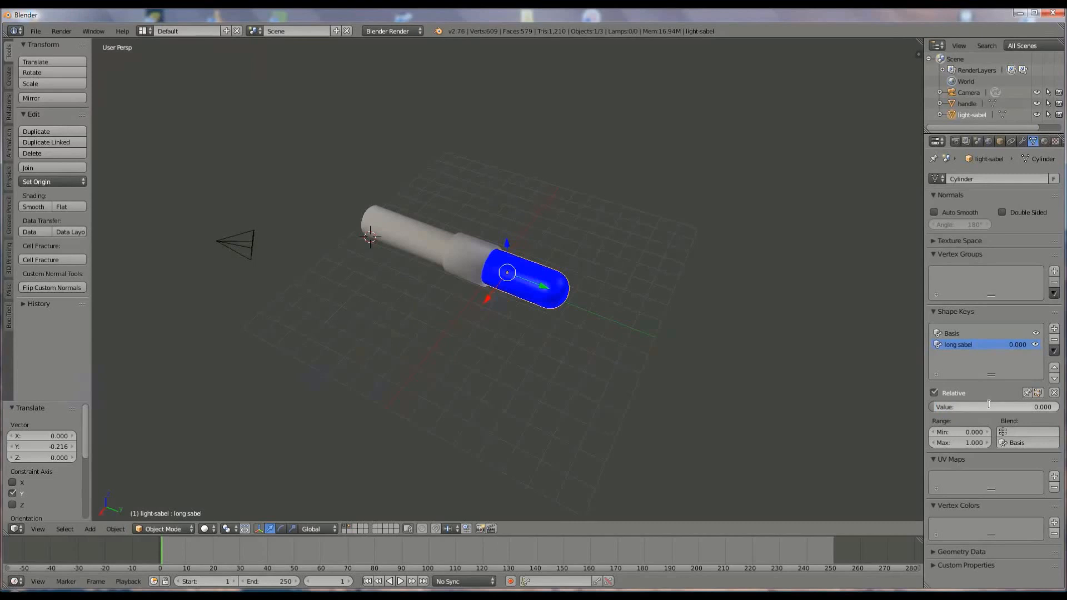
pyautogui.press('i')
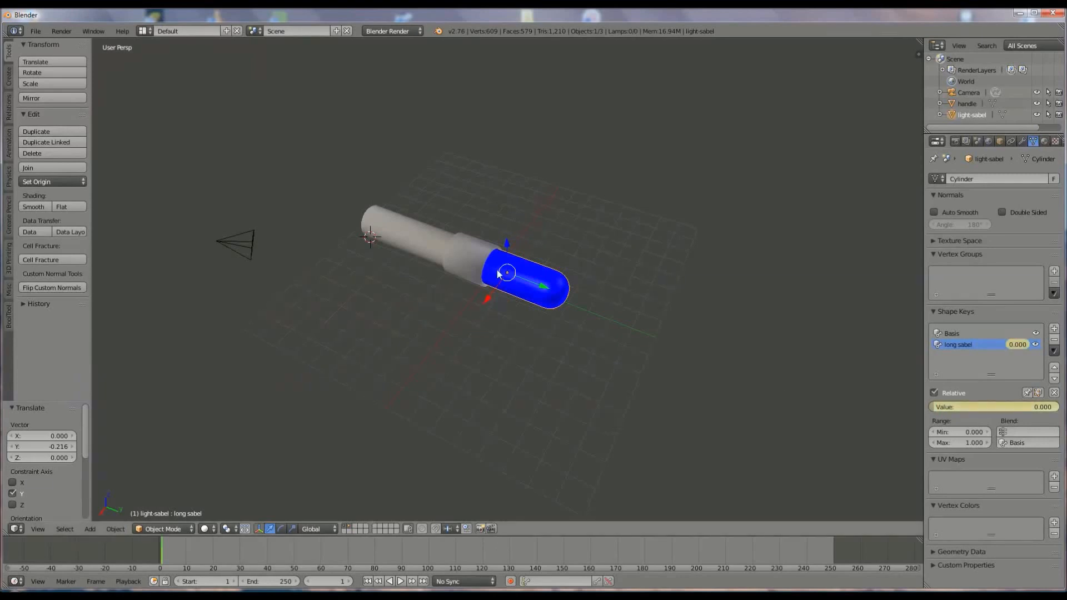
# - Insert a second keyframe for the long sabel shape key at value 0 on frame 20
pyautogui.click(212, 553)
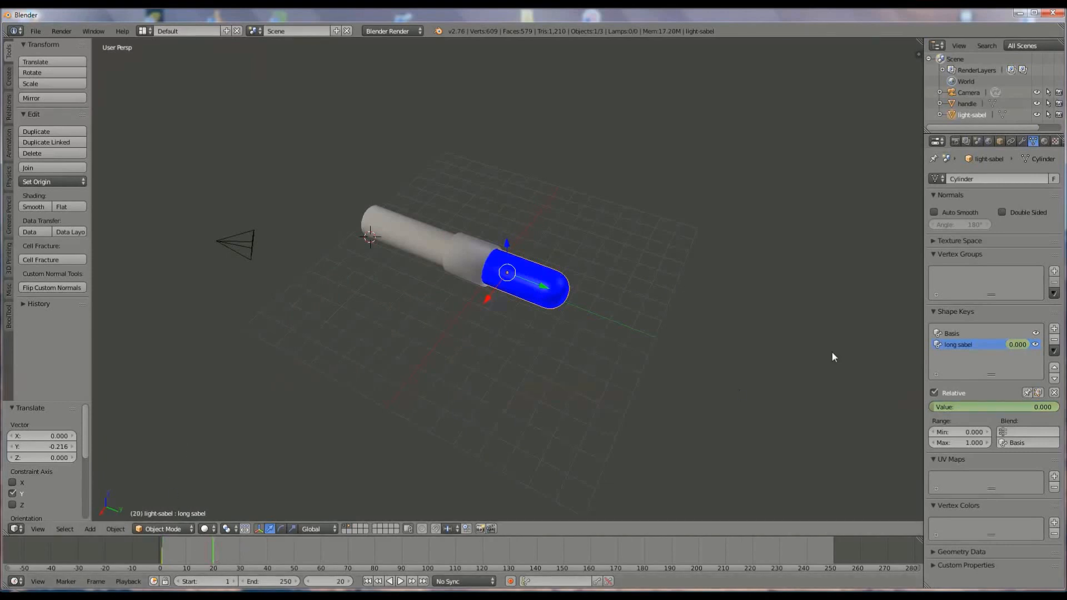
pyautogui.click(1018, 408)
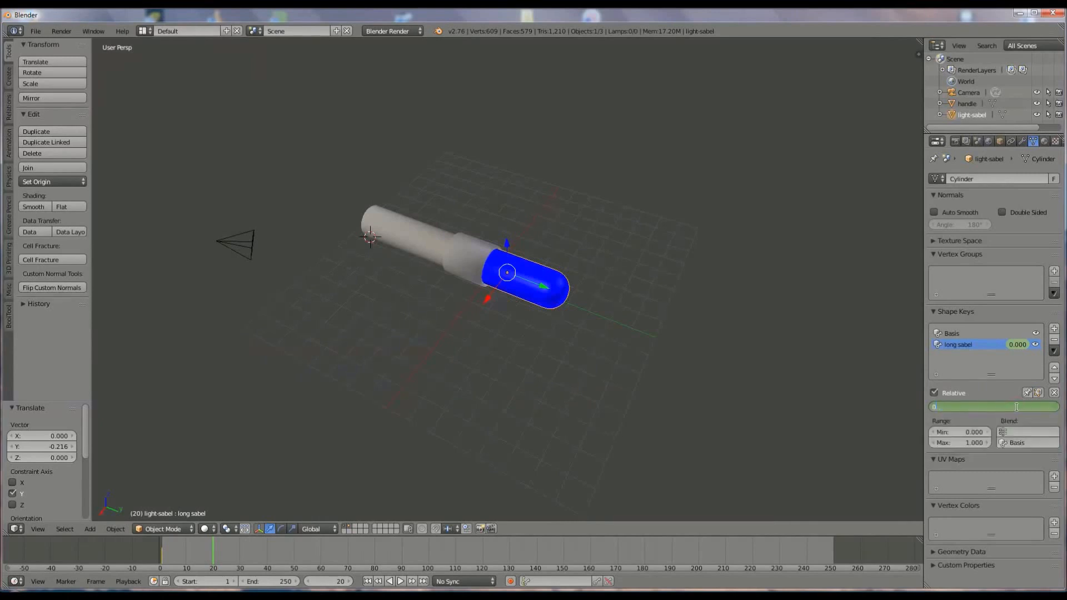
pyautogui.press('Return')
pyautogui.press('i')
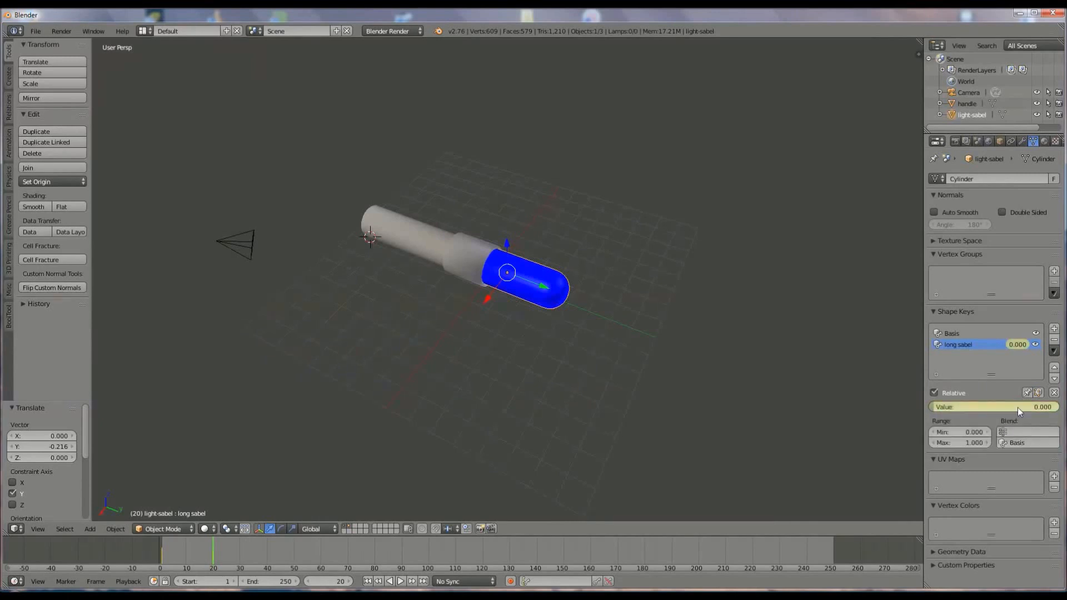
pyautogui.click(1018, 408)
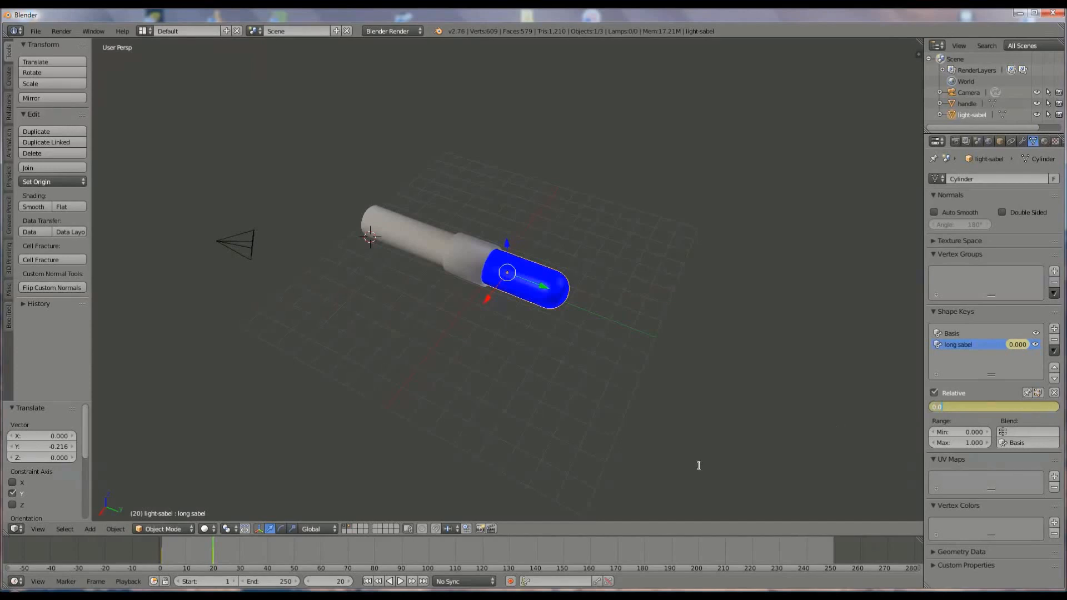
pyautogui.click(982, 389)
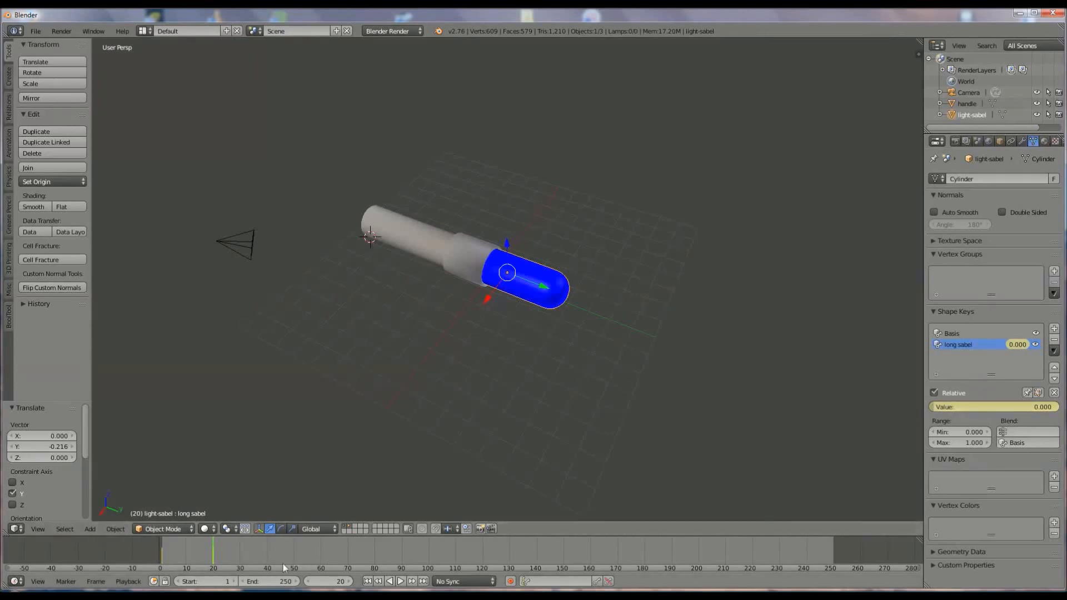
# - On frame 60, set the long sabel shape key's value to 1 and insert a keyframe for it
pyautogui.click(319, 553)
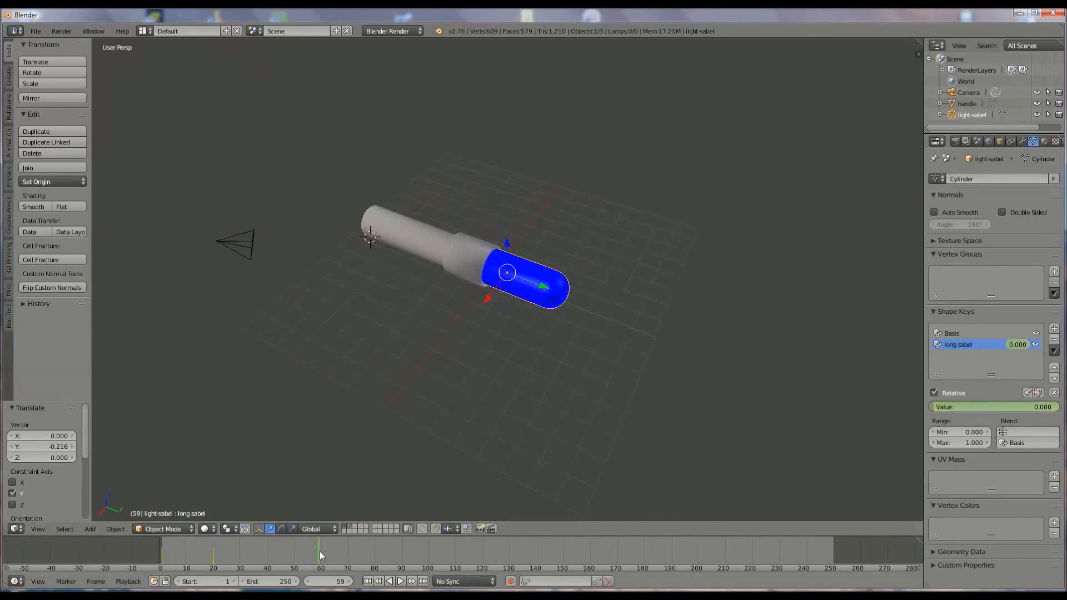
pyautogui.click(340, 582)
pyautogui.write('60')
pyautogui.press('Return')
pyautogui.moveTo(967, 407); pyautogui.dragTo(974, 407)
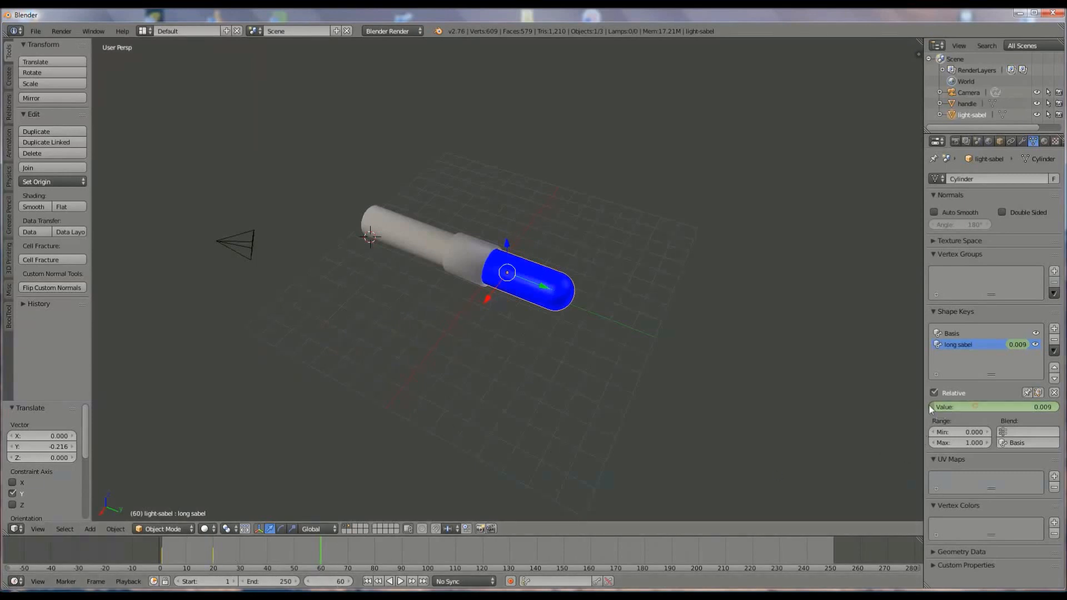
pyautogui.press('KP_1')
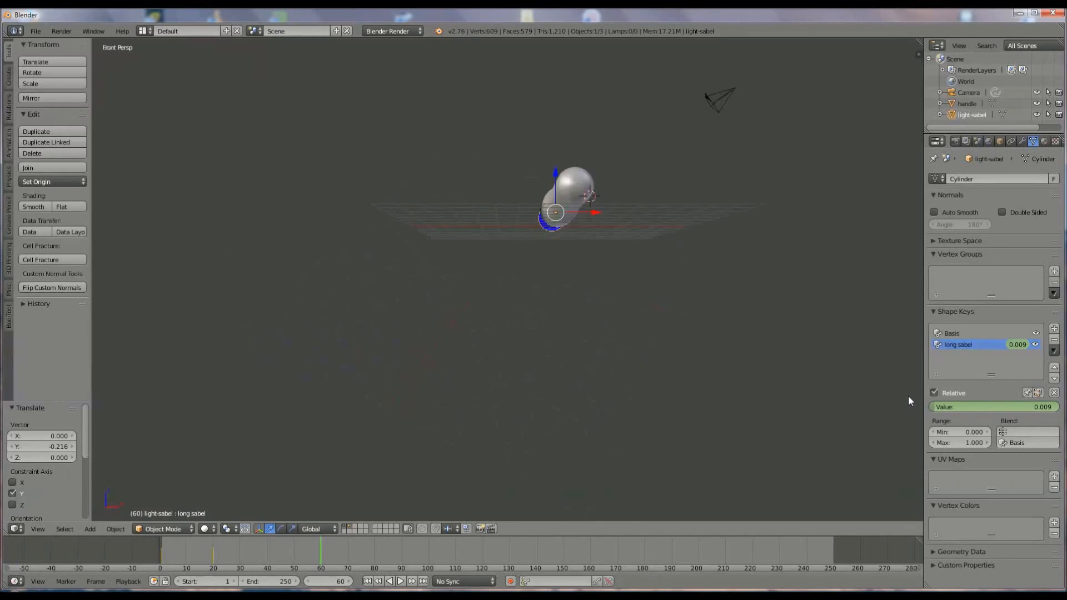
pyautogui.click(999, 407)
pyautogui.write('1')
pyautogui.press('Return')
pyautogui.moveTo(751, 345); pyautogui.dragTo(577, 319, button='middle')
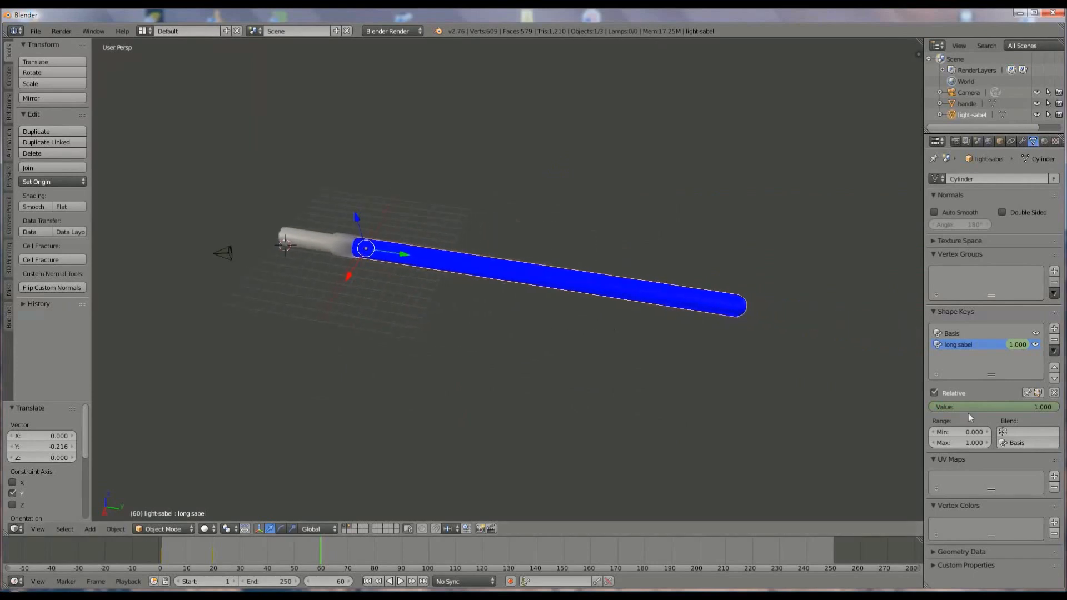
pyautogui.click(1018, 406)
pyautogui.press('Return')
pyautogui.press('i')
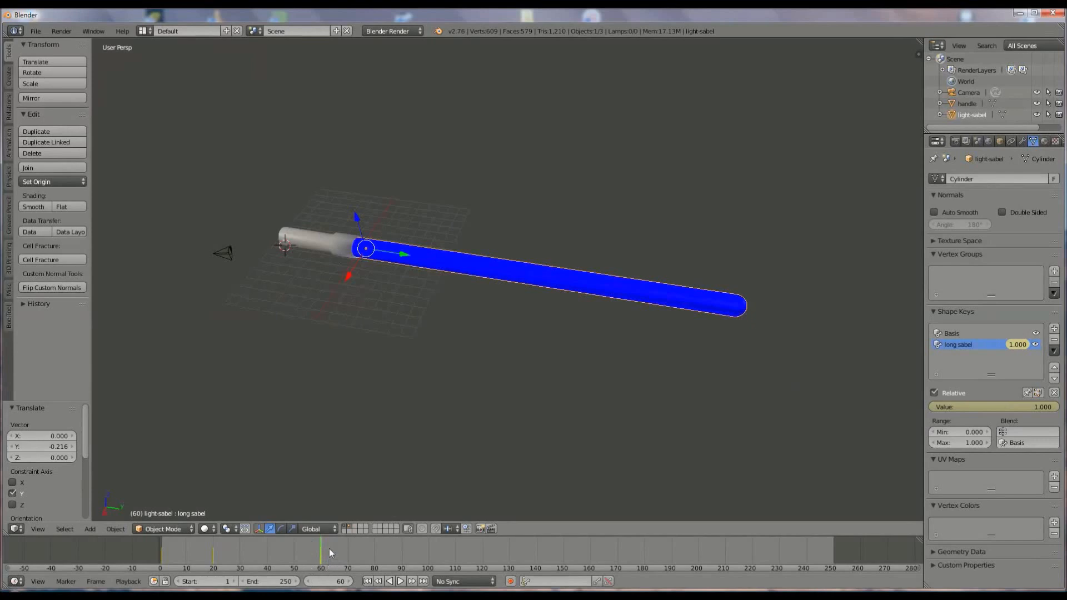
# - Play back the blade's extension animation from frame 20 to about frame 60
pyautogui.click(213, 552)
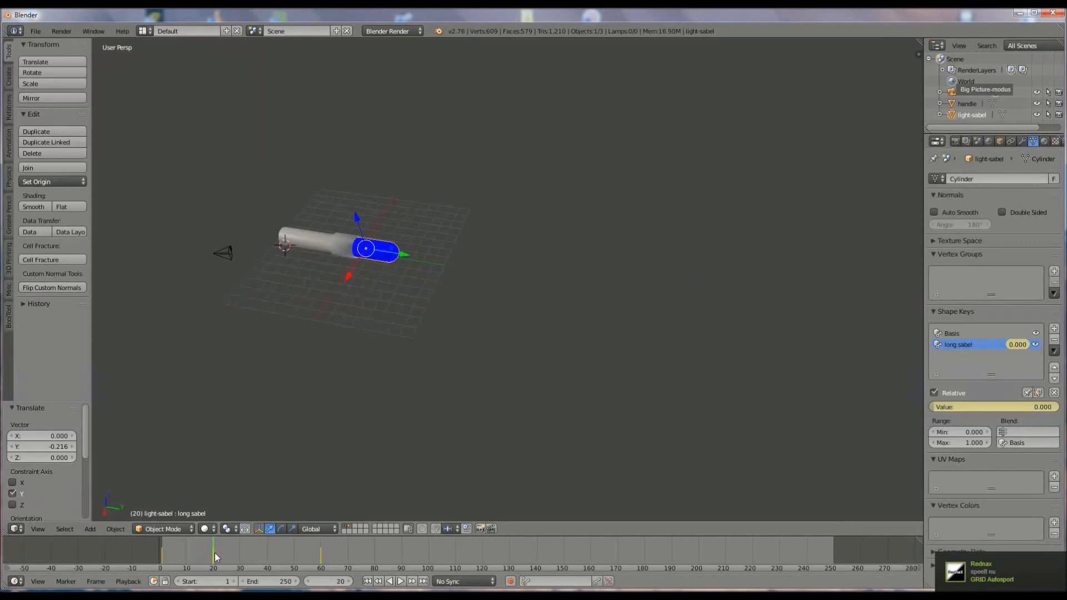
pyautogui.hotkey('alt', 'a')
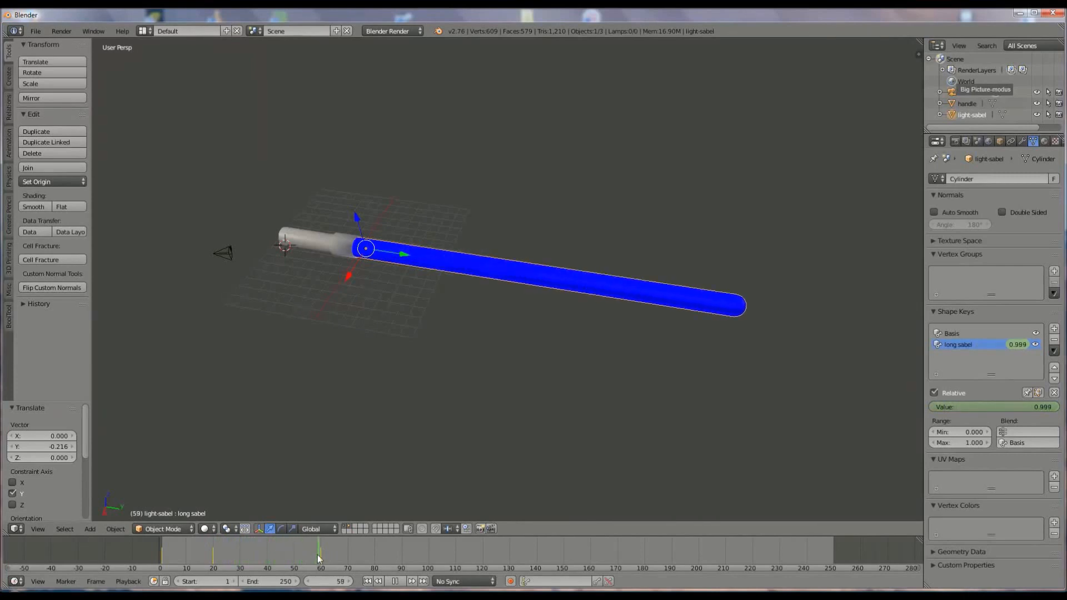
pyautogui.hotkey('alt', 'a')
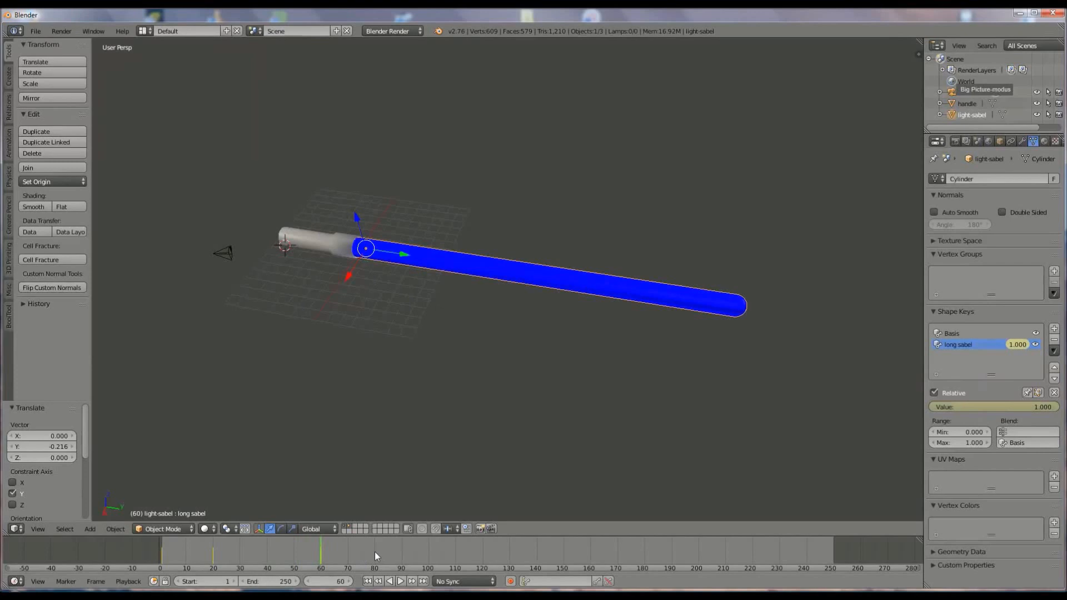
# - Insert a keyframe holding the long sabel shape key at value 1 on frame 80
pyautogui.click(375, 552)
pyautogui.click(1019, 409)
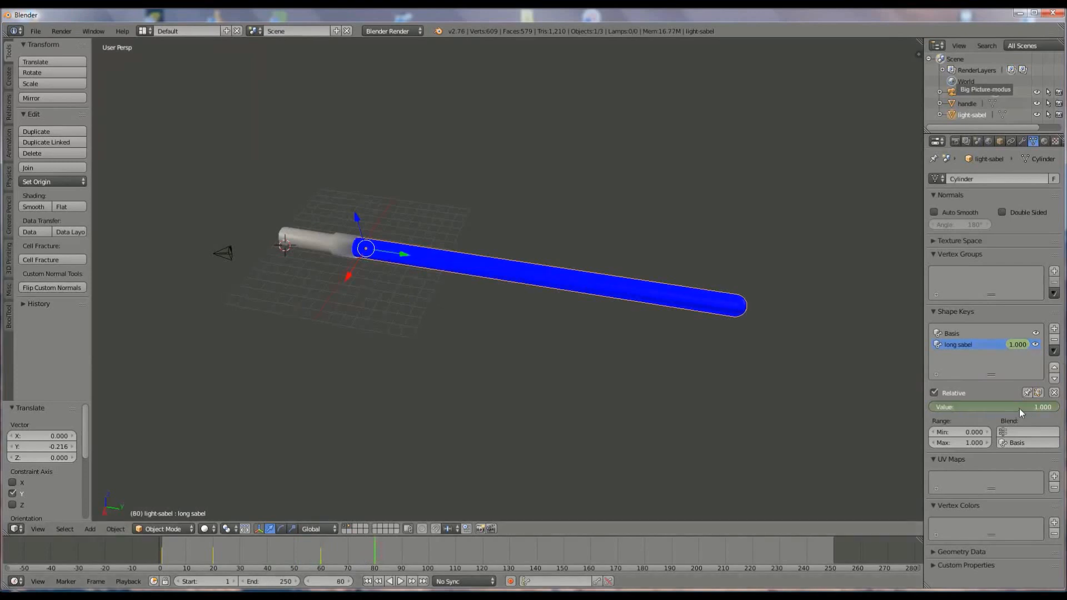
pyautogui.press('Return')
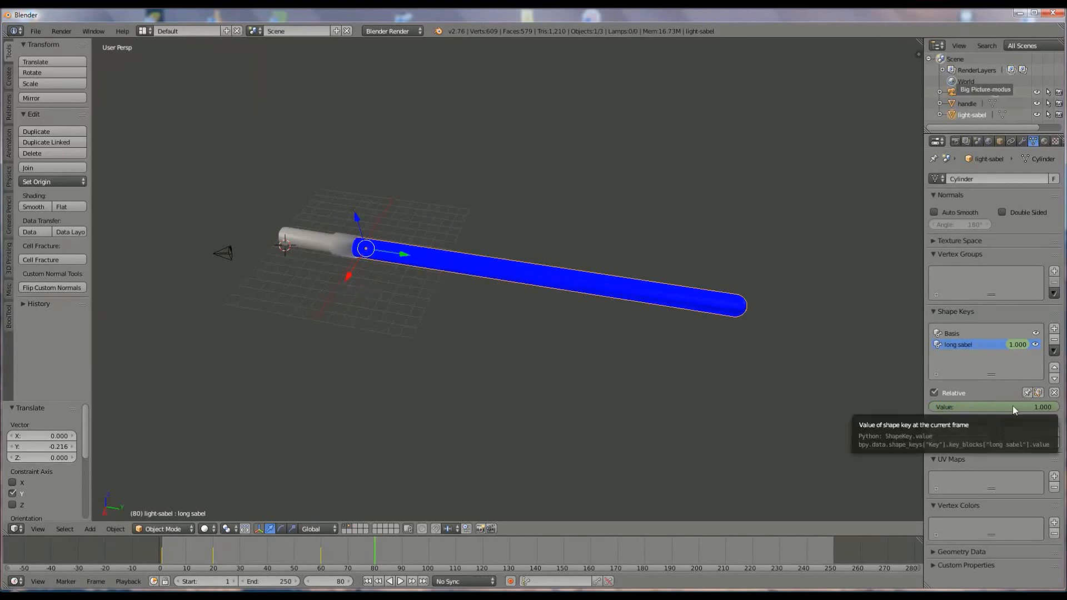
pyautogui.press('i')
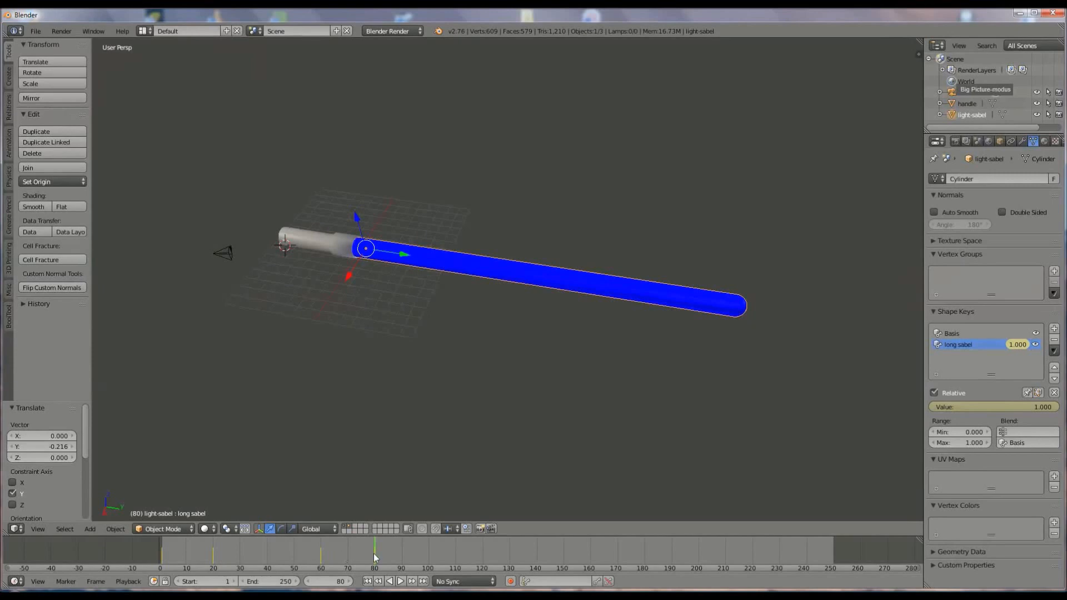
# - On frame 120, set the long sabel shape key's value to 0 and insert a keyframe for it
pyautogui.click(483, 559)
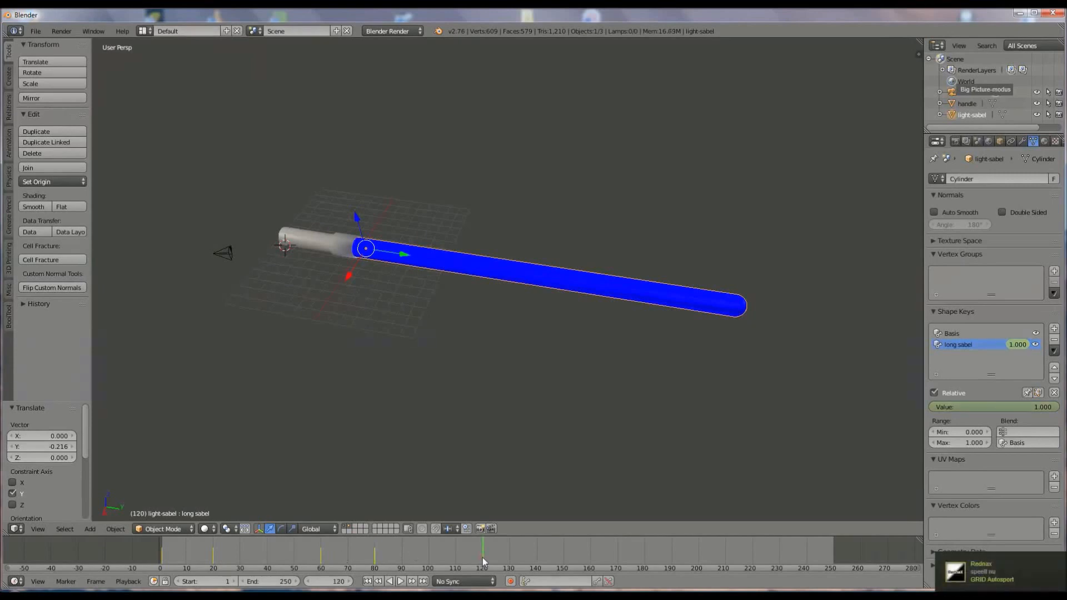
pyautogui.click(987, 408)
pyautogui.write('0')
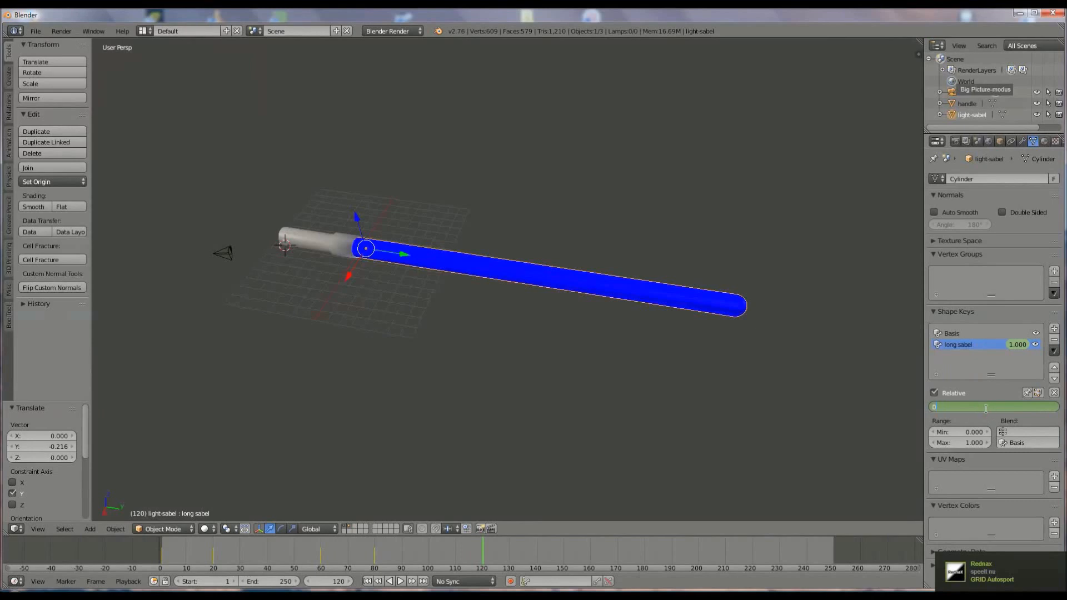
pyautogui.press('Return')
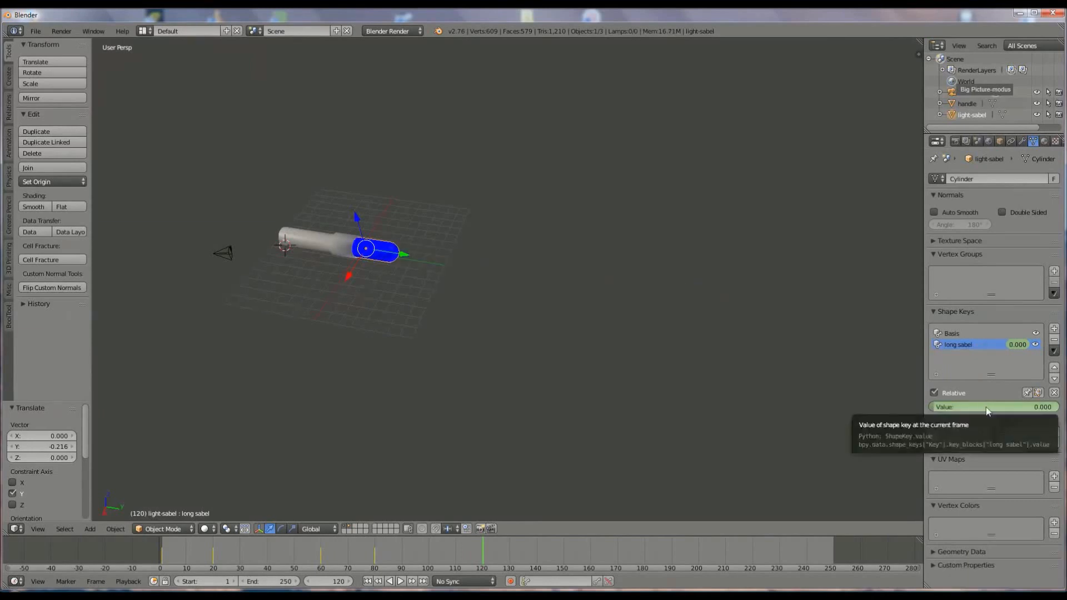
pyautogui.press('i')
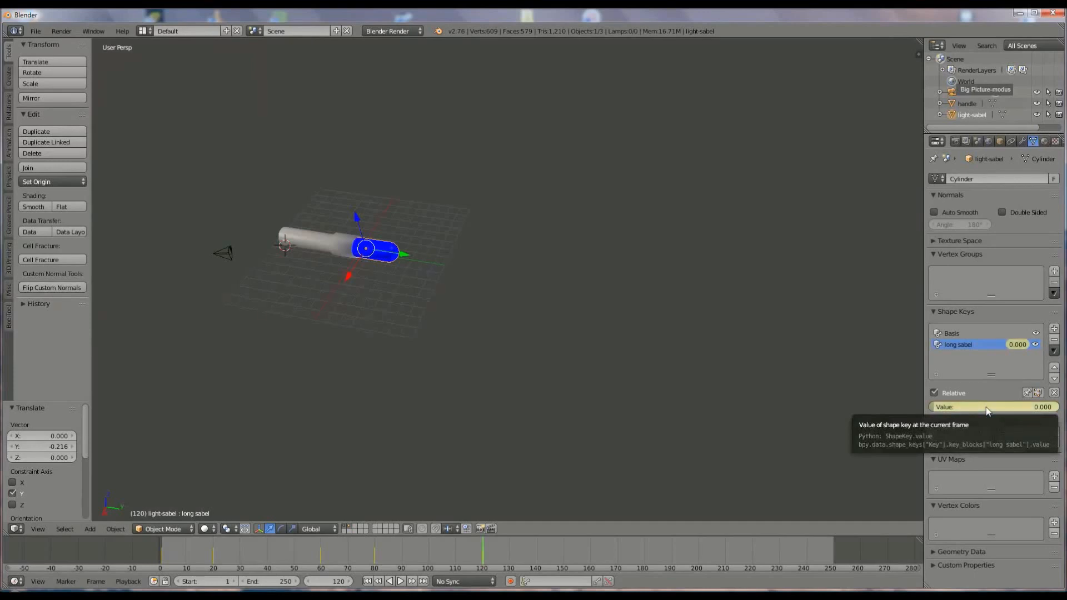
# - Insert a keyframe holding the long sabel shape key at 0 on frame 140 and set the animation's end frame to 140
pyautogui.click(536, 555)
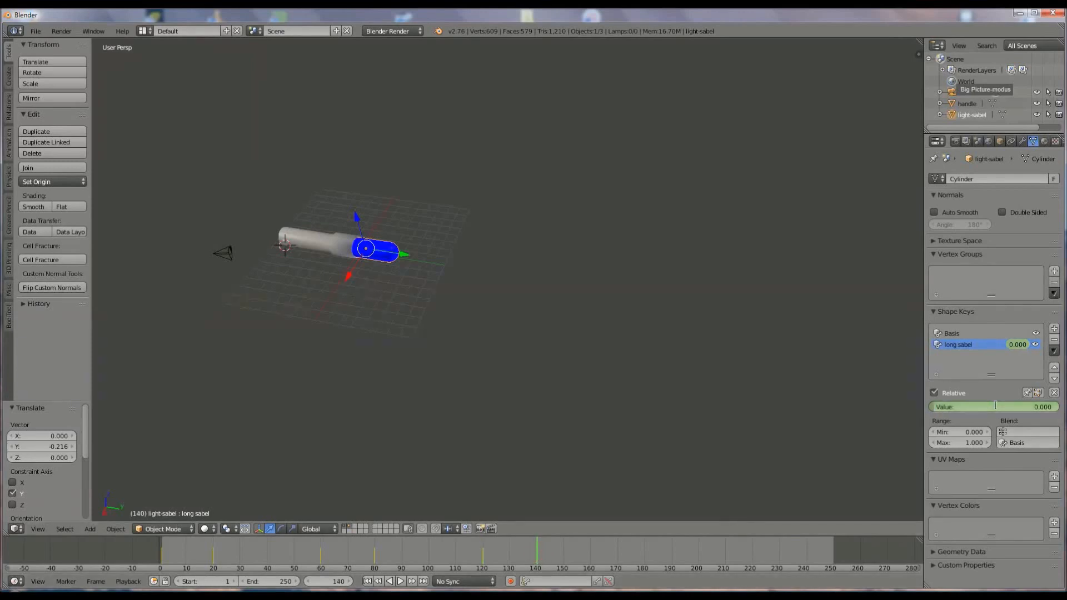
pyautogui.press('i')
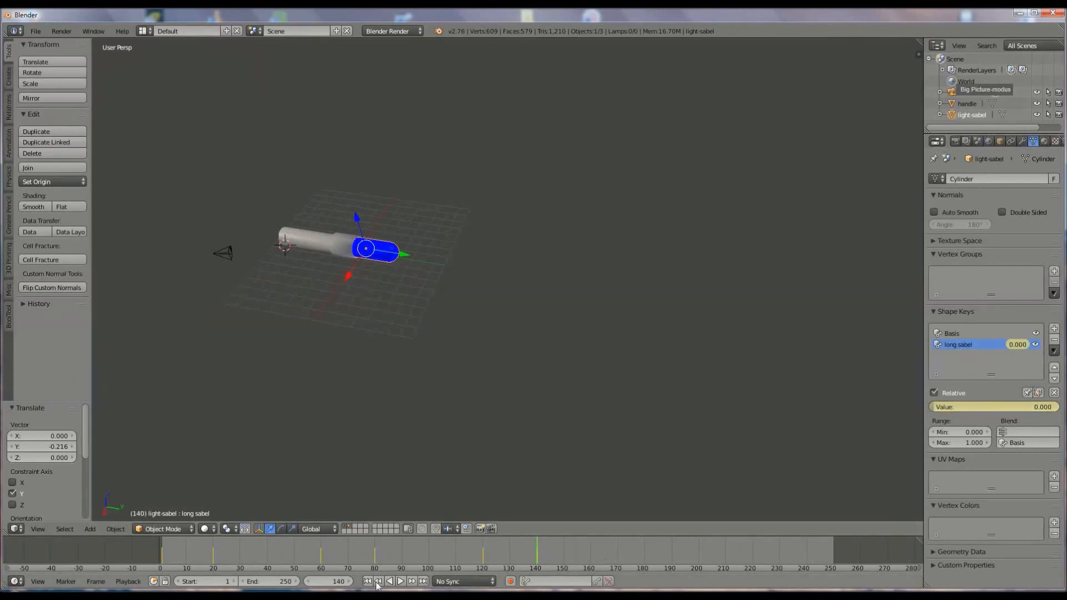
pyautogui.click(266, 582)
pyautogui.write('140')
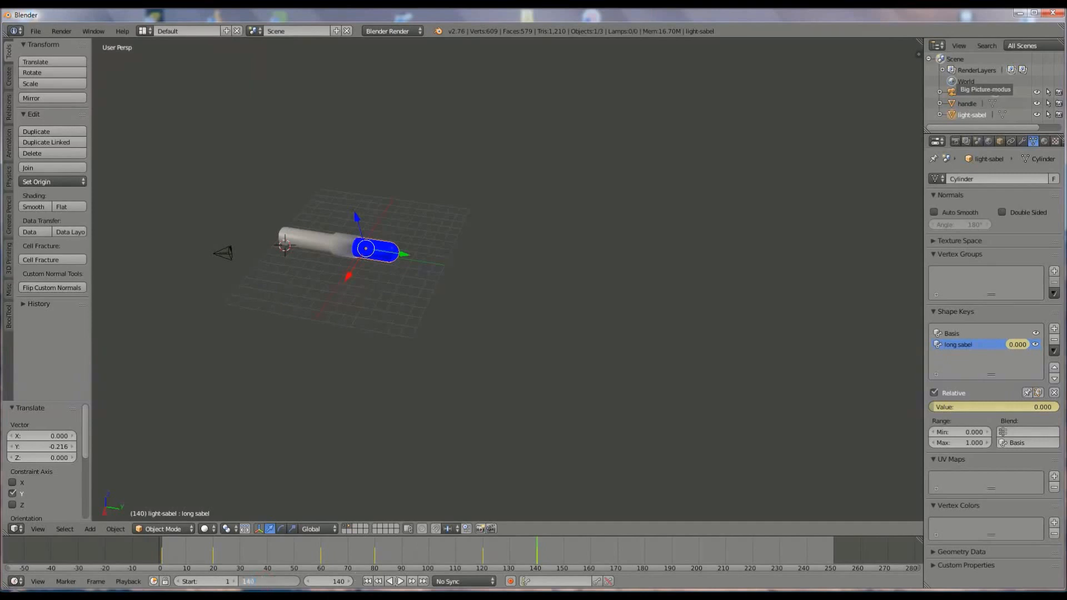
pyautogui.click(421, 460)
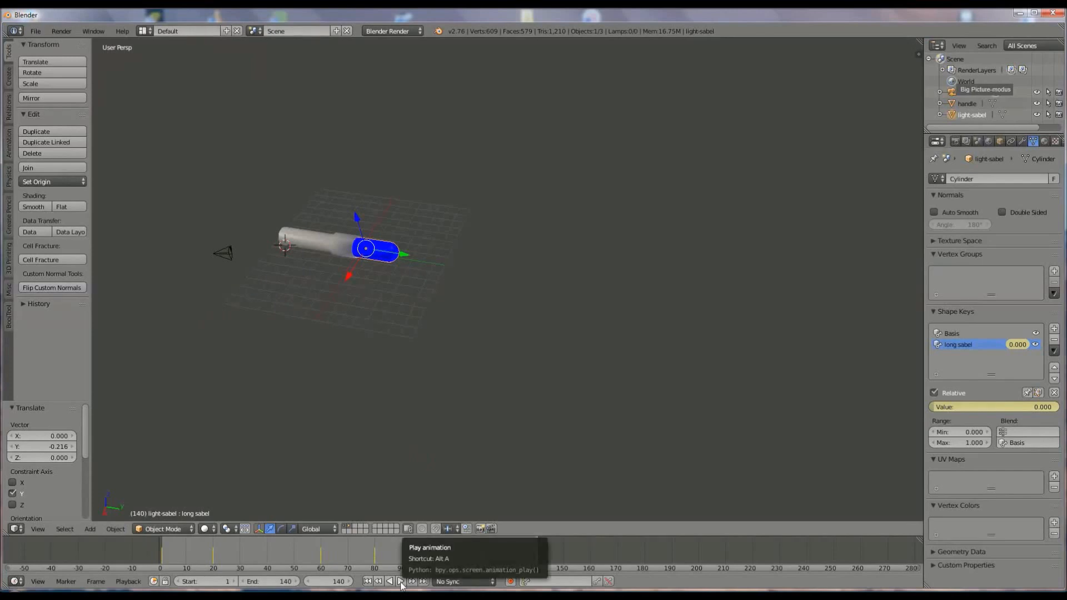
# - Play back the shortened animation and return to frame 1
pyautogui.click(401, 581)
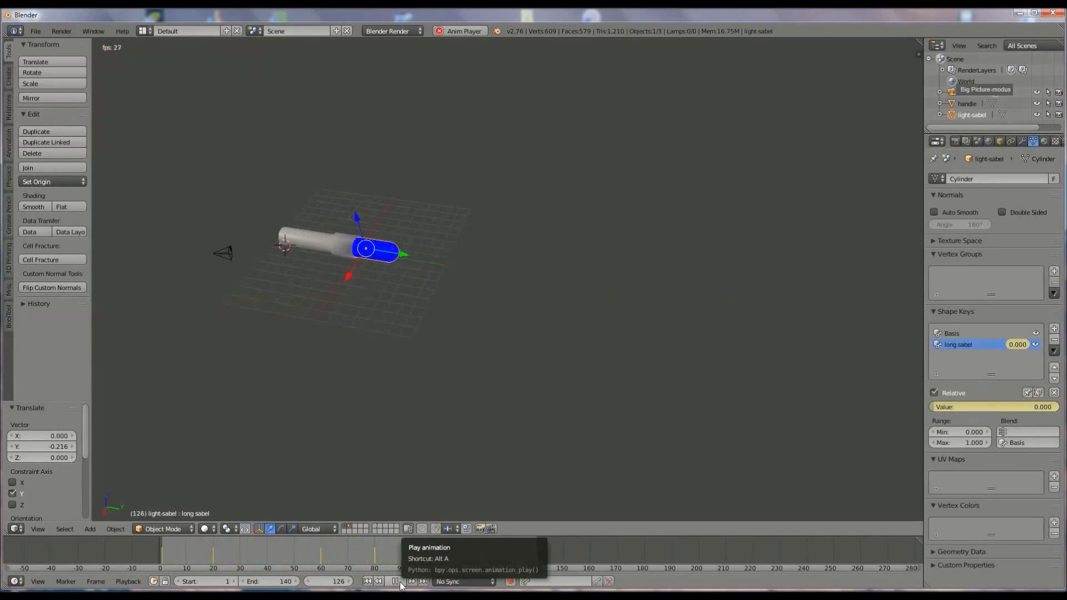
pyautogui.click(395, 581)
pyautogui.click(367, 581)
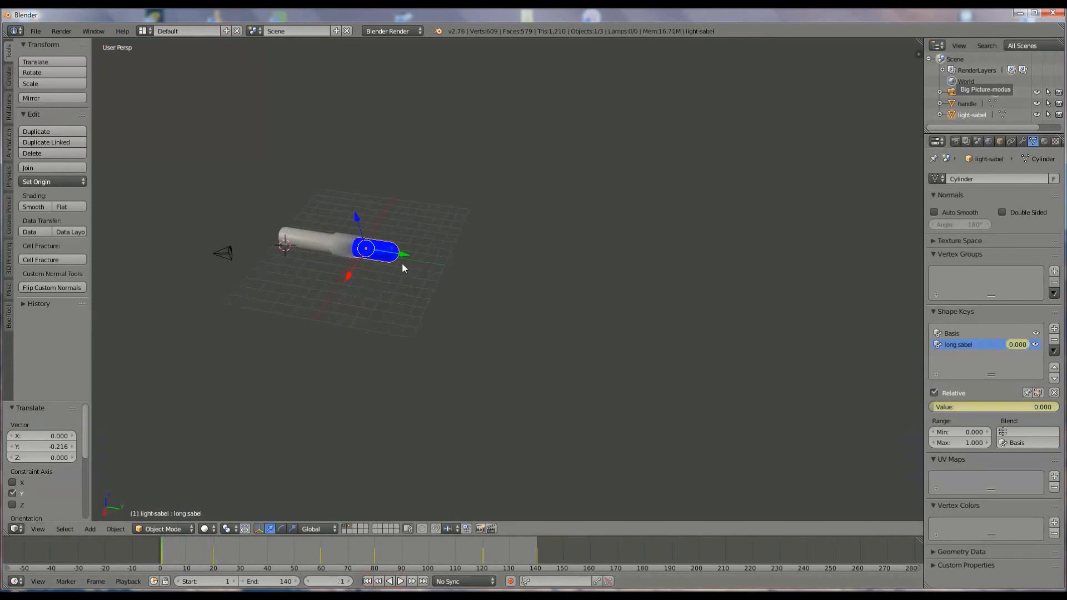
# - Lock the camera to the view and reframe it so the handle sits near the frame's upper-left corner with room for the blade
pyautogui.moveTo(388, 316); pyautogui.dragTo(379, 336, button='middle')
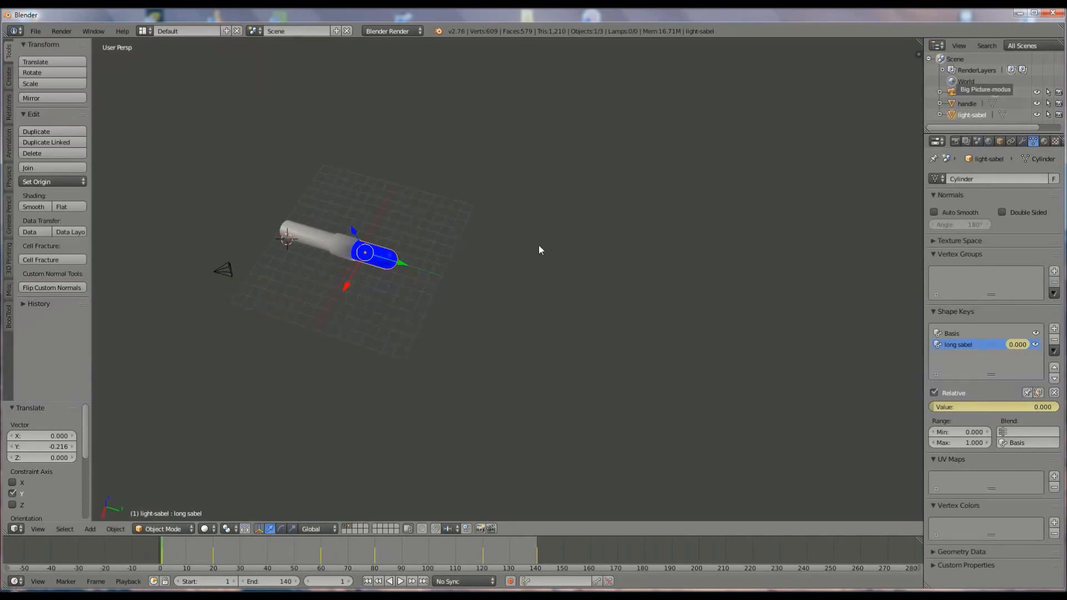
pyautogui.press('KP_0')
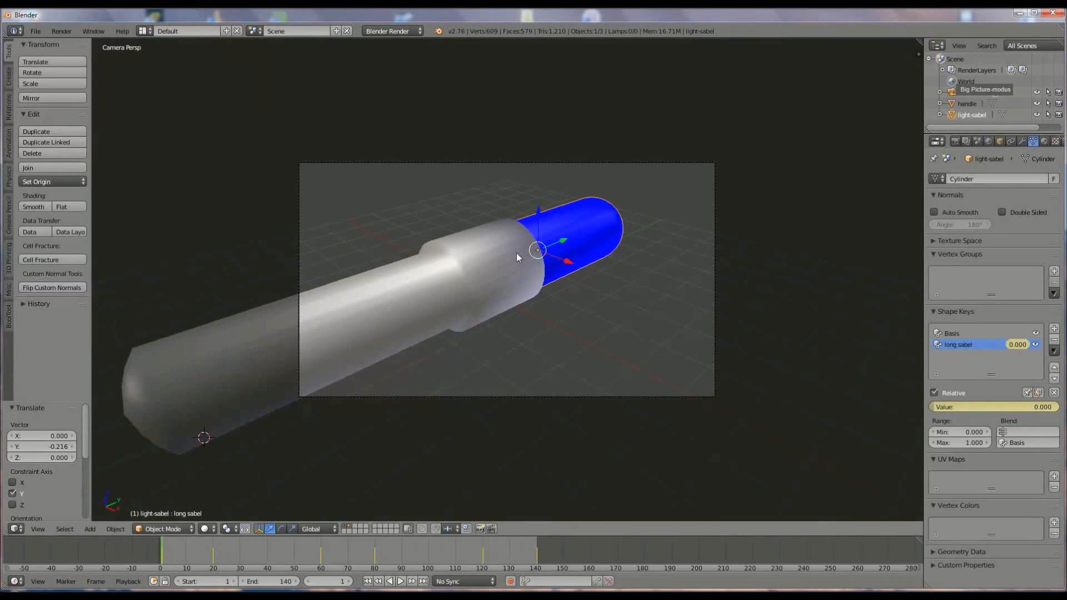
pyautogui.press('n')
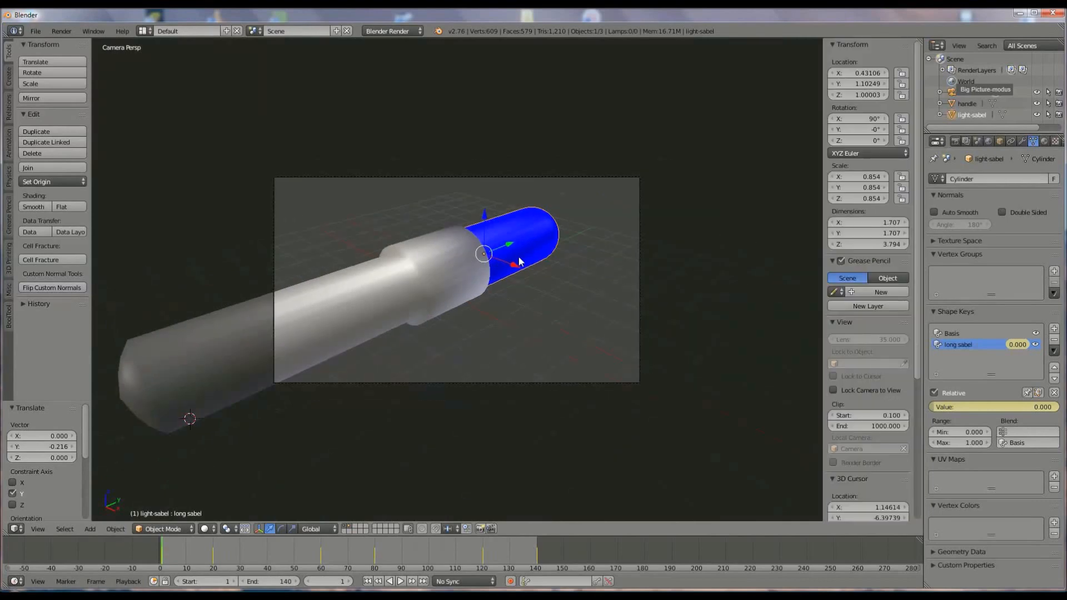
pyautogui.click(833, 390)
pyautogui.moveTo(588, 295); pyautogui.dragTo(528, 330, button='middle')
pyautogui.scroll(-3, 447, 269)
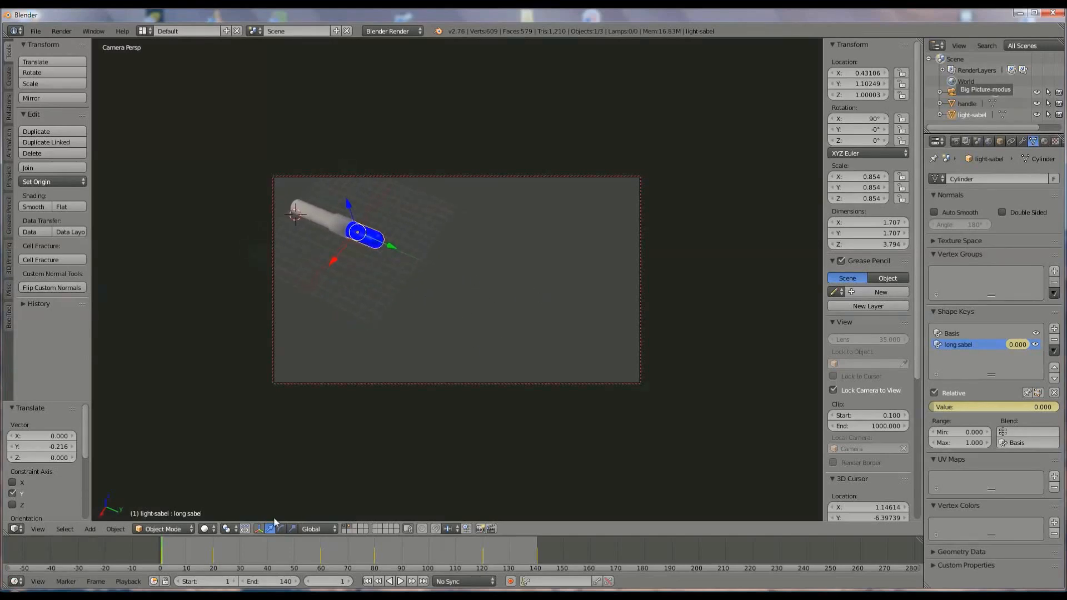
# - Play to about frame 59, move the camera back until the fully extended blade fits the frame, and unlock the camera from the view
pyautogui.hotkey('alt', 'a')
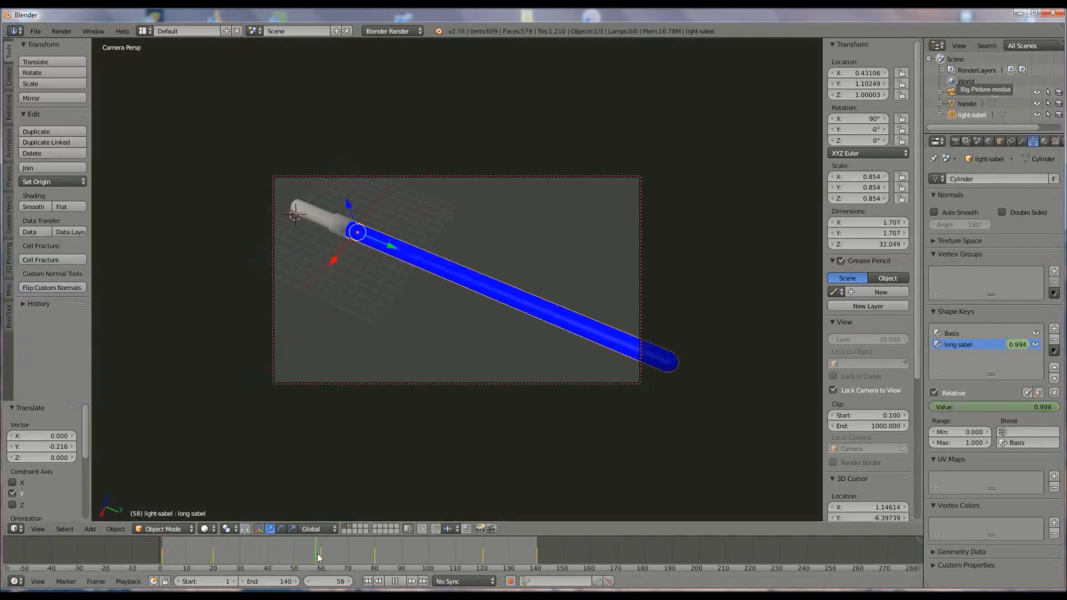
pyautogui.hotkey('alt', 'a')
pyautogui.scroll(-3, 437, 311)
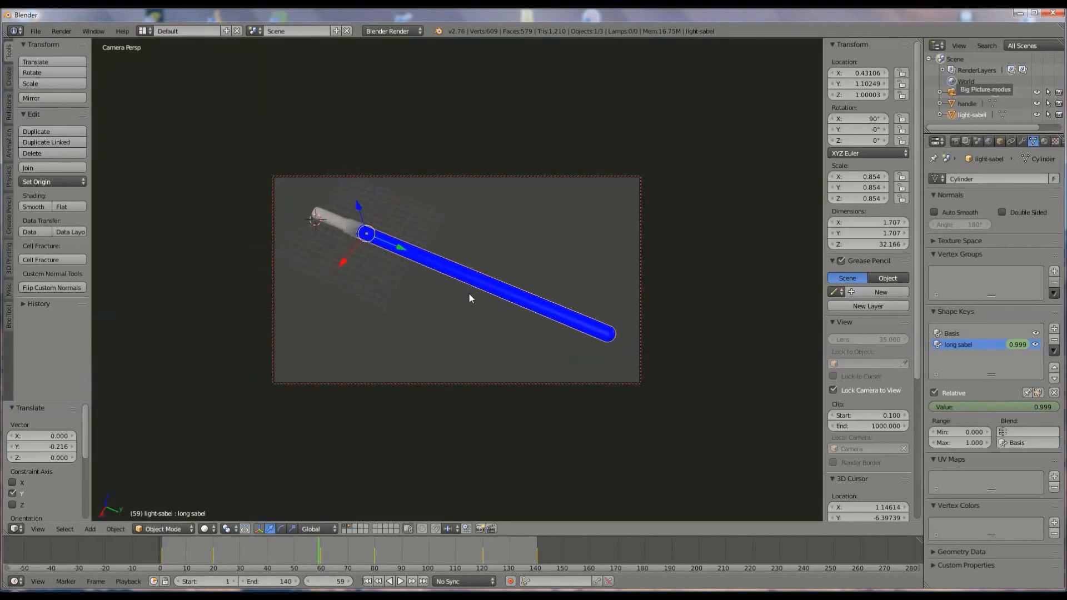
pyautogui.scroll(1, 469, 294)
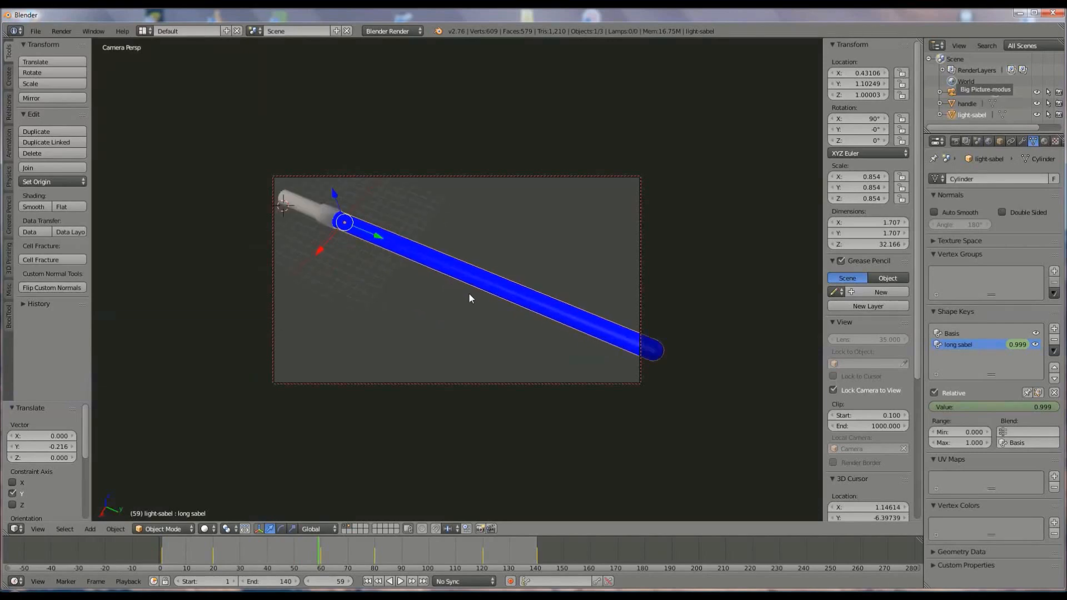
pyautogui.scroll(-1, 468, 293)
pyautogui.keyDown('shift'); pyautogui.moveTo(485, 293); pyautogui.dragTo(476, 300, button='middle'); pyautogui.keyUp('shift')
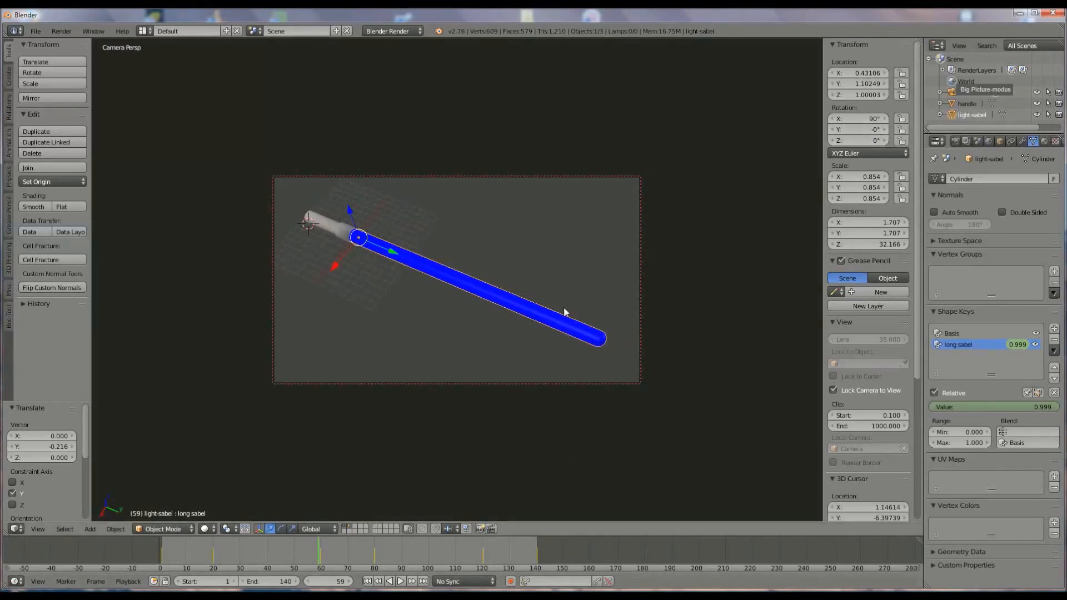
pyautogui.click(833, 390)
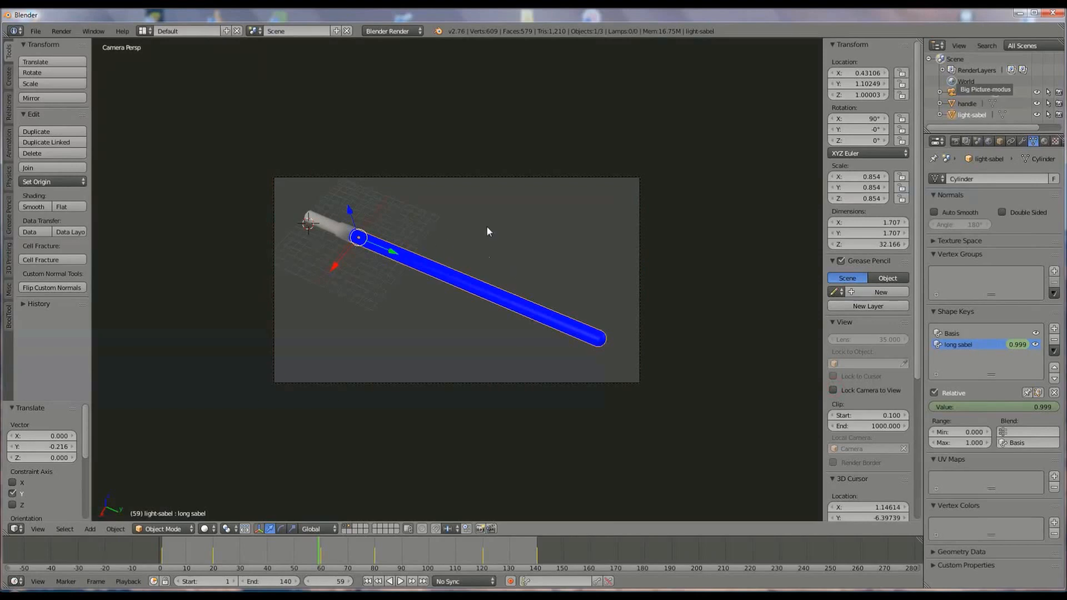
pyautogui.press('KP_0')
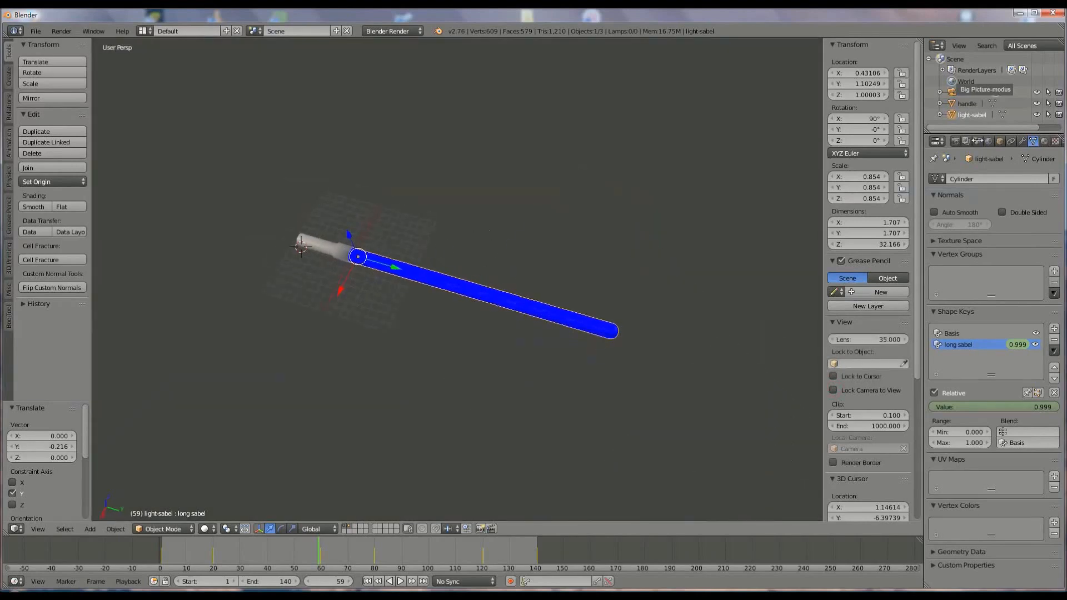
# - Render frame 59 as a still image and return to the 3D view
pyautogui.click(955, 141)
pyautogui.click(949, 192)
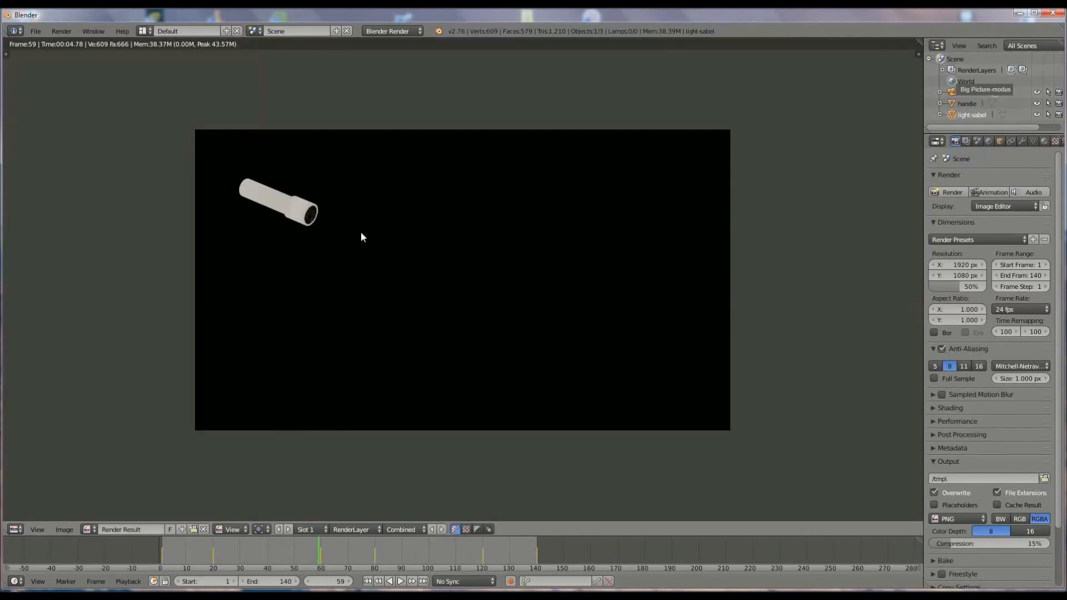
pyautogui.click(15, 529)
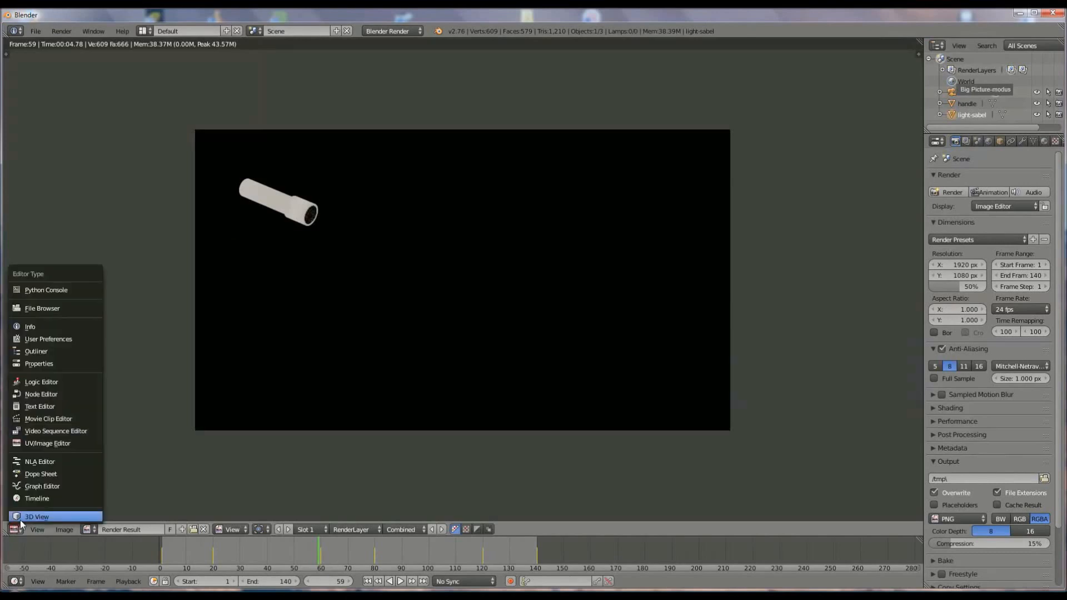
pyautogui.click(45, 514)
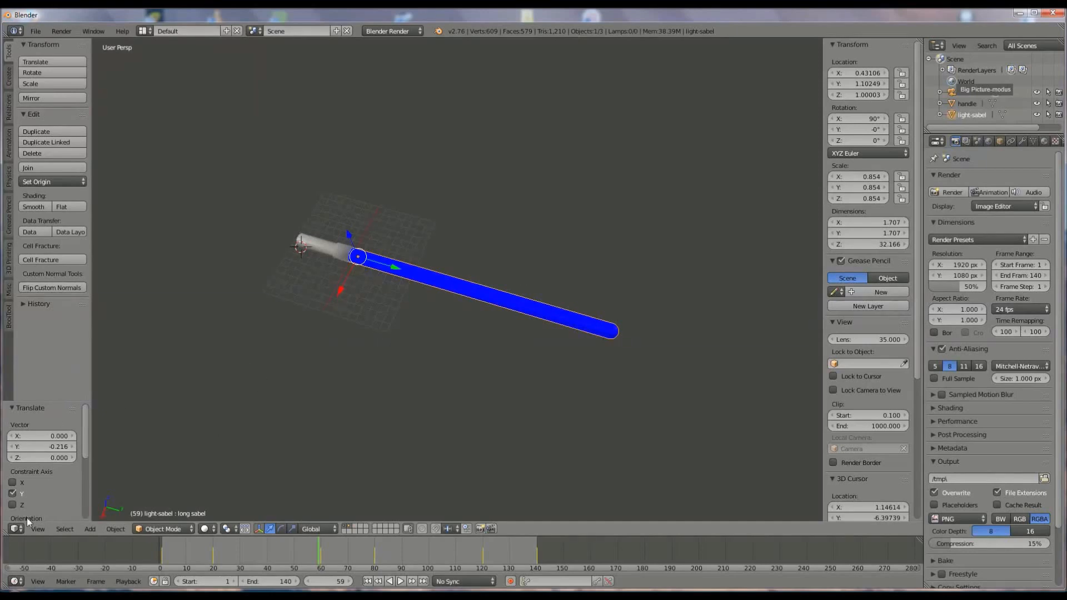
# - Switch the 3D view to the Node Editor and enable compositing nodes for the scene
pyautogui.click(18, 529)
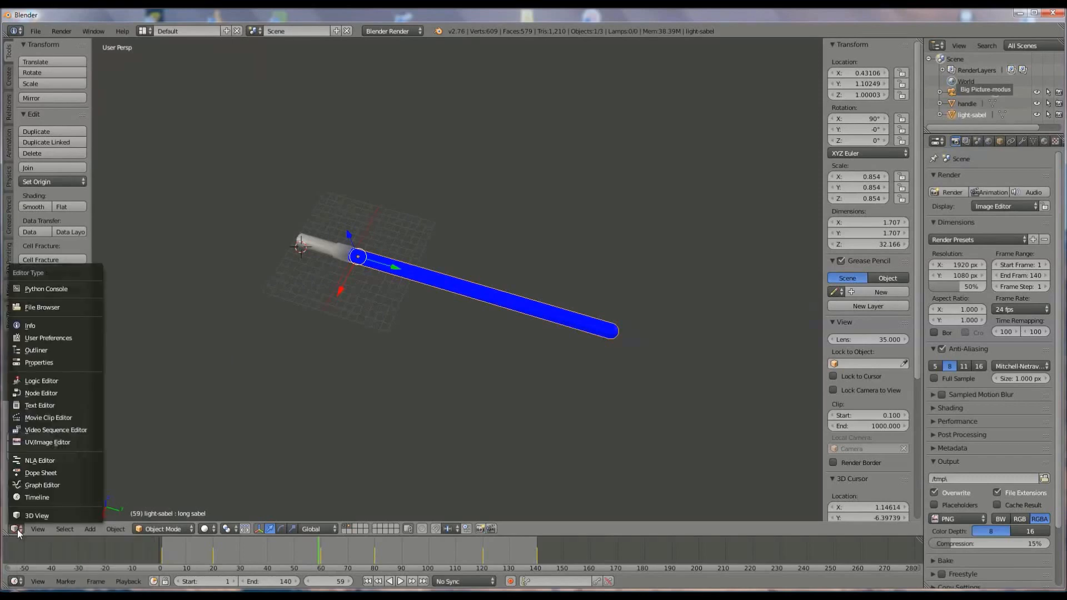
pyautogui.click(47, 396)
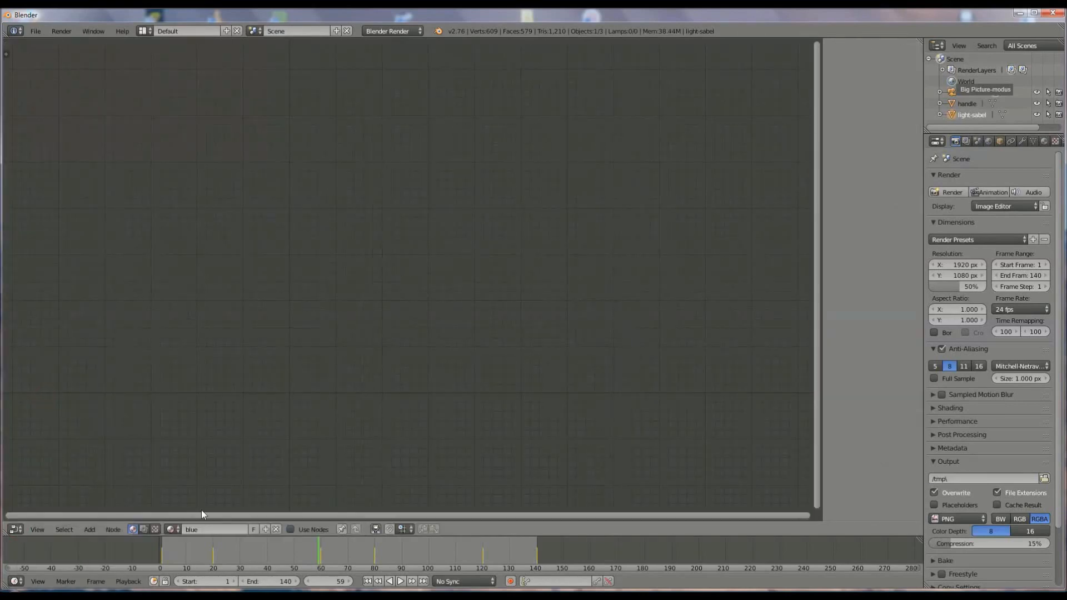
pyautogui.click(143, 530)
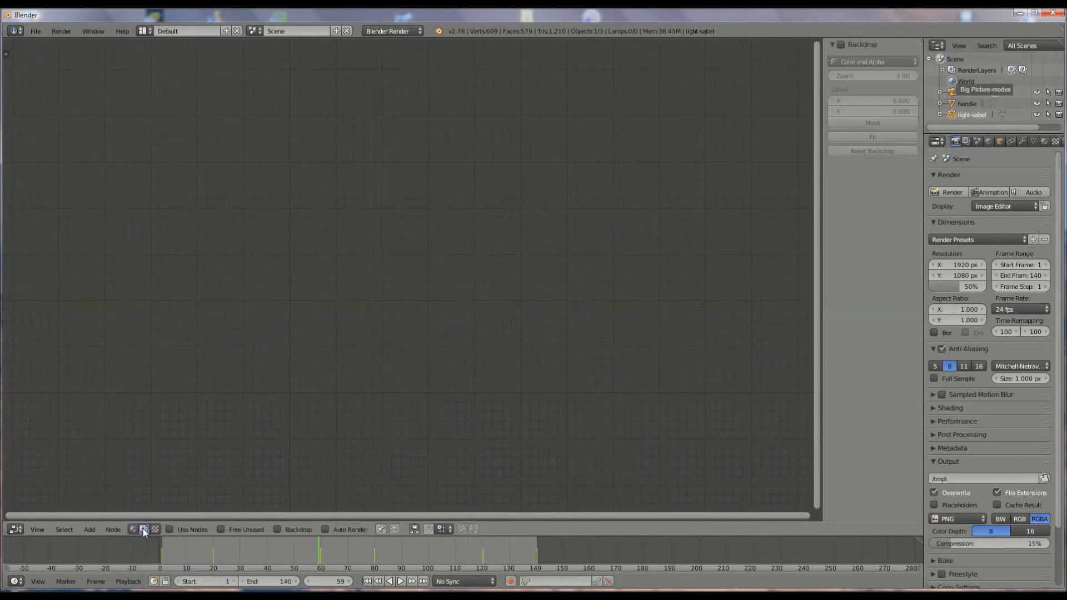
pyautogui.click(170, 529)
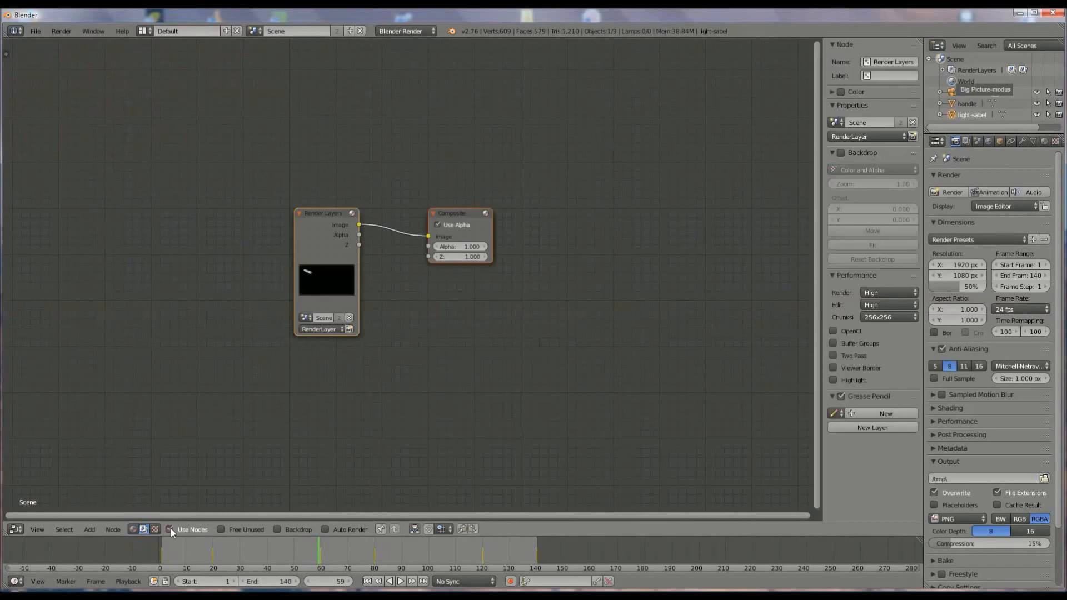
# - Move the Render Layers and Composite nodes apart and keep RenderLayer as the first node's layer
pyautogui.moveTo(328, 213); pyautogui.dragTo(174, 126)
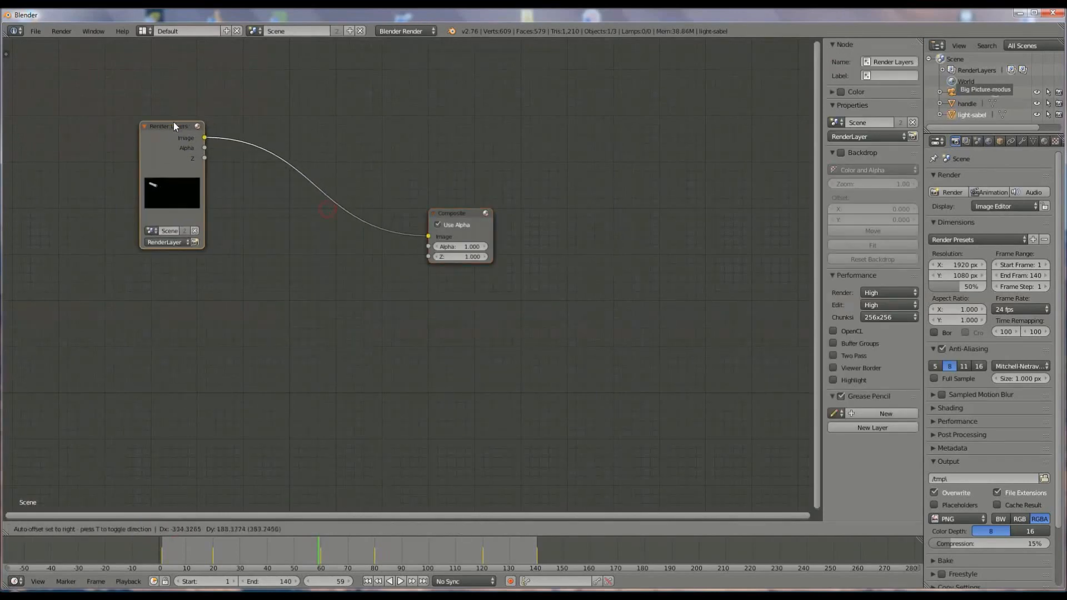
pyautogui.moveTo(459, 216); pyautogui.dragTo(547, 105)
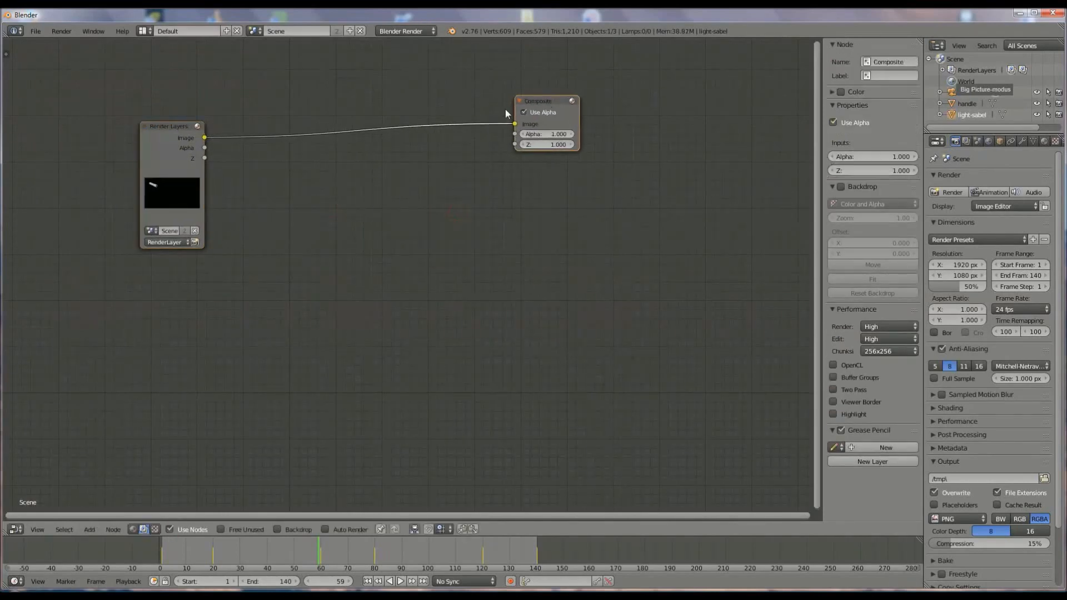
pyautogui.click(185, 242)
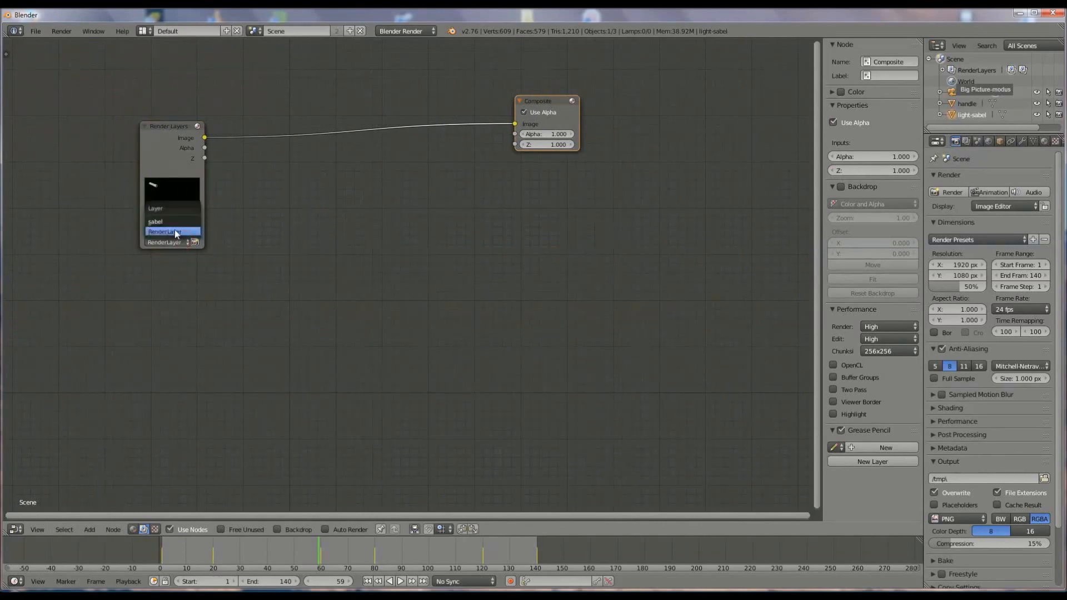
pyautogui.click(177, 232)
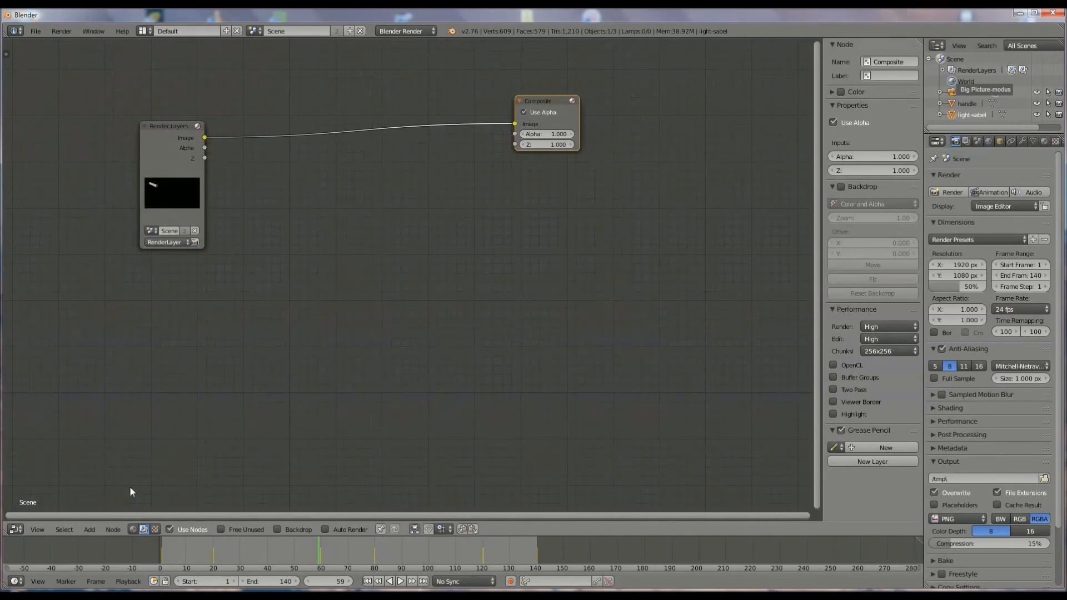
# - Add a second Render Layers node below the first one and set its layer to sabel
pyautogui.click(89, 530)
pyautogui.moveTo(105, 505)
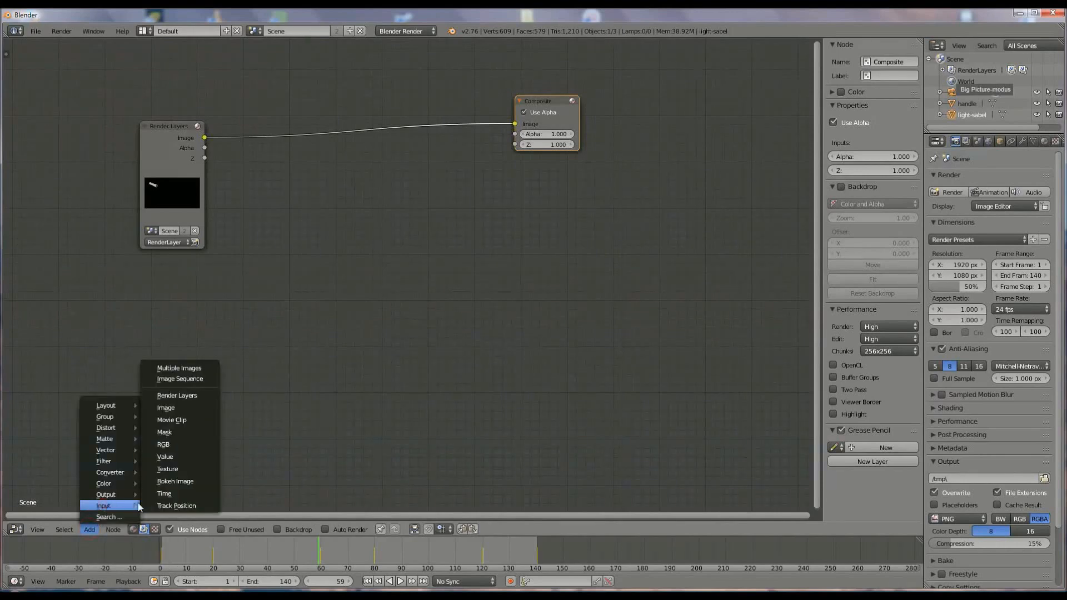
pyautogui.click(190, 396)
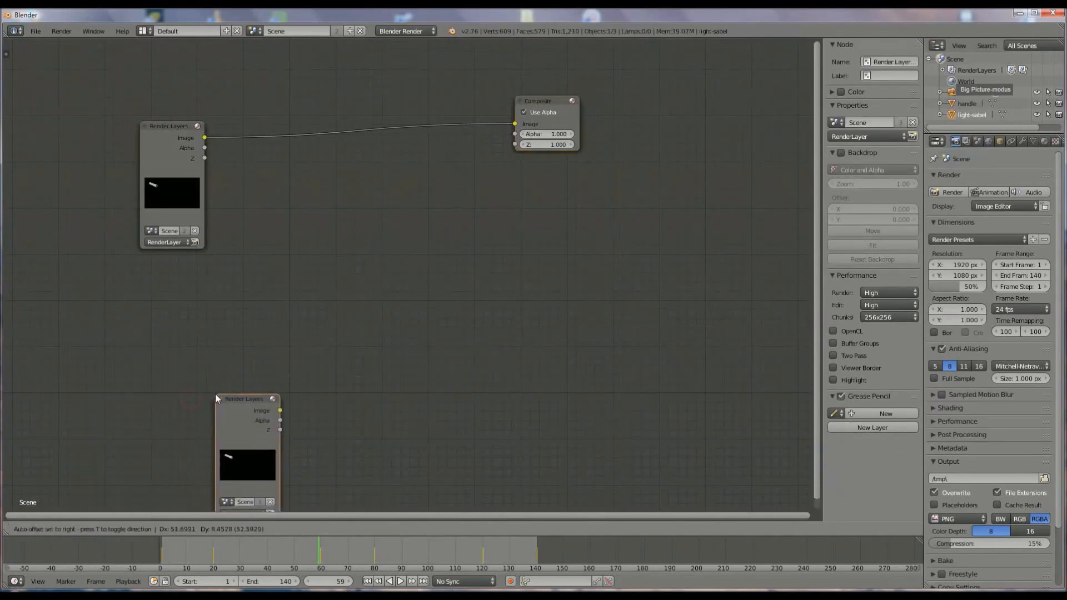
pyautogui.click(134, 305)
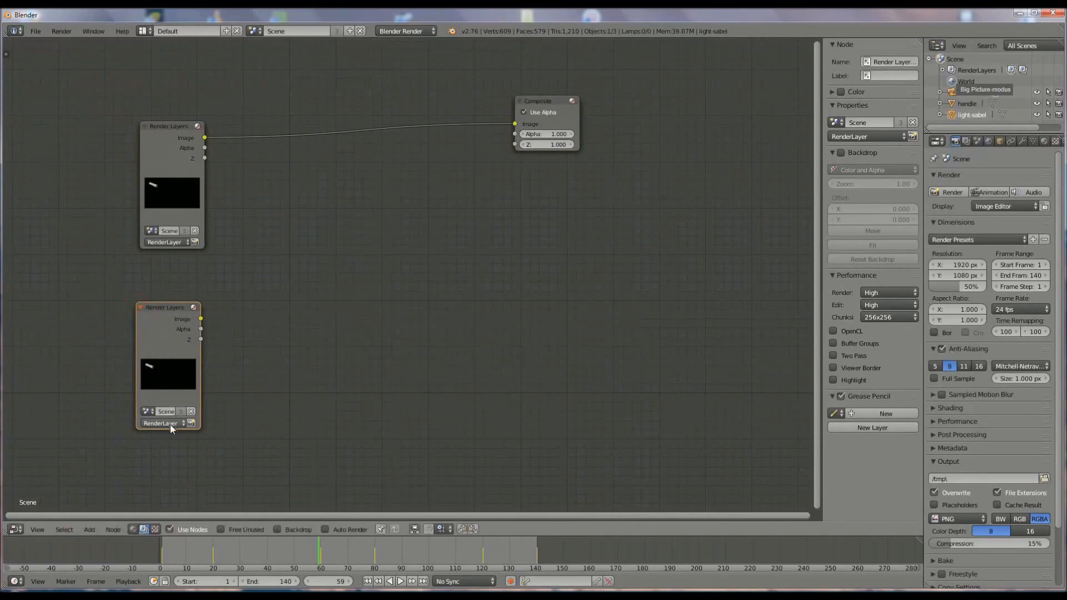
pyautogui.click(170, 424)
pyautogui.click(162, 402)
# - Add a Viewer output node below the Composite node
pyautogui.click(88, 529)
pyautogui.moveTo(113, 504)
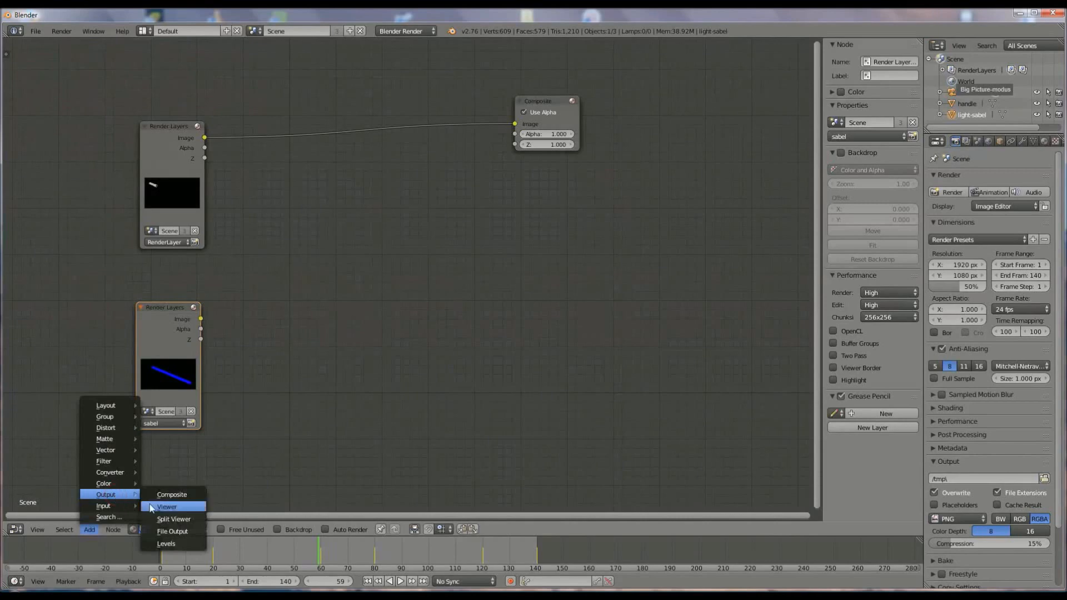
pyautogui.click(167, 505)
pyautogui.click(528, 248)
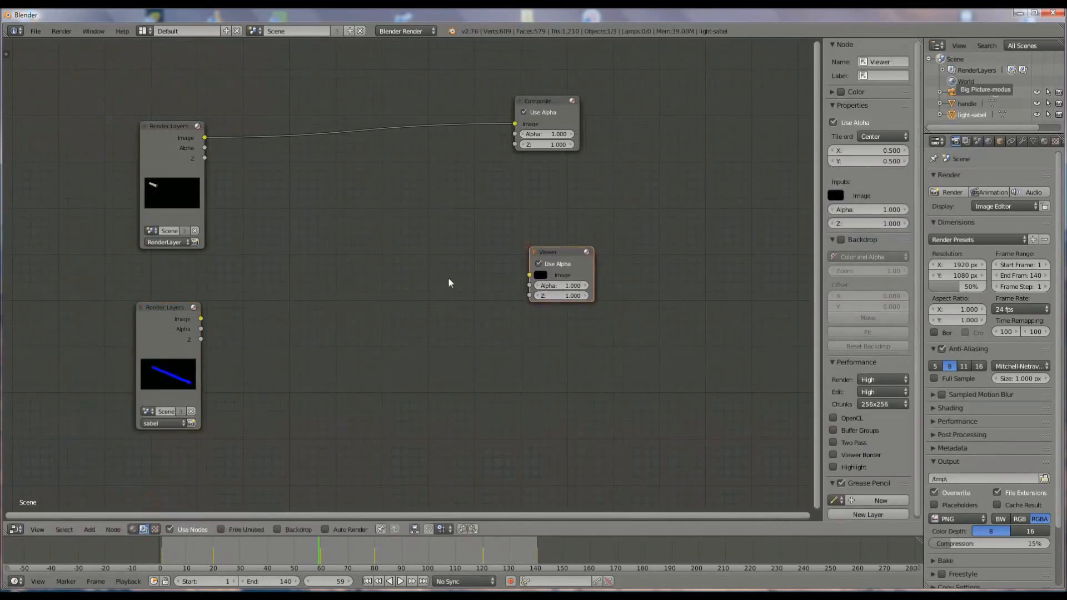
# - Connect the sabel layer's Image output to the Viewer's Image input and enable the backdrop
pyautogui.moveTo(198, 318)
pyautogui.mouseDown()
pyautogui.moveTo(513, 277)
pyautogui.moveTo(213, 318)
pyautogui.mouseUp()
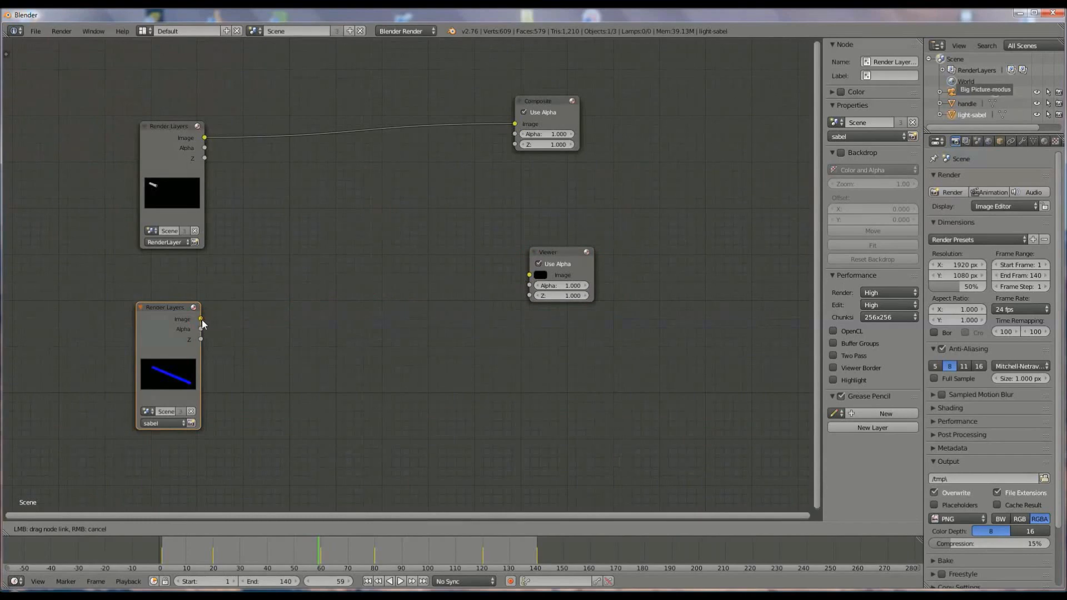
pyautogui.moveTo(201, 319); pyautogui.dragTo(529, 275)
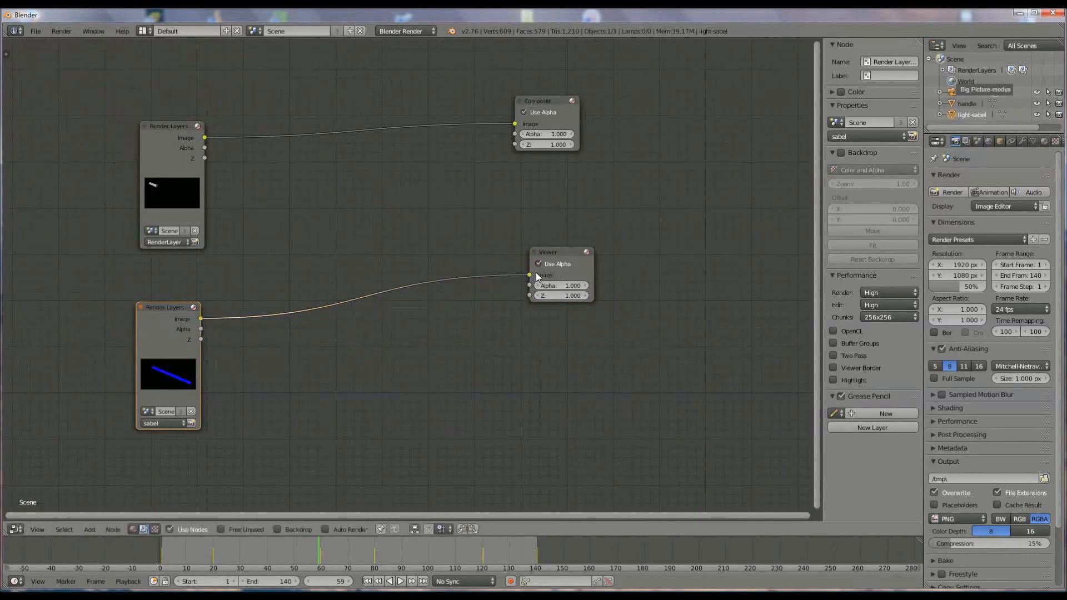
pyautogui.click(277, 529)
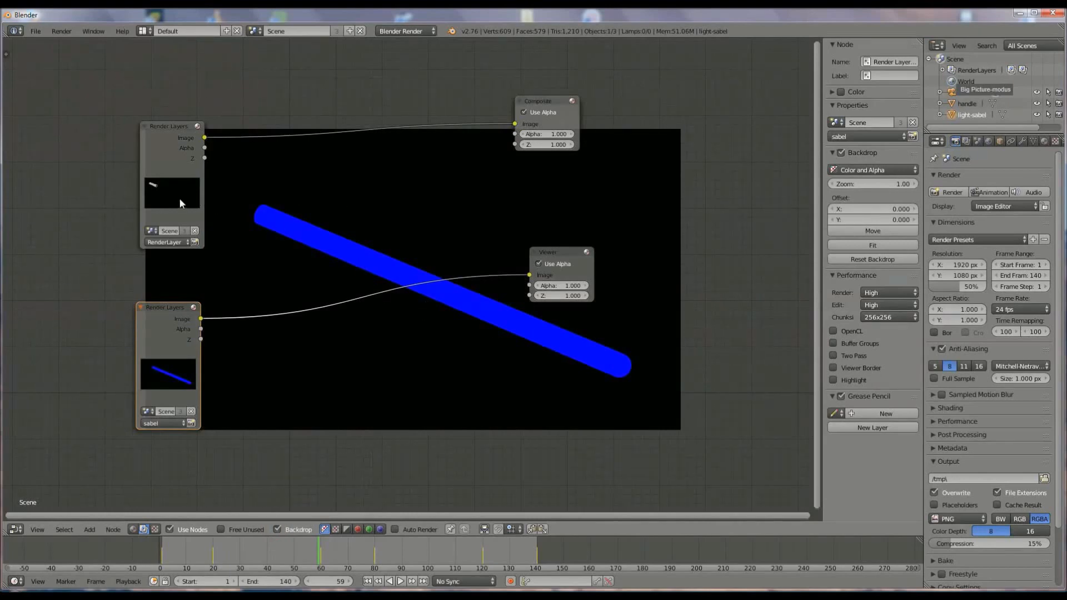
# - Move the Composite and Viewer nodes farther from the Render Layers nodes to make room between them
pyautogui.click(171, 161)
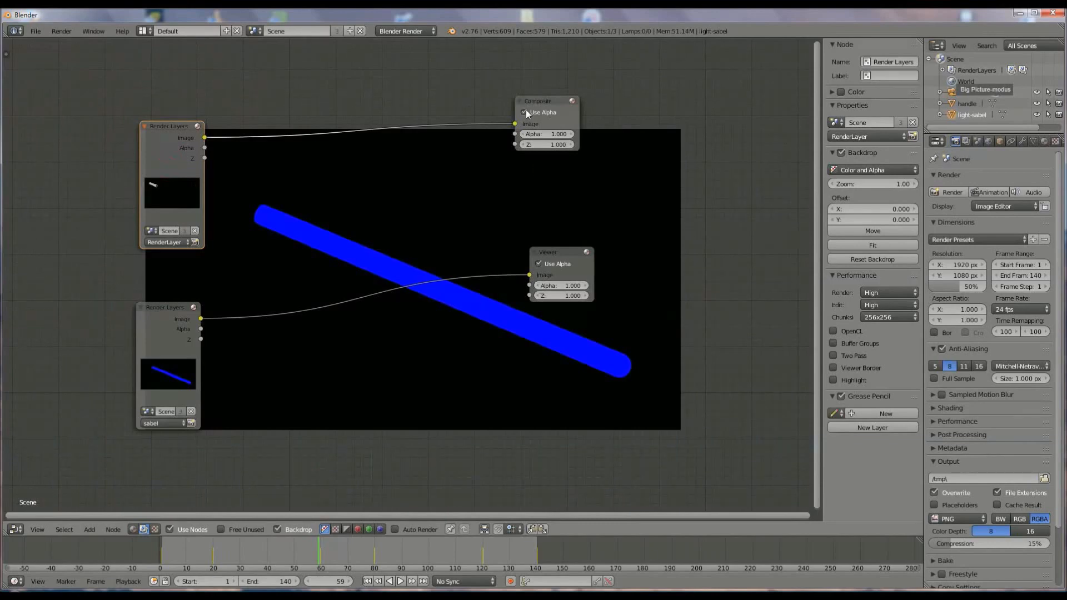
pyautogui.moveTo(532, 101); pyautogui.dragTo(563, 111)
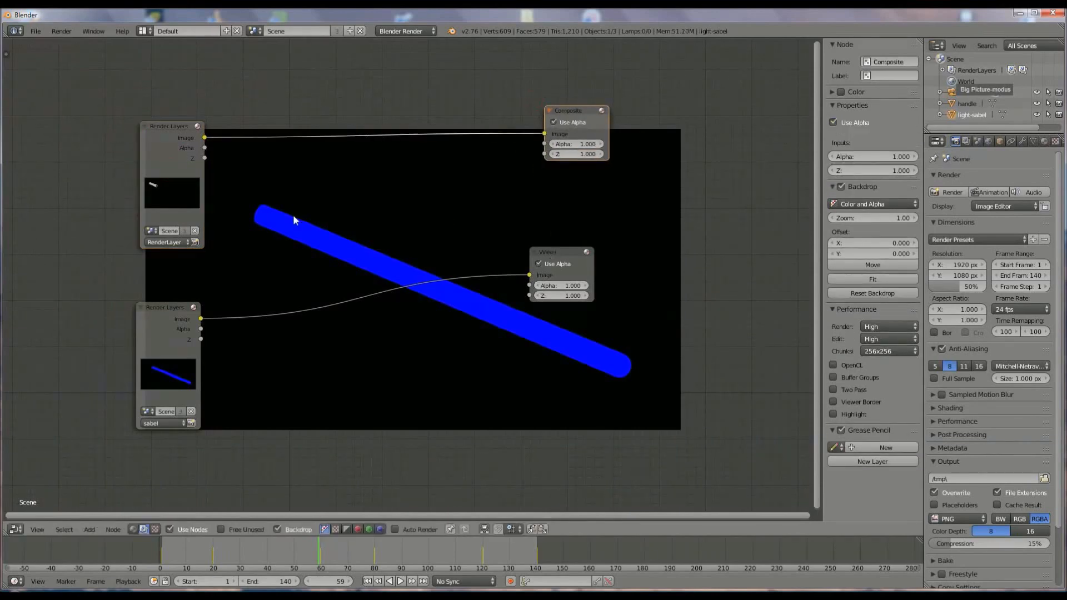
pyautogui.moveTo(565, 250); pyautogui.dragTo(615, 221)
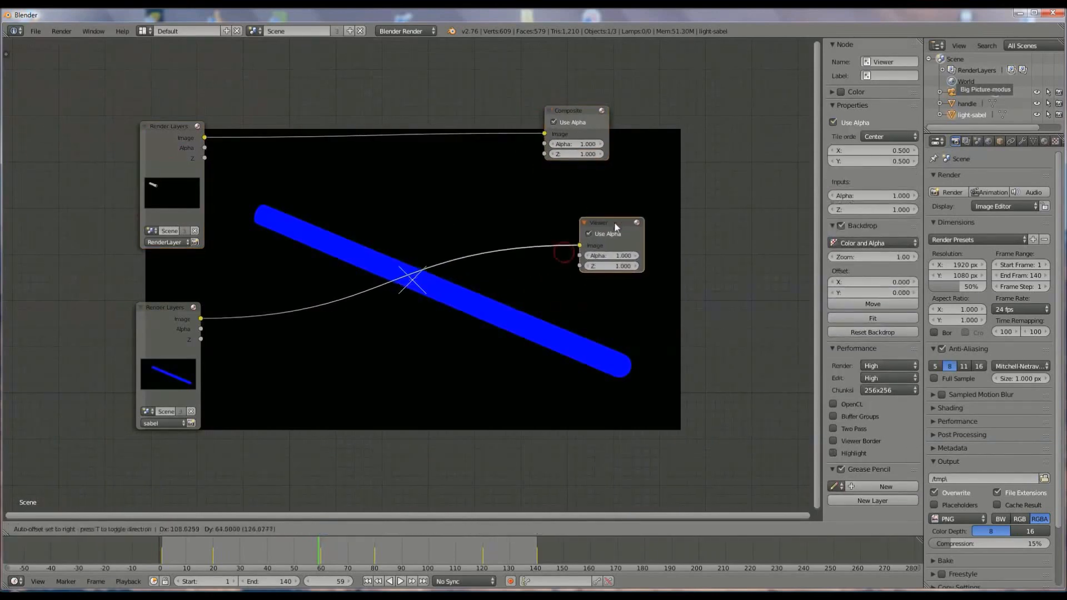
pyautogui.moveTo(565, 109); pyautogui.dragTo(603, 117)
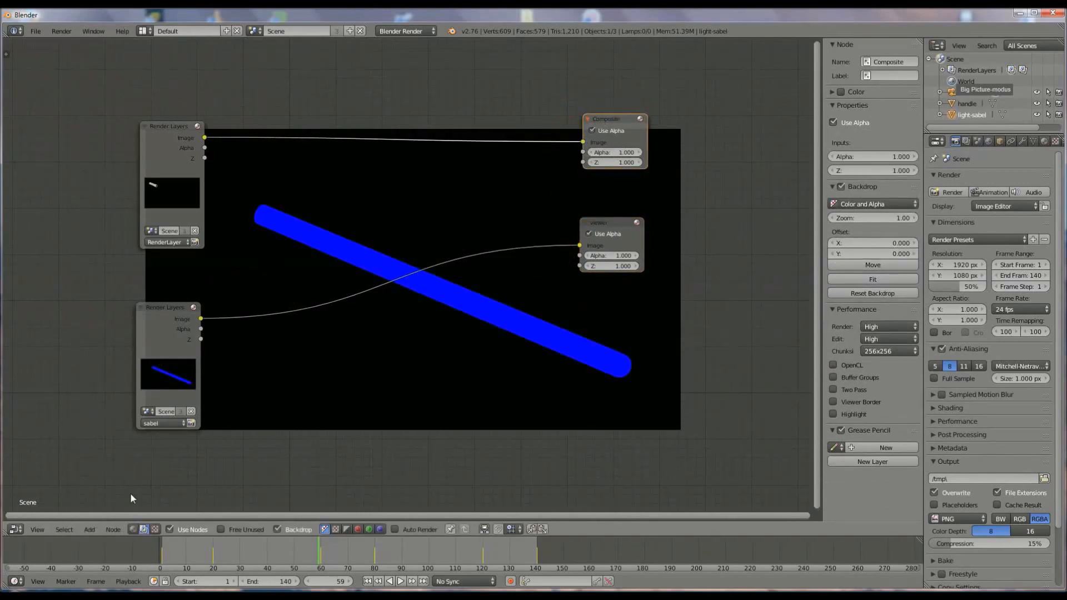
# - Add a Z Combine node between the Render Layers nodes and the output nodes
pyautogui.click(89, 529)
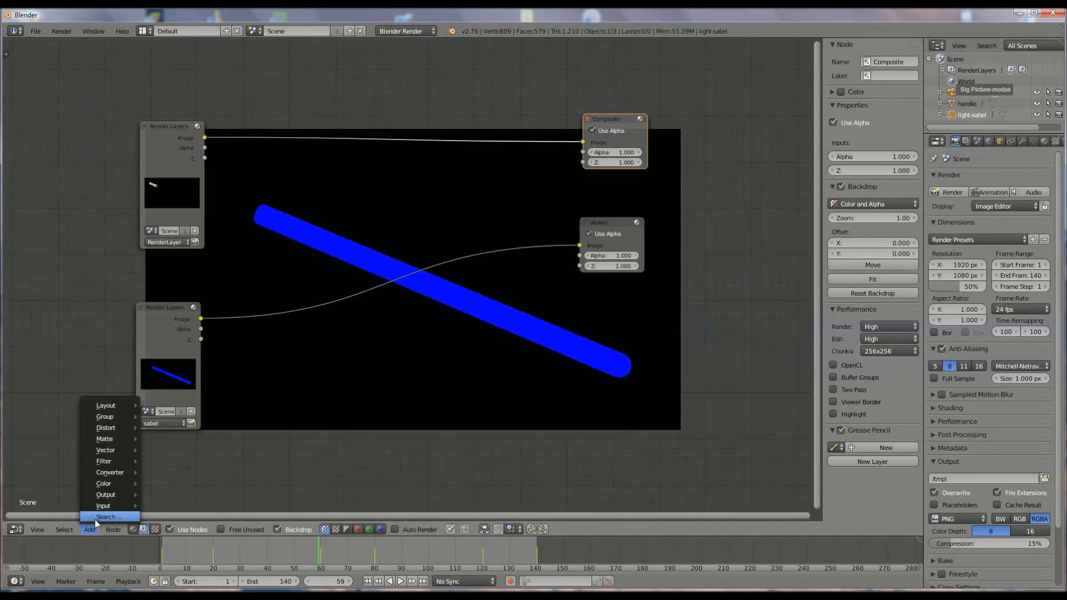
pyautogui.click(95, 519)
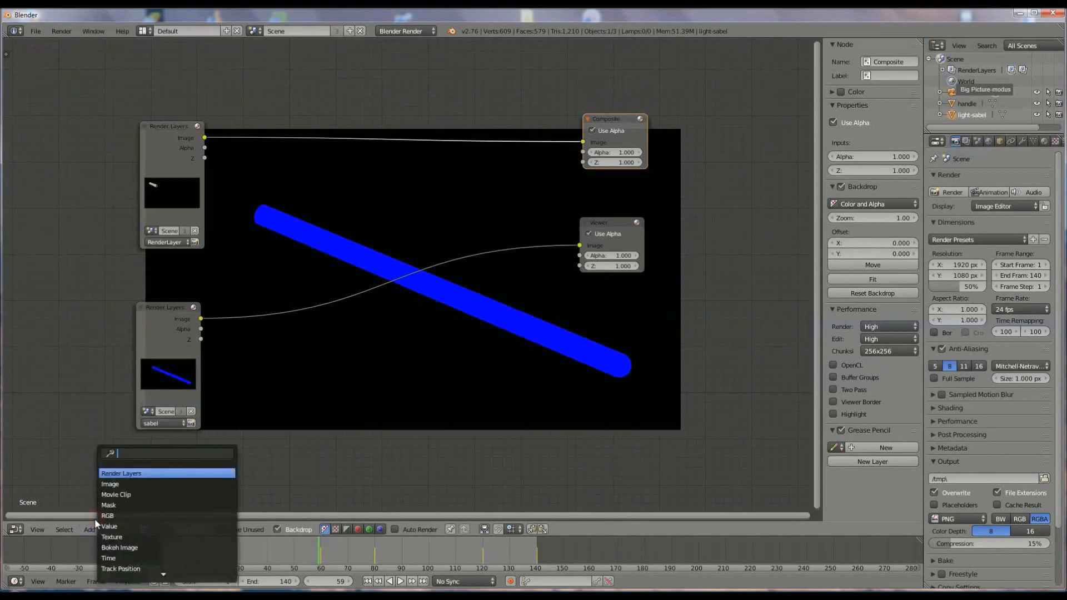
pyautogui.write('z')
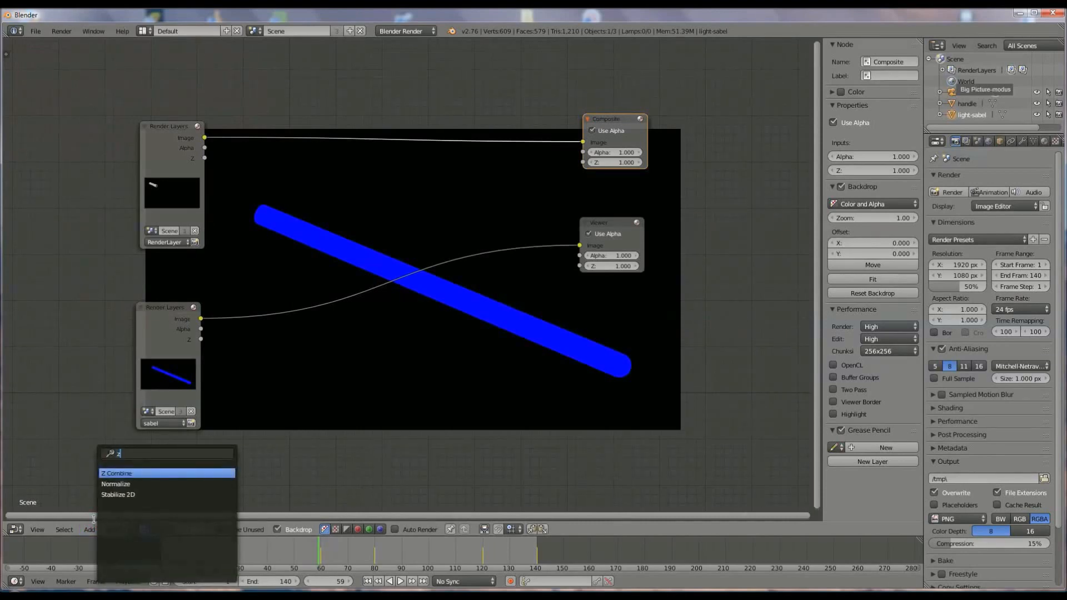
pyautogui.click(111, 474)
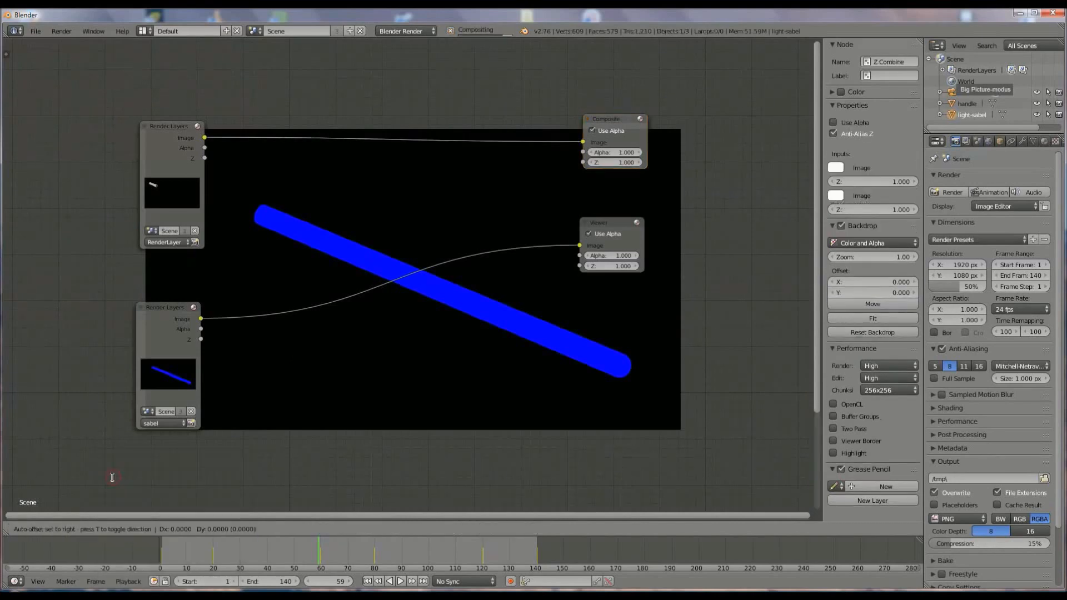
pyautogui.click(519, 43)
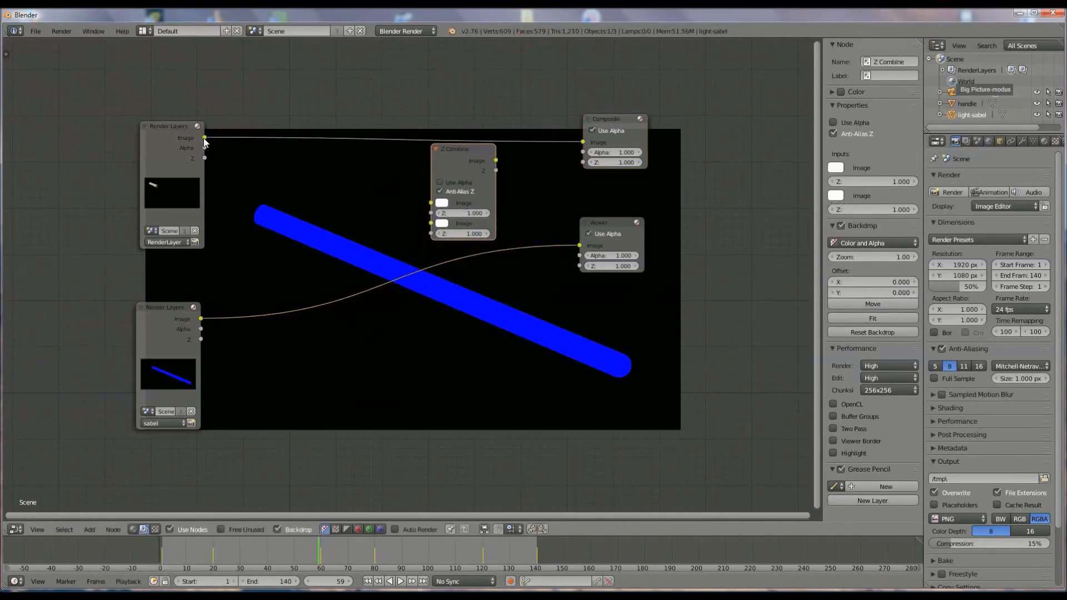
# - Connect the Image and Z outputs of RenderLayer to Z Combine's first input pair and those of sabel to the second pair
pyautogui.moveTo(204, 138); pyautogui.dragTo(431, 203)
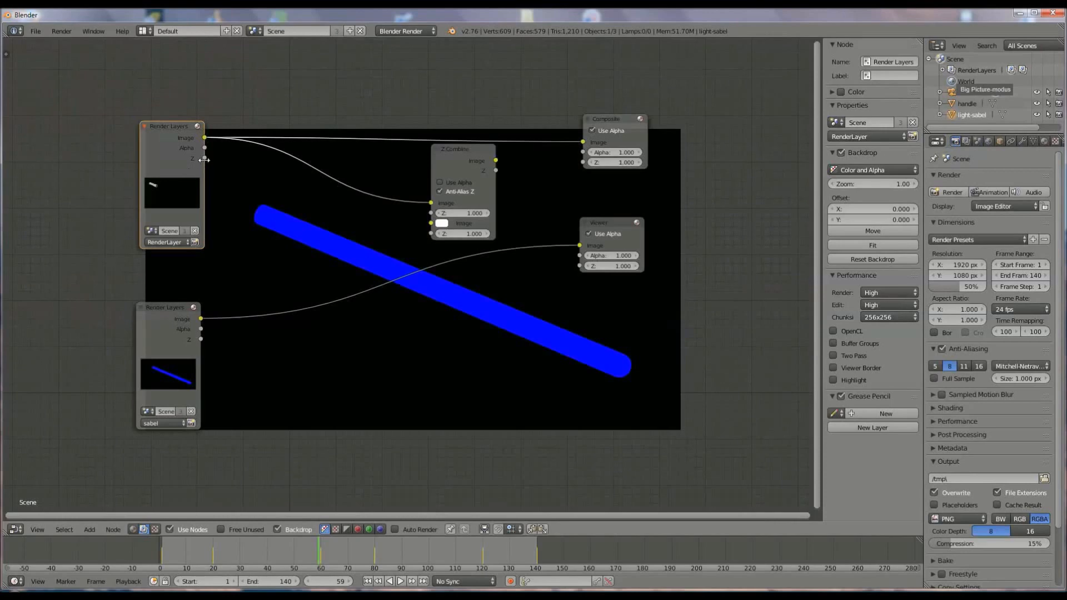
pyautogui.moveTo(204, 159); pyautogui.dragTo(431, 213)
pyautogui.moveTo(201, 319); pyautogui.dragTo(431, 223)
pyautogui.moveTo(201, 339); pyautogui.dragTo(432, 233)
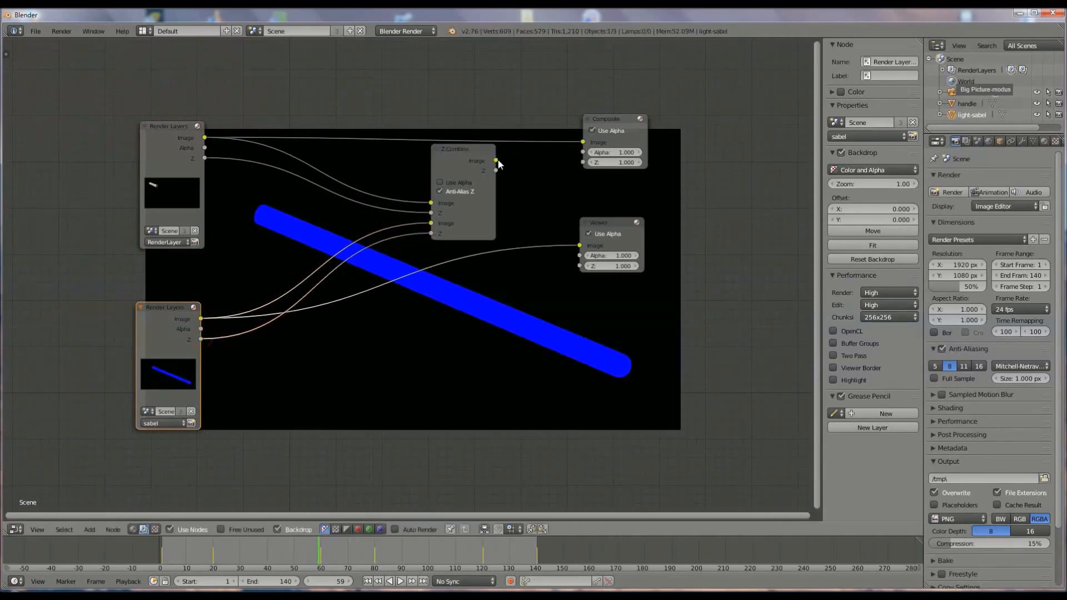
# - Connect Z Combine's Image and Z outputs to the matching inputs of both the Composite and Viewer nodes
pyautogui.moveTo(495, 161); pyautogui.dragTo(583, 163)
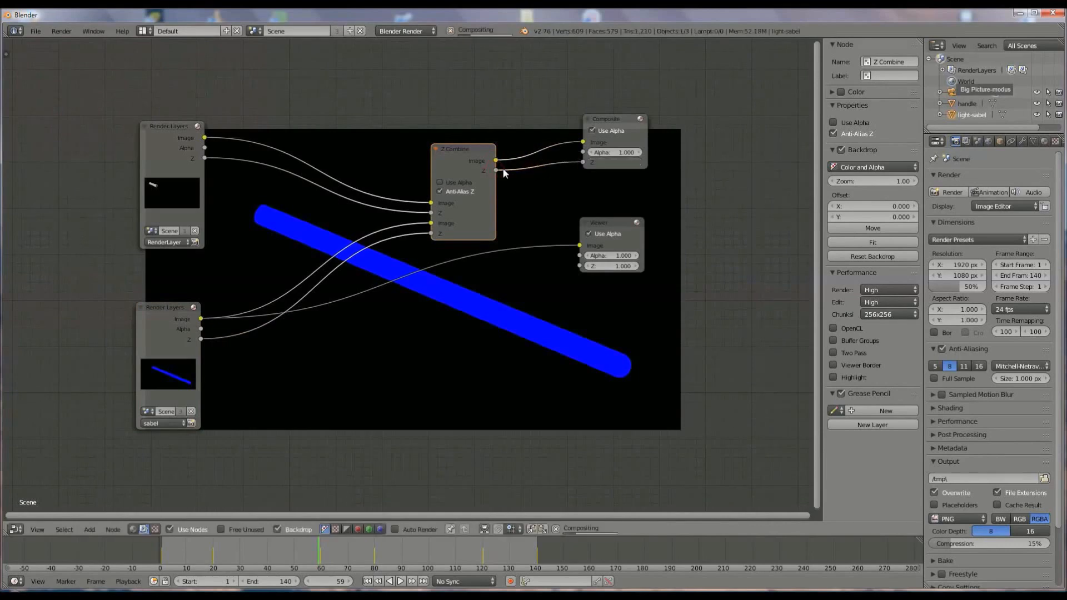
pyautogui.moveTo(495, 161); pyautogui.dragTo(580, 245)
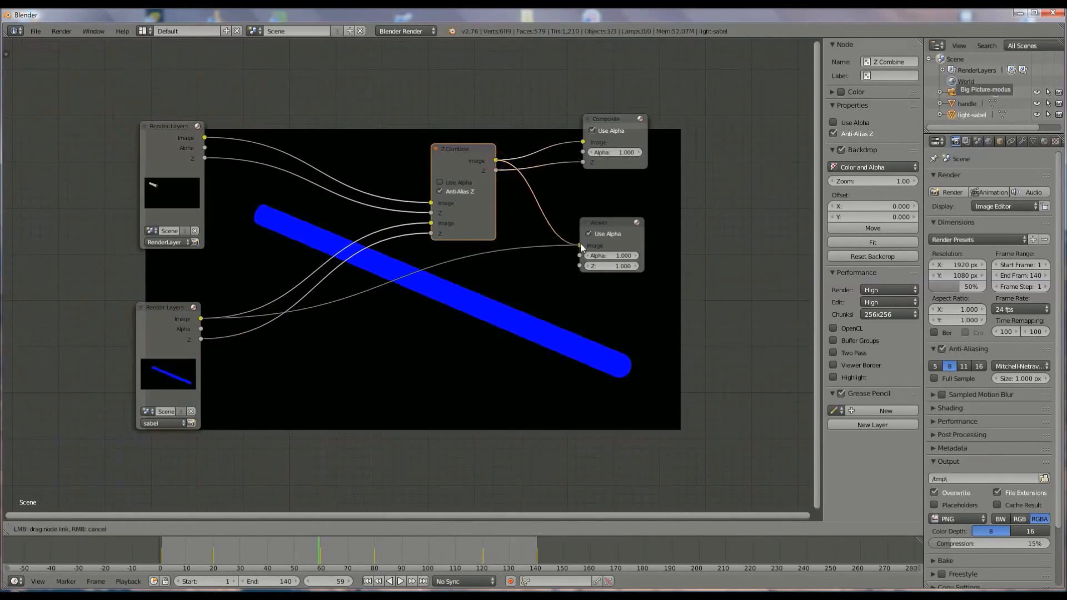
pyautogui.moveTo(496, 170); pyautogui.dragTo(579, 265)
# - Spread the Render Layers, Z Combine, Composite and Viewer nodes outward to clear the backdrop image
pyautogui.moveTo(170, 133); pyautogui.dragTo(110, 97)
pyautogui.moveTo(158, 307); pyautogui.dragTo(81, 322)
pyautogui.click(461, 149)
pyautogui.moveTo(460, 129); pyautogui.dragTo(455, 68)
pyautogui.moveTo(611, 124); pyautogui.dragTo(626, 61)
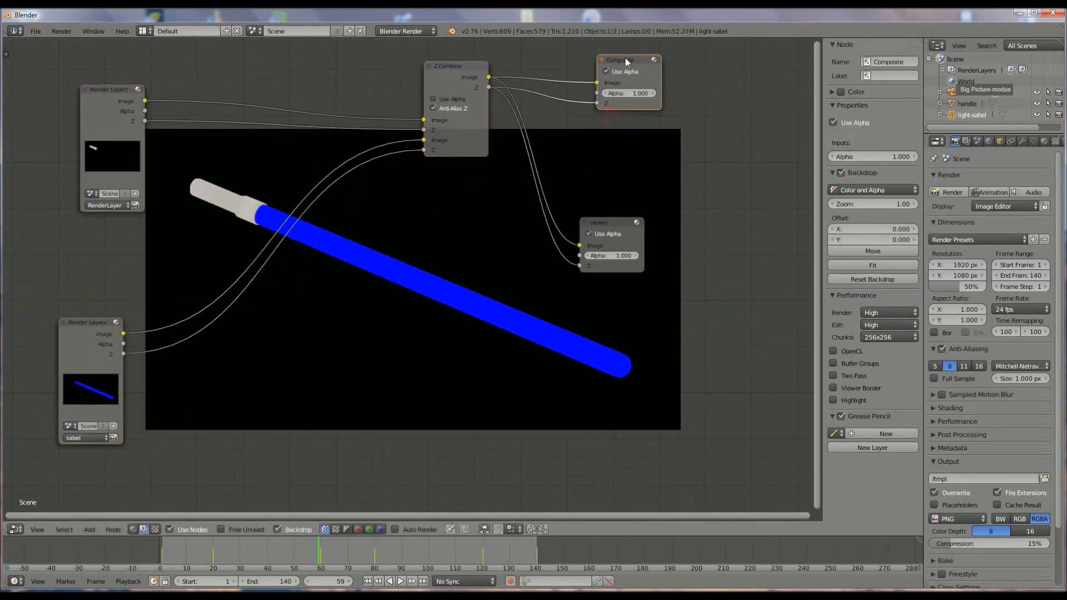
pyautogui.moveTo(616, 228); pyautogui.dragTo(652, 174)
pyautogui.click(652, 135)
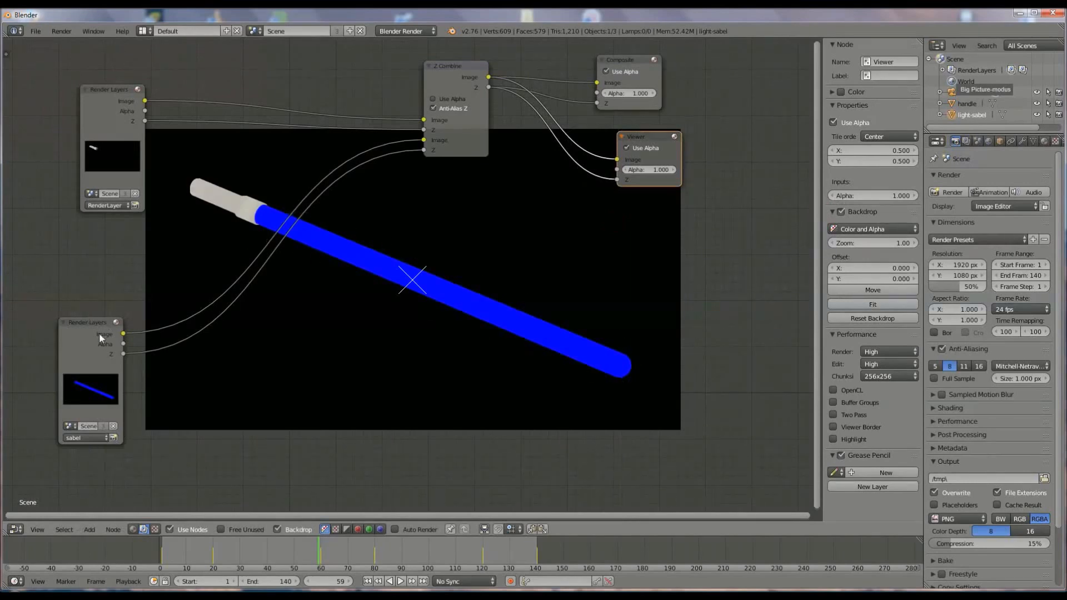
# - Add a Fast Gaussian Blur node and link it between the sabel layer's Image output and Z Combine's second Image input
pyautogui.click(90, 529)
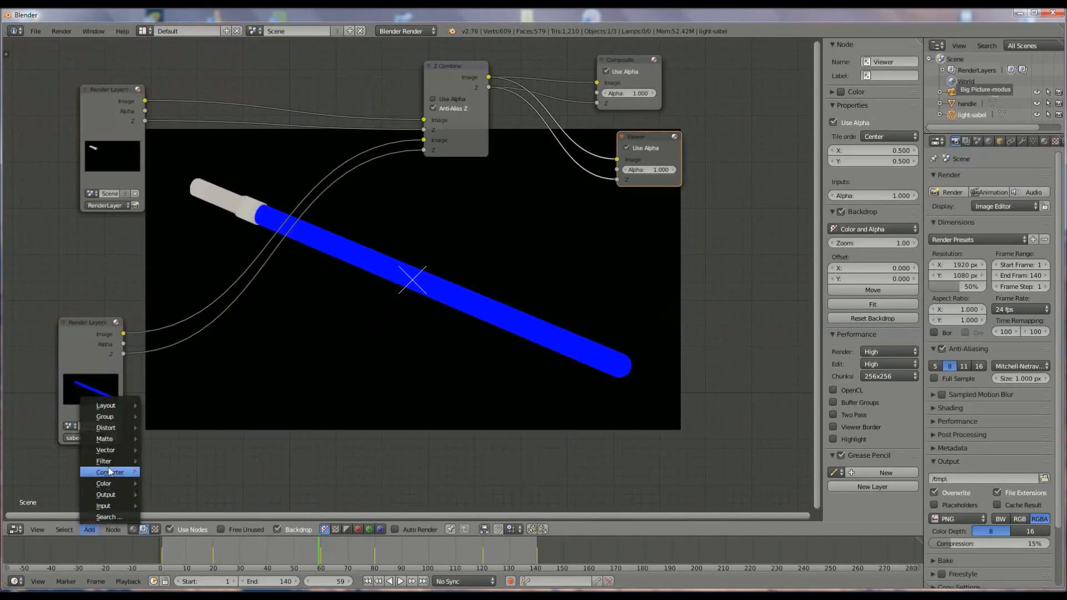
pyautogui.moveTo(111, 461)
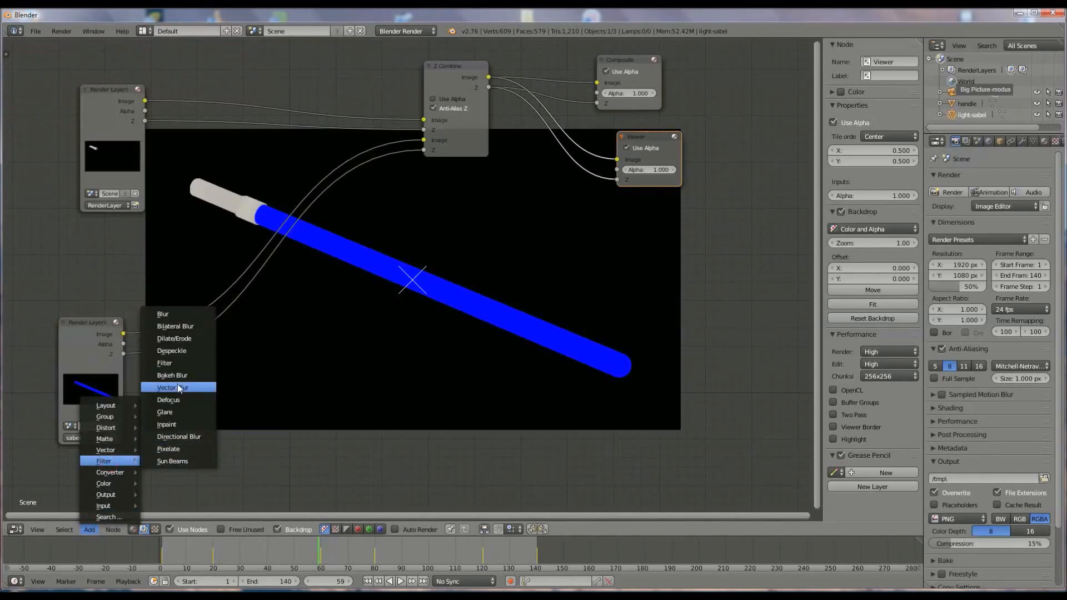
pyautogui.click(182, 315)
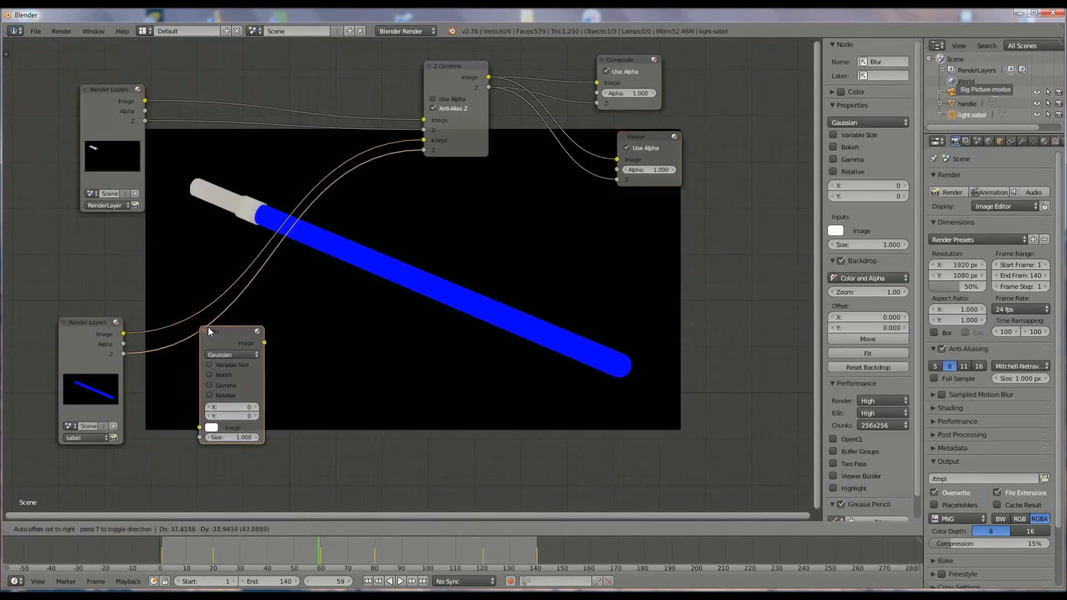
pyautogui.click(217, 323)
pyautogui.click(240, 353)
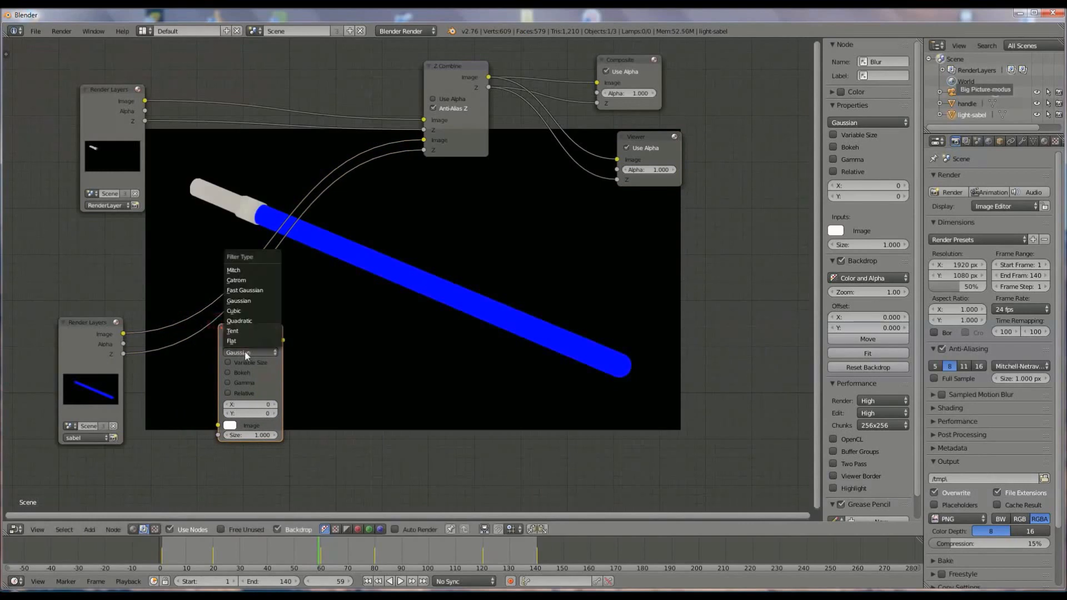
pyautogui.click(257, 290)
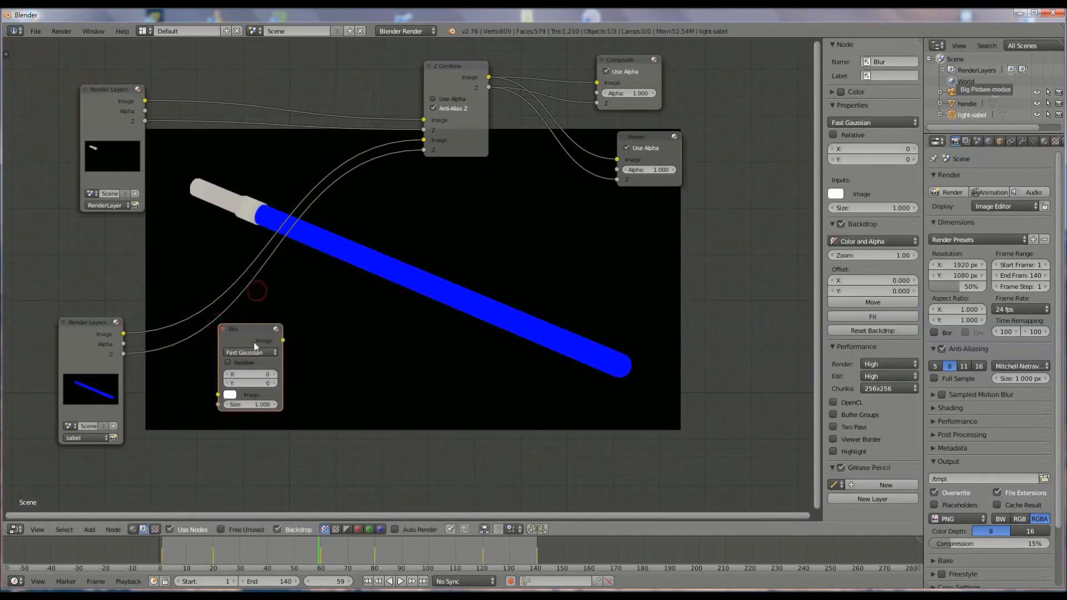
pyautogui.moveTo(123, 334); pyautogui.dragTo(218, 395)
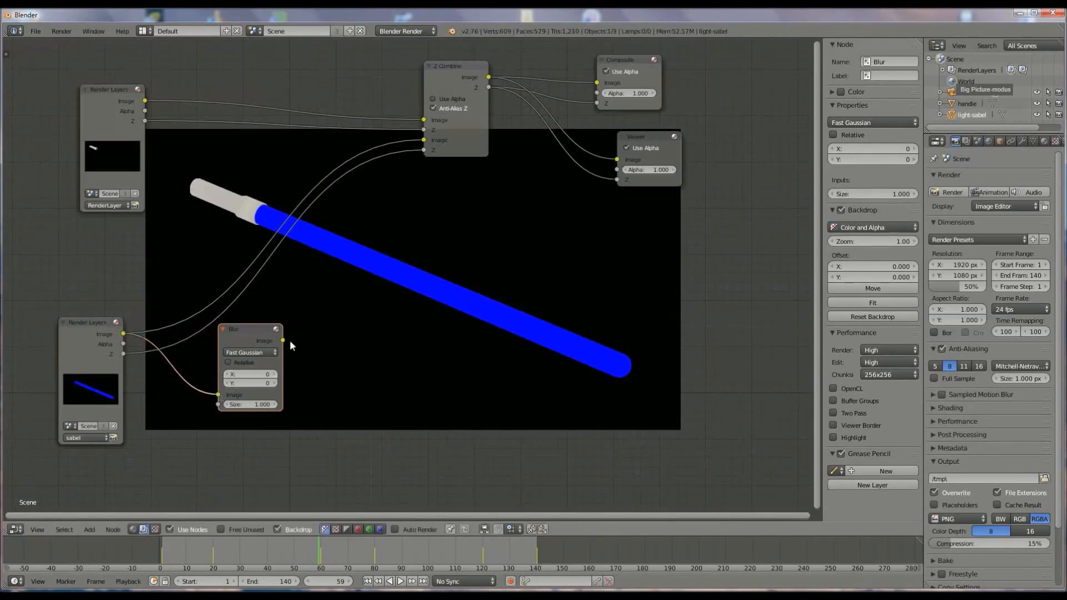
pyautogui.moveTo(284, 340); pyautogui.dragTo(422, 142)
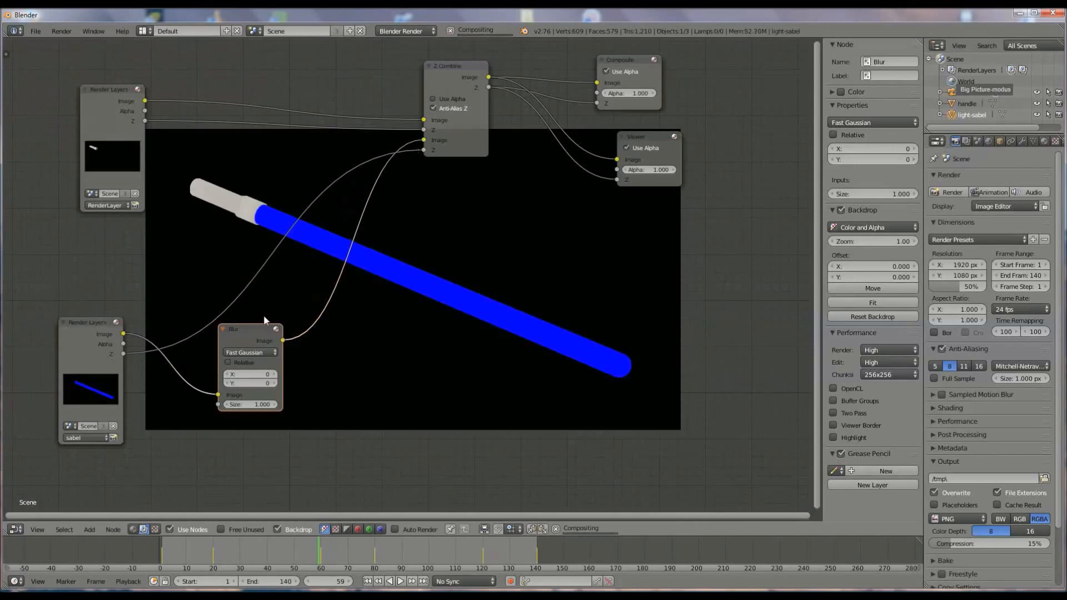
# - Set the Blur node's X and Y values to 40
pyautogui.click(257, 376)
pyautogui.write('40')
pyautogui.press('Return')
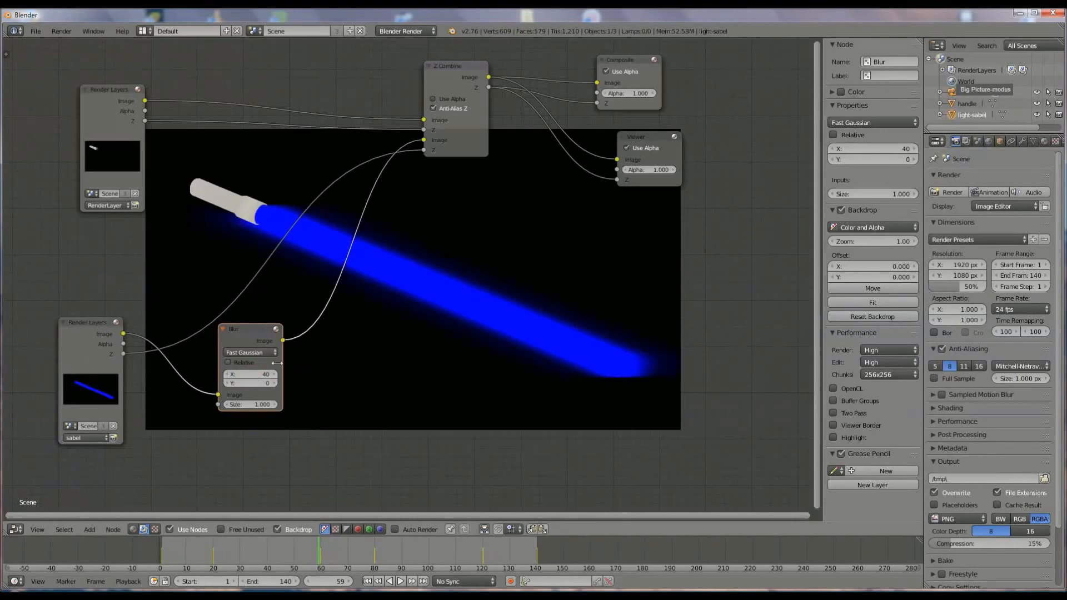
pyautogui.click(267, 384)
pyautogui.write('40')
pyautogui.press('Return')
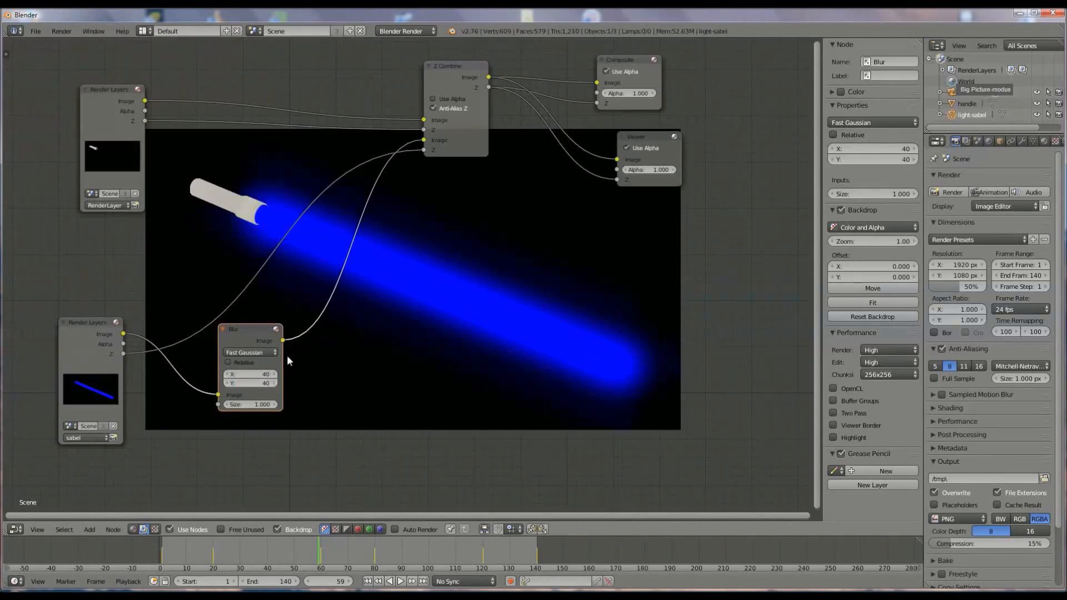
# - Try Blur sizes of 2 and 0.5, and set the size back to 1
pyautogui.click(258, 405)
pyautogui.write('2')
pyautogui.press('Return')
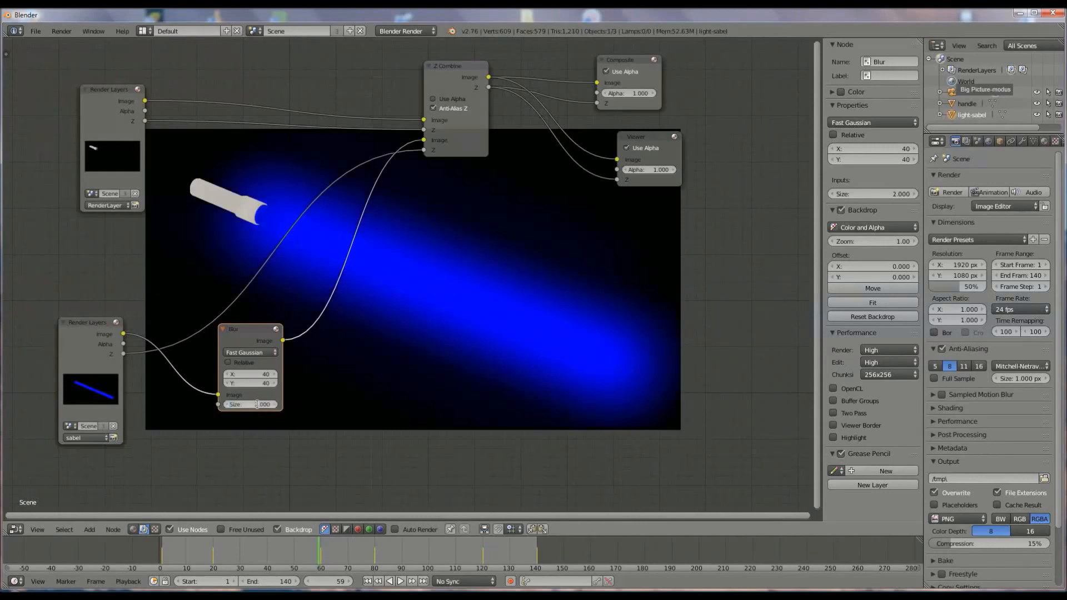
pyautogui.click(257, 404)
pyautogui.write('0.5')
pyautogui.press('Return')
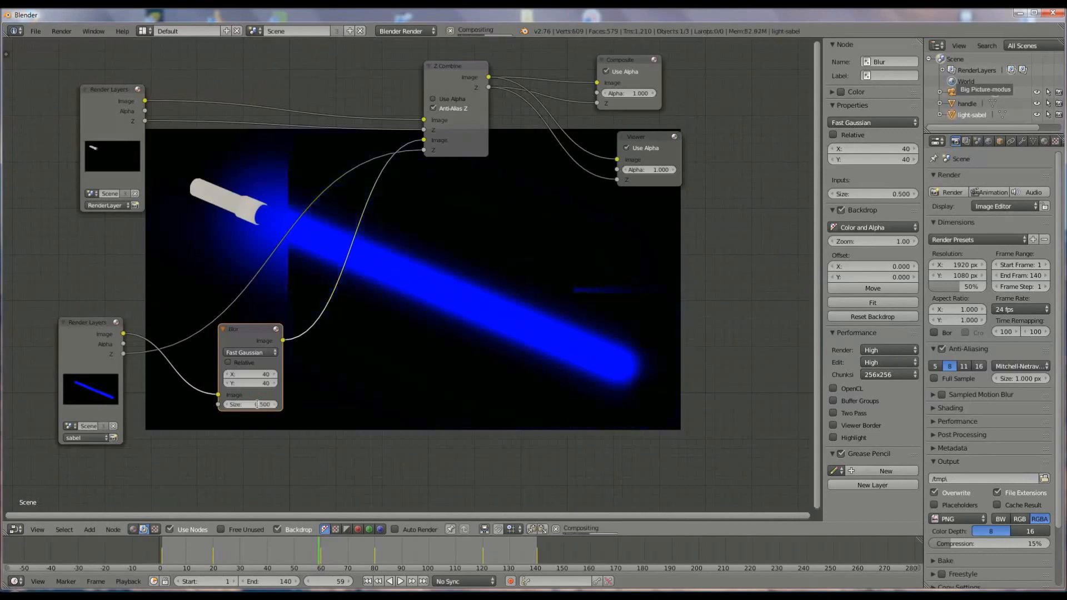
pyautogui.click(256, 404)
pyautogui.write('1')
pyautogui.press('Return')
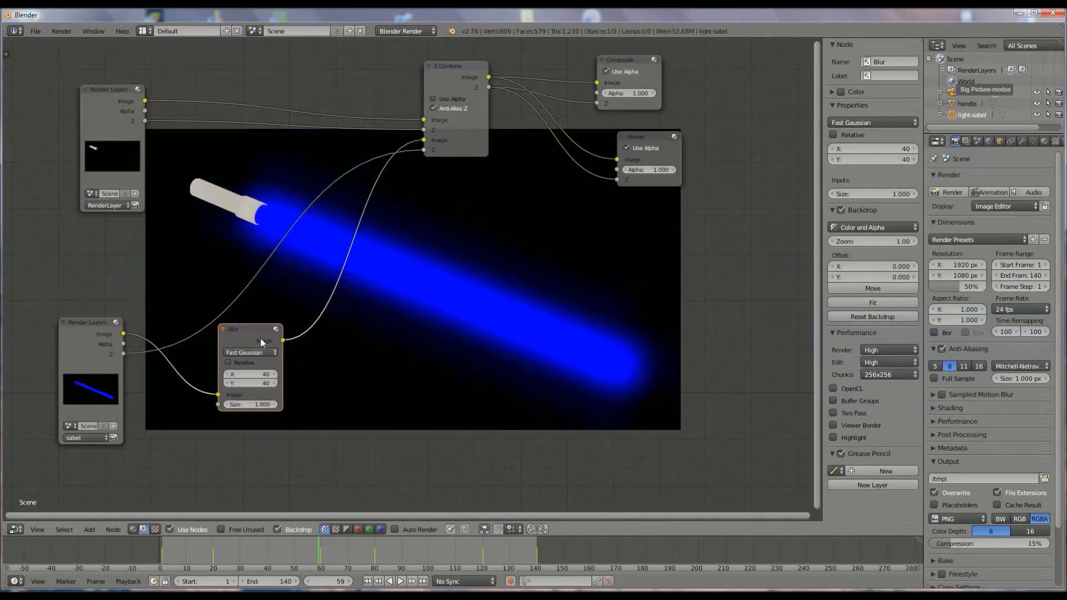
# - Move the Blur node closer to the sabel layer and insert a Mix node on the link between Blur and Z Combine
pyautogui.moveTo(260, 332); pyautogui.dragTo(233, 341)
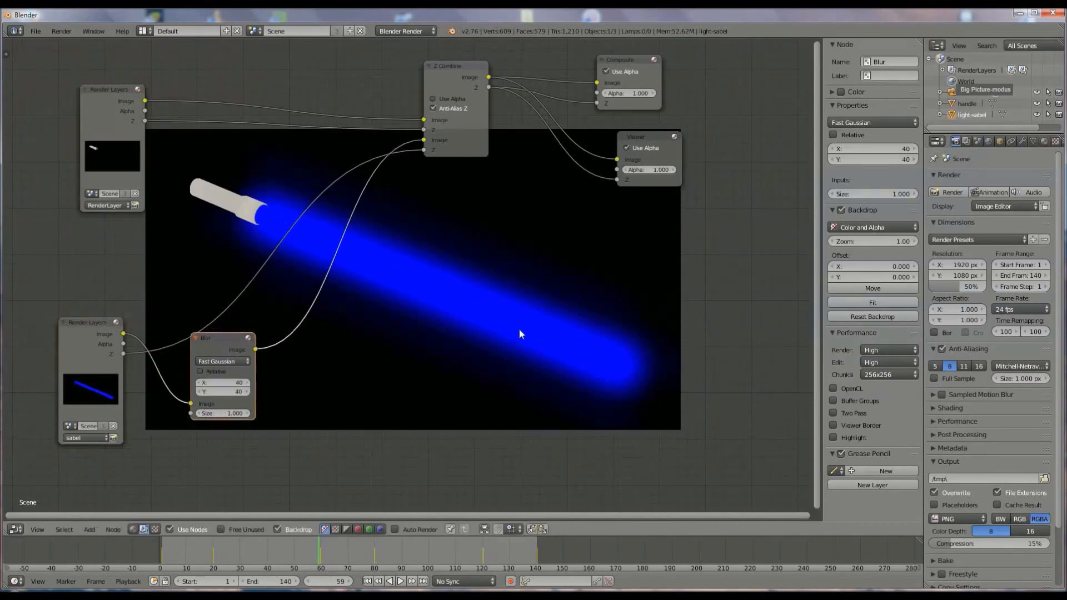
pyautogui.click(90, 529)
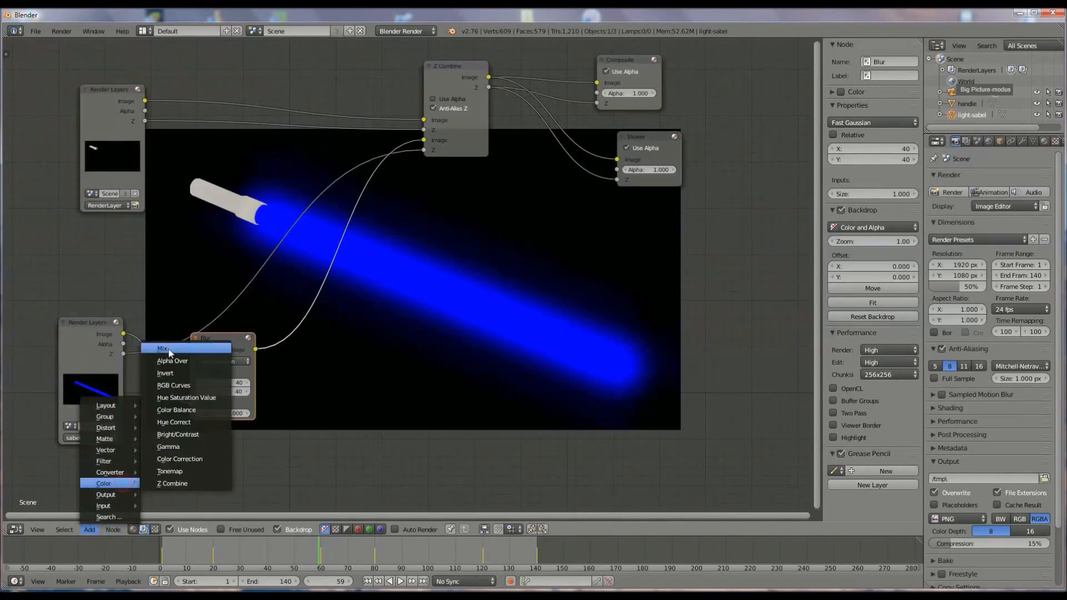
pyautogui.click(195, 347)
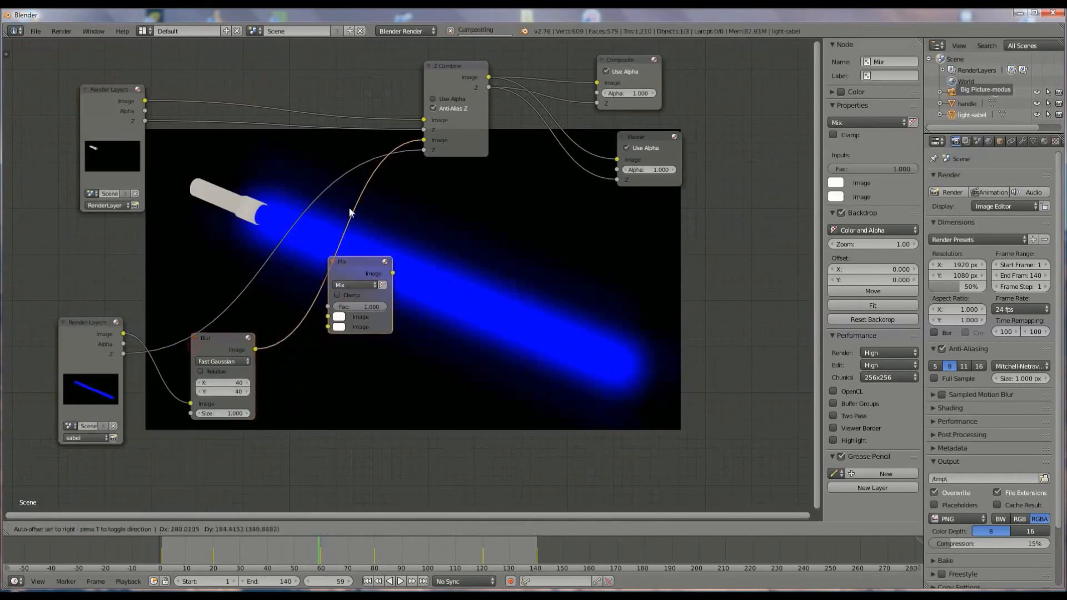
pyautogui.click(321, 230)
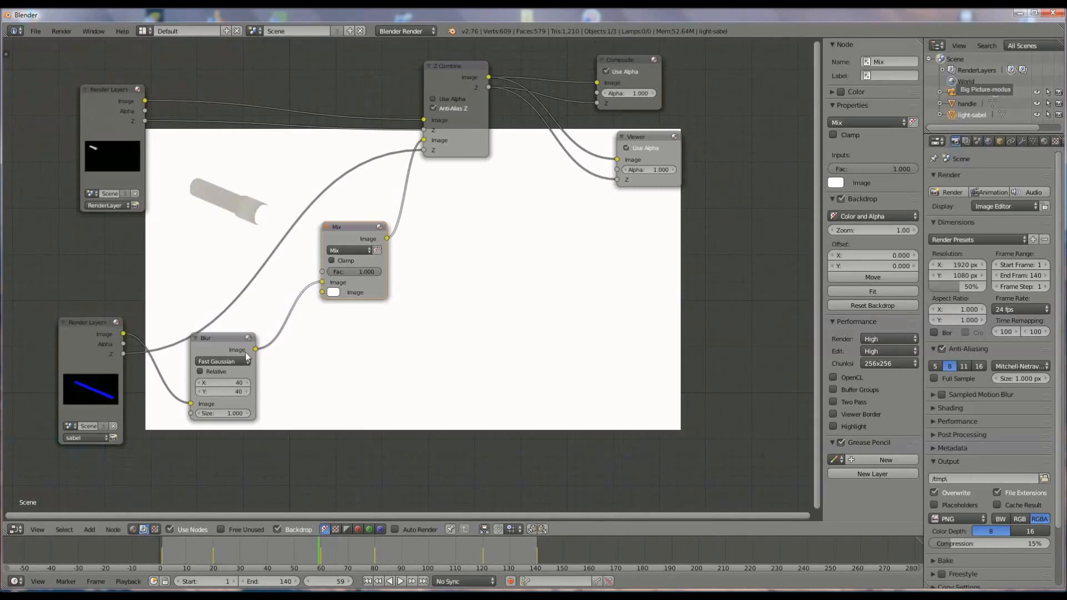
# - Connect the sabel Image to Mix's first Image input and the Blur output to its second, with Fac at about 0.518
pyautogui.moveTo(255, 349); pyautogui.dragTo(323, 294)
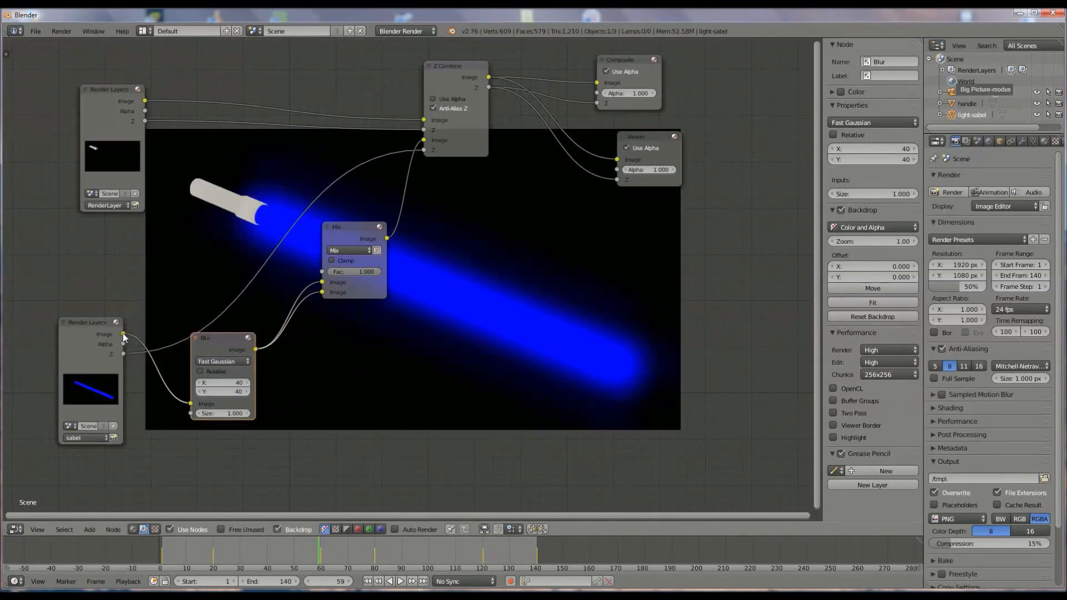
pyautogui.moveTo(123, 334); pyautogui.dragTo(320, 273)
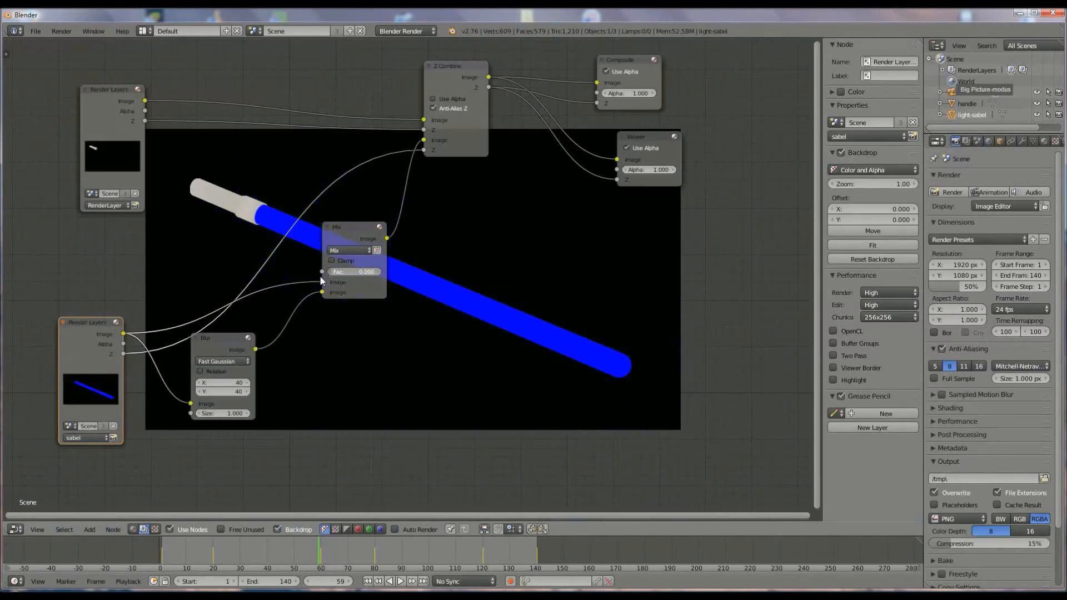
pyautogui.moveTo(322, 275); pyautogui.dragTo(358, 272)
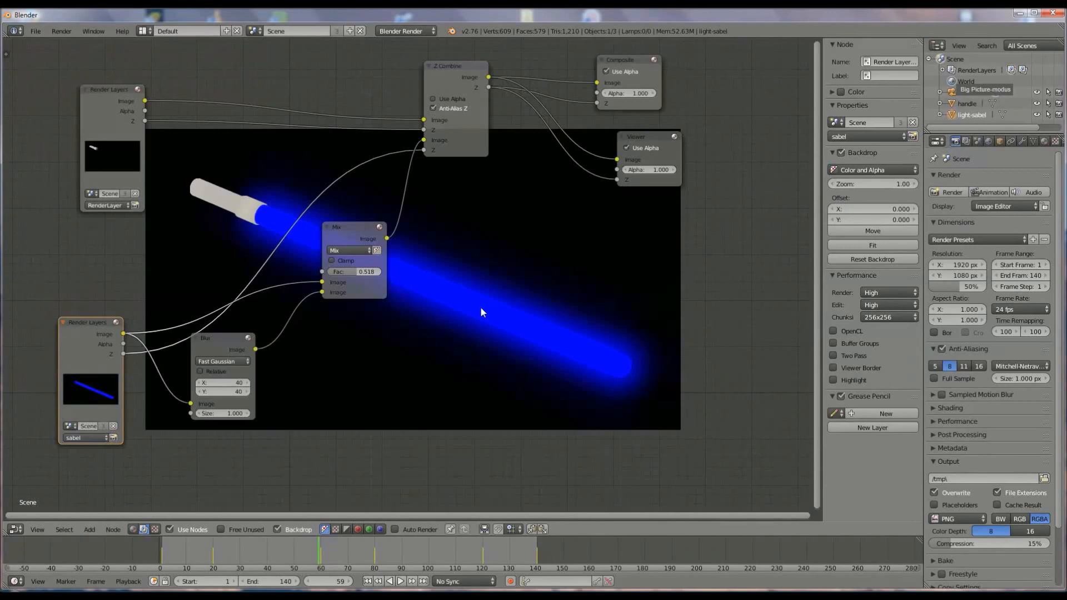
# - Switch the node editor area to the 3D View and render a still image of the current frame
pyautogui.click(15, 531)
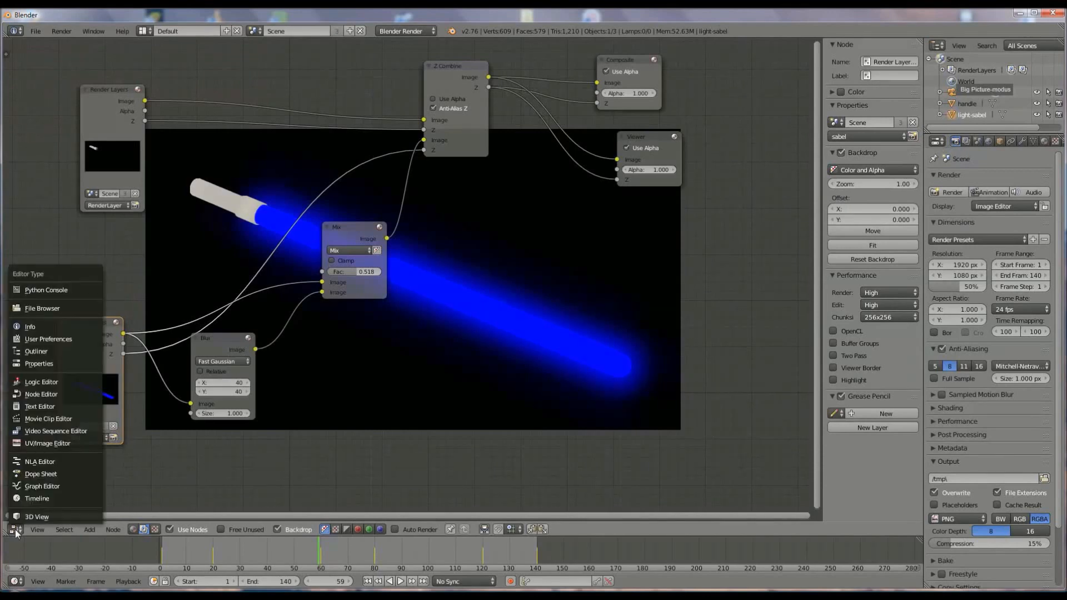
pyautogui.click(20, 520)
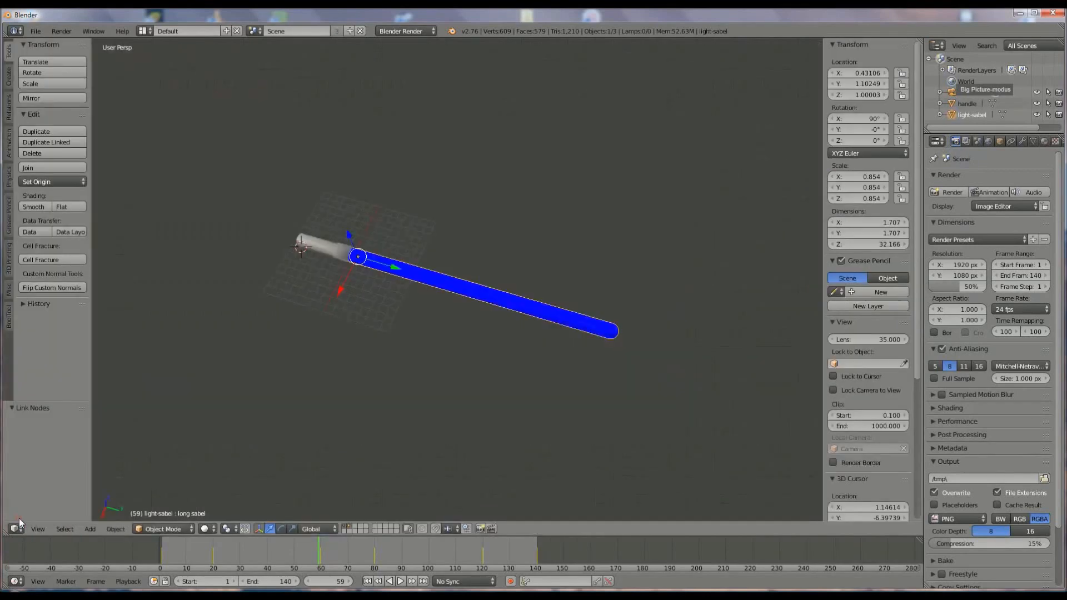
pyautogui.click(953, 192)
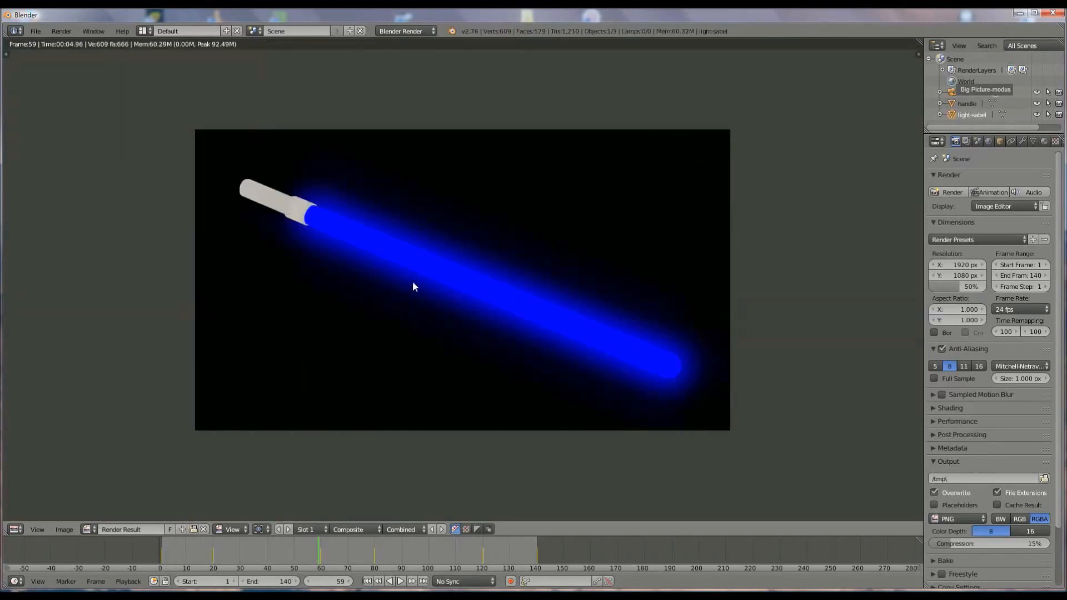
# - Return to frame 1 and set the render output to AVI JPEG format with 100% quality
pyautogui.click(368, 581)
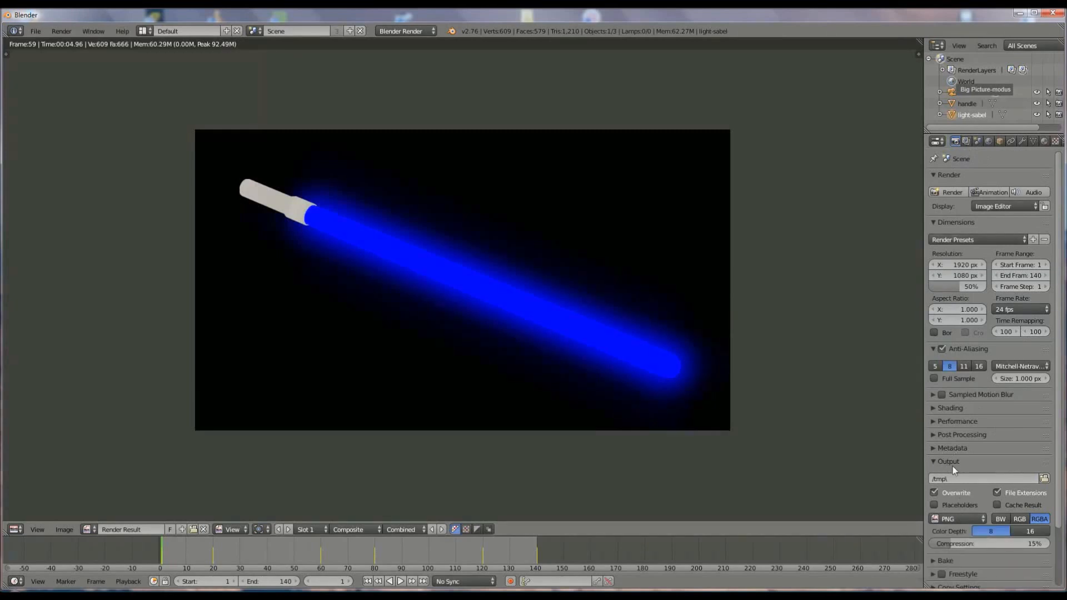
pyautogui.click(956, 519)
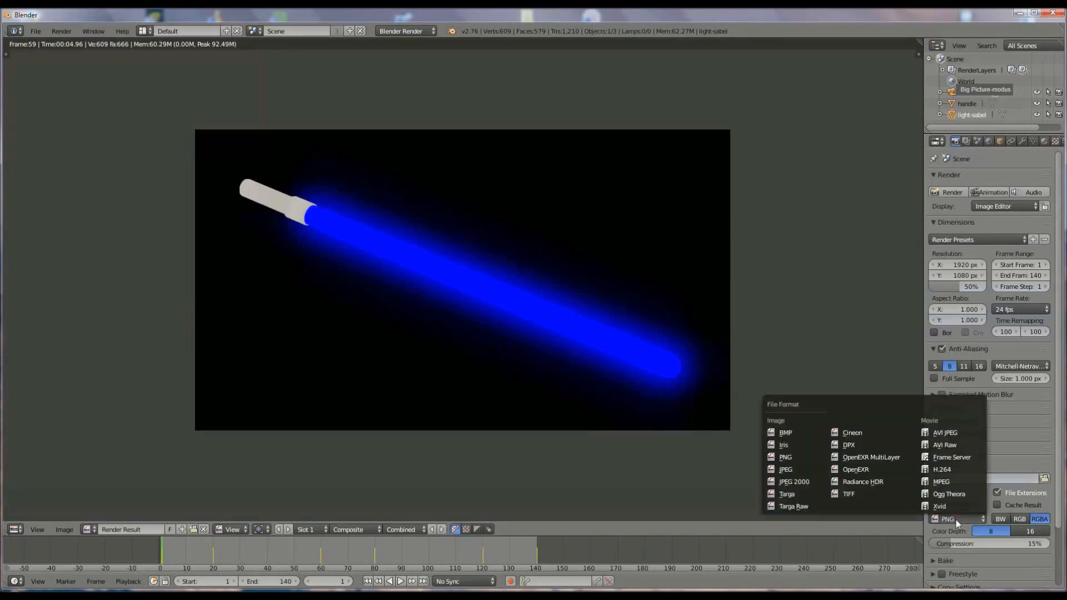
pyautogui.click(947, 432)
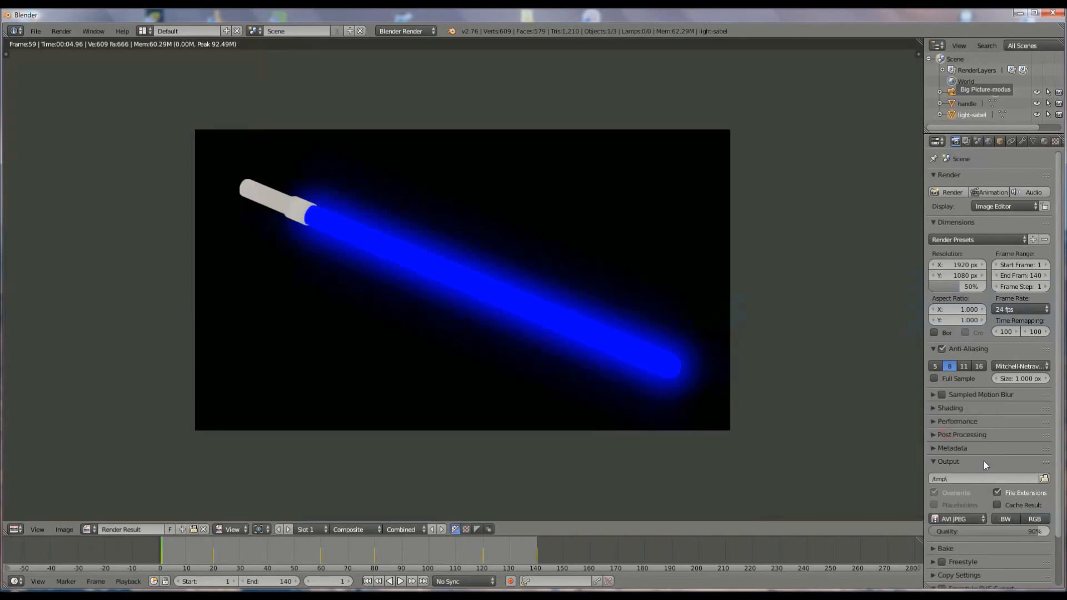
pyautogui.moveTo(1042, 531); pyautogui.dragTo(1065, 538)
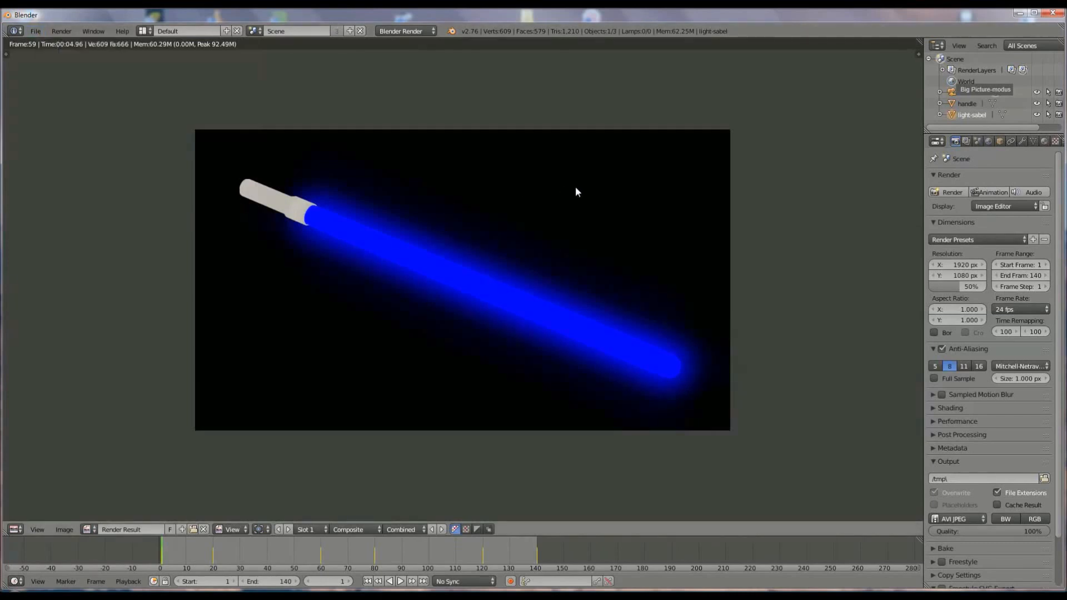
# - Render the full animation and play it back, moving the playback window up to the middle of the screen
pyautogui.click(996, 191)
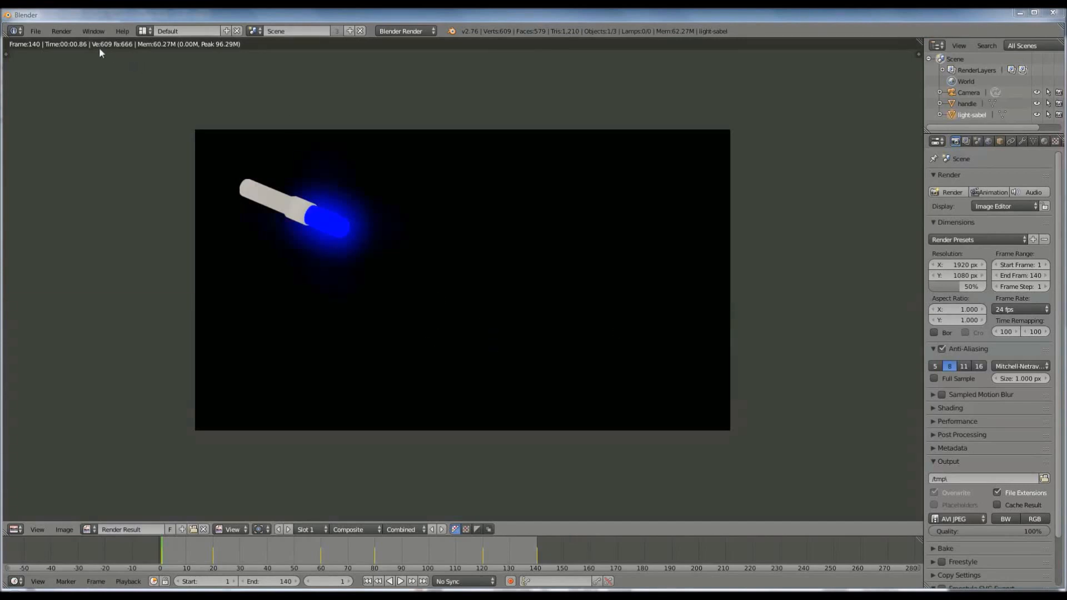
pyautogui.click(65, 31)
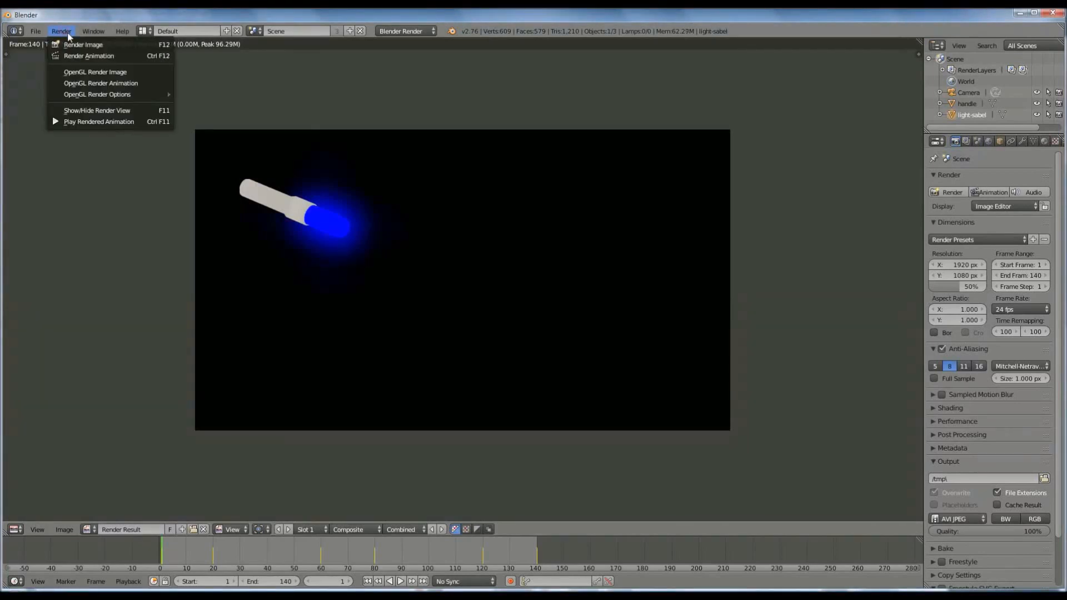
pyautogui.click(101, 122)
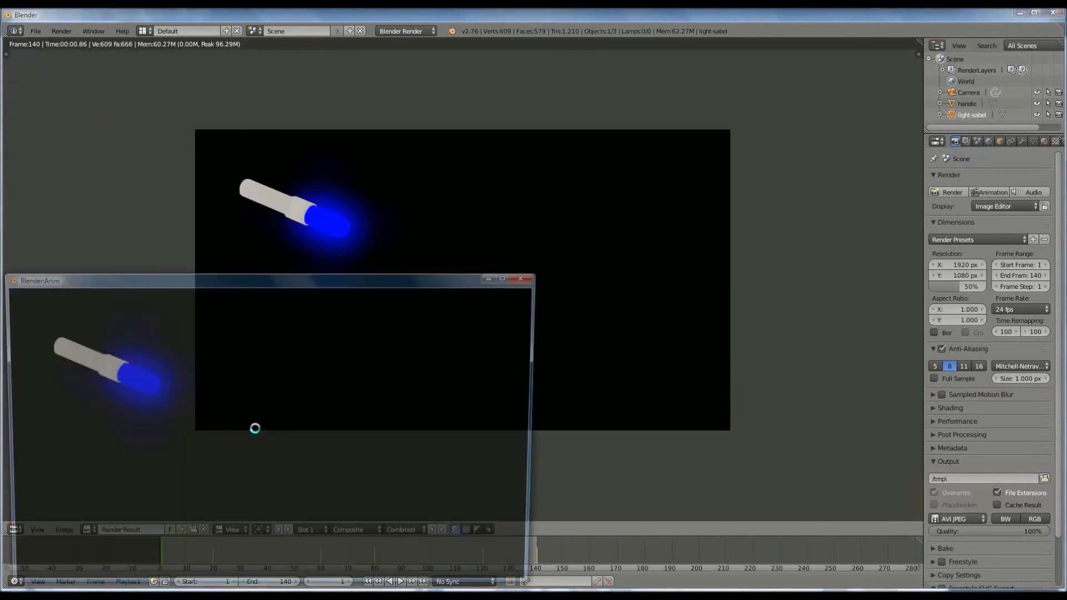
pyautogui.moveTo(300, 276); pyautogui.dragTo(361, 156)
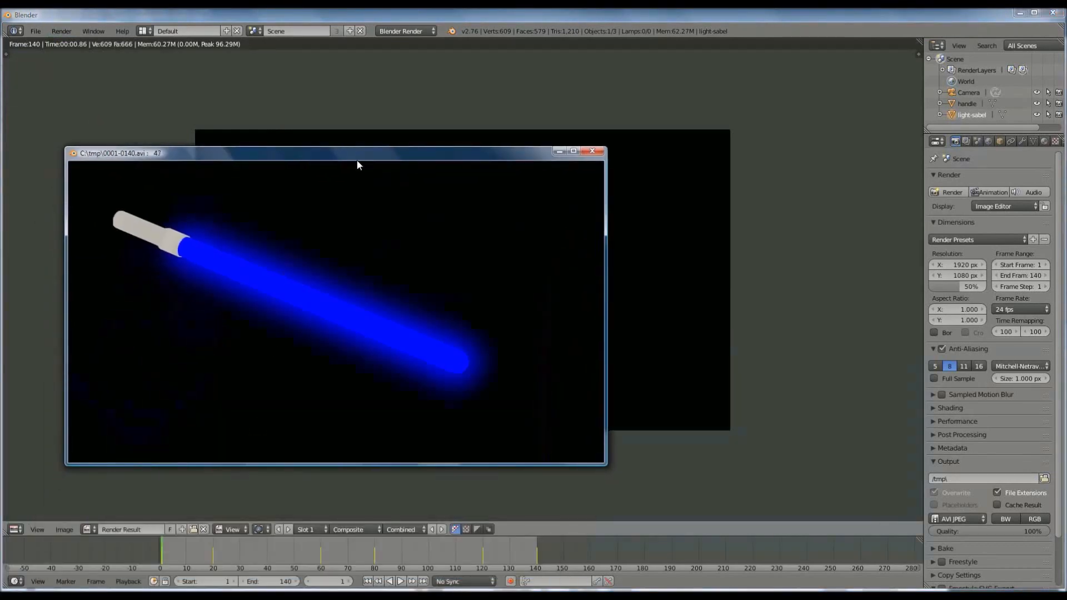